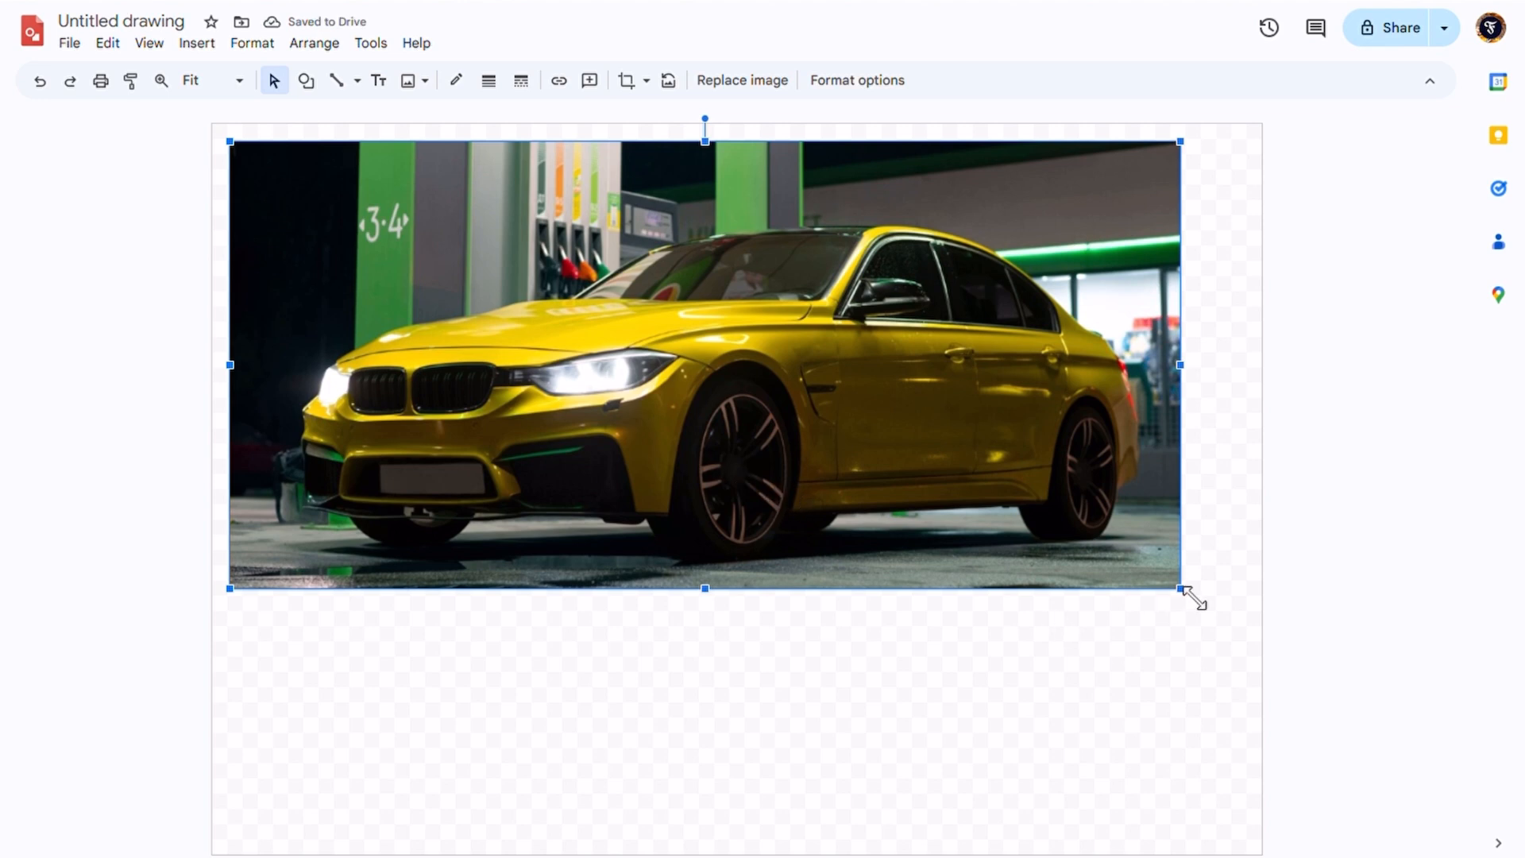
- Enlarge the car photo from the canvas's upper-left corner and resize the canvas to match the photo's edges
left_click_drag(1194, 598, 1389, 704)
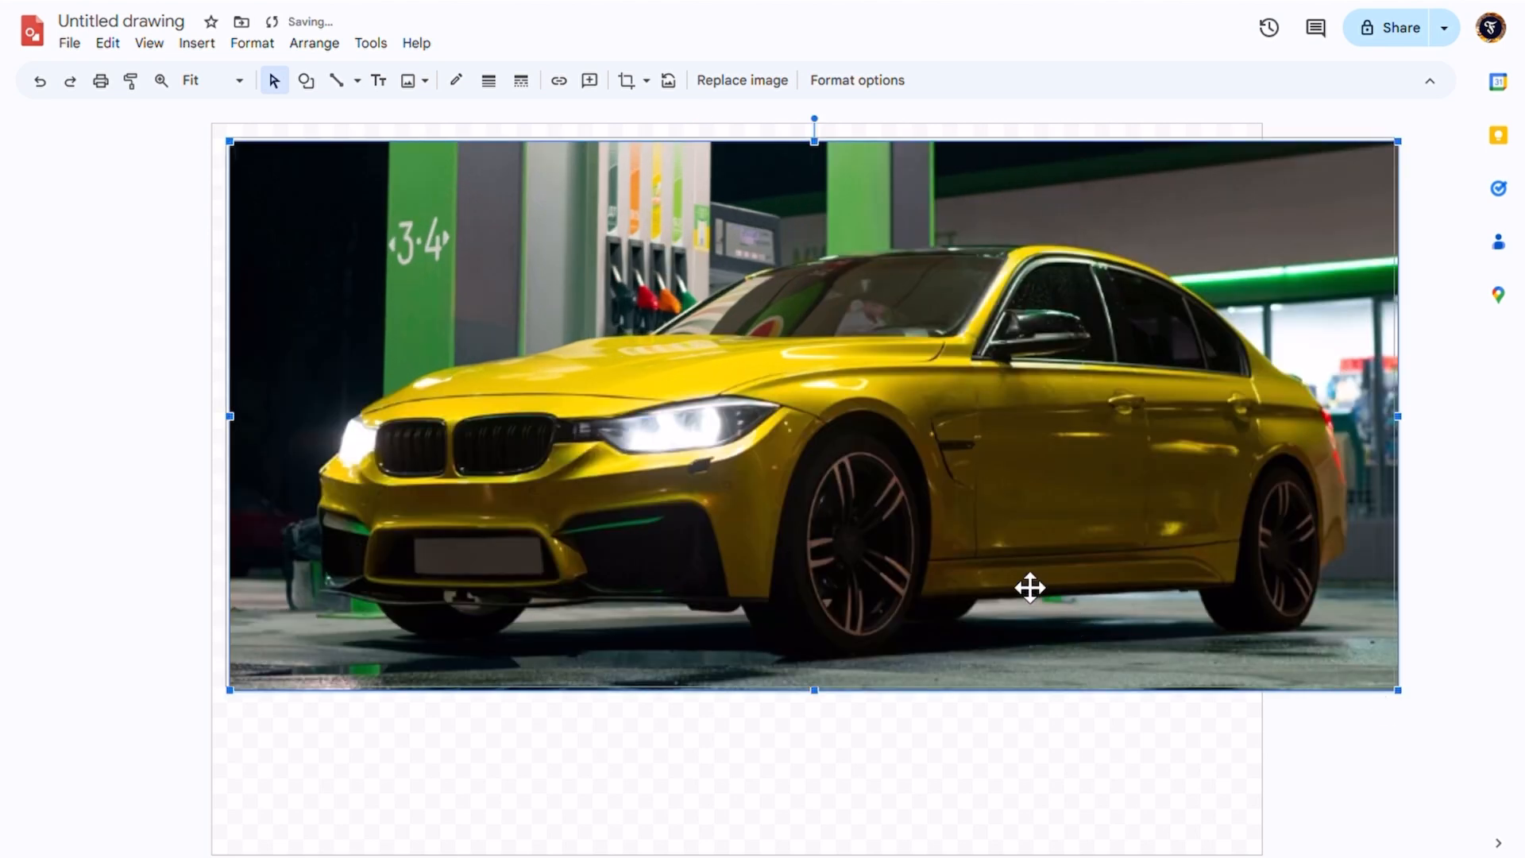
left_click_drag(1019, 584, 1011, 572)
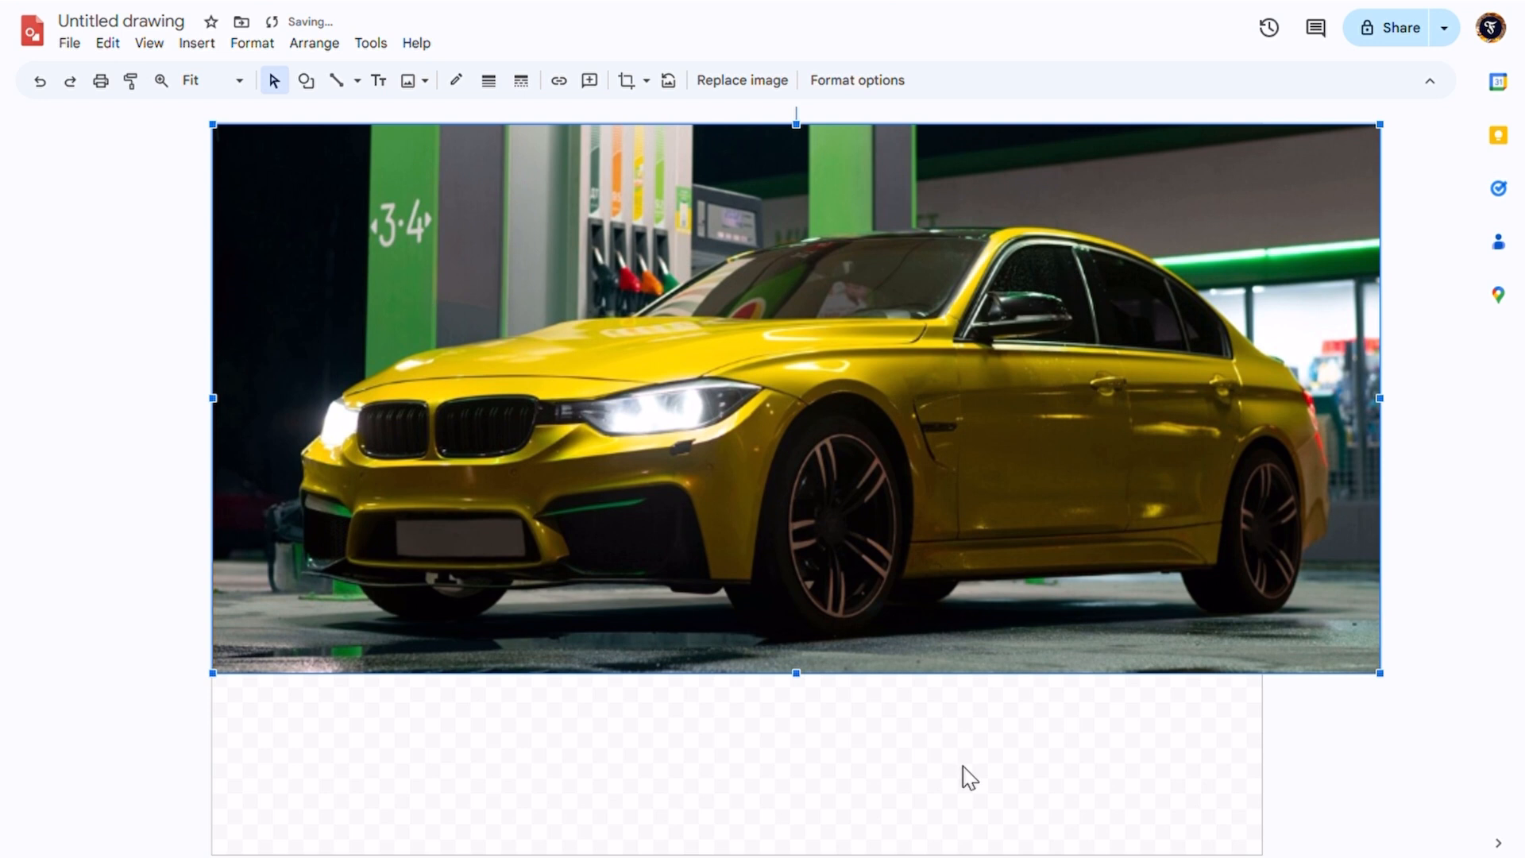
left_click(1217, 769)
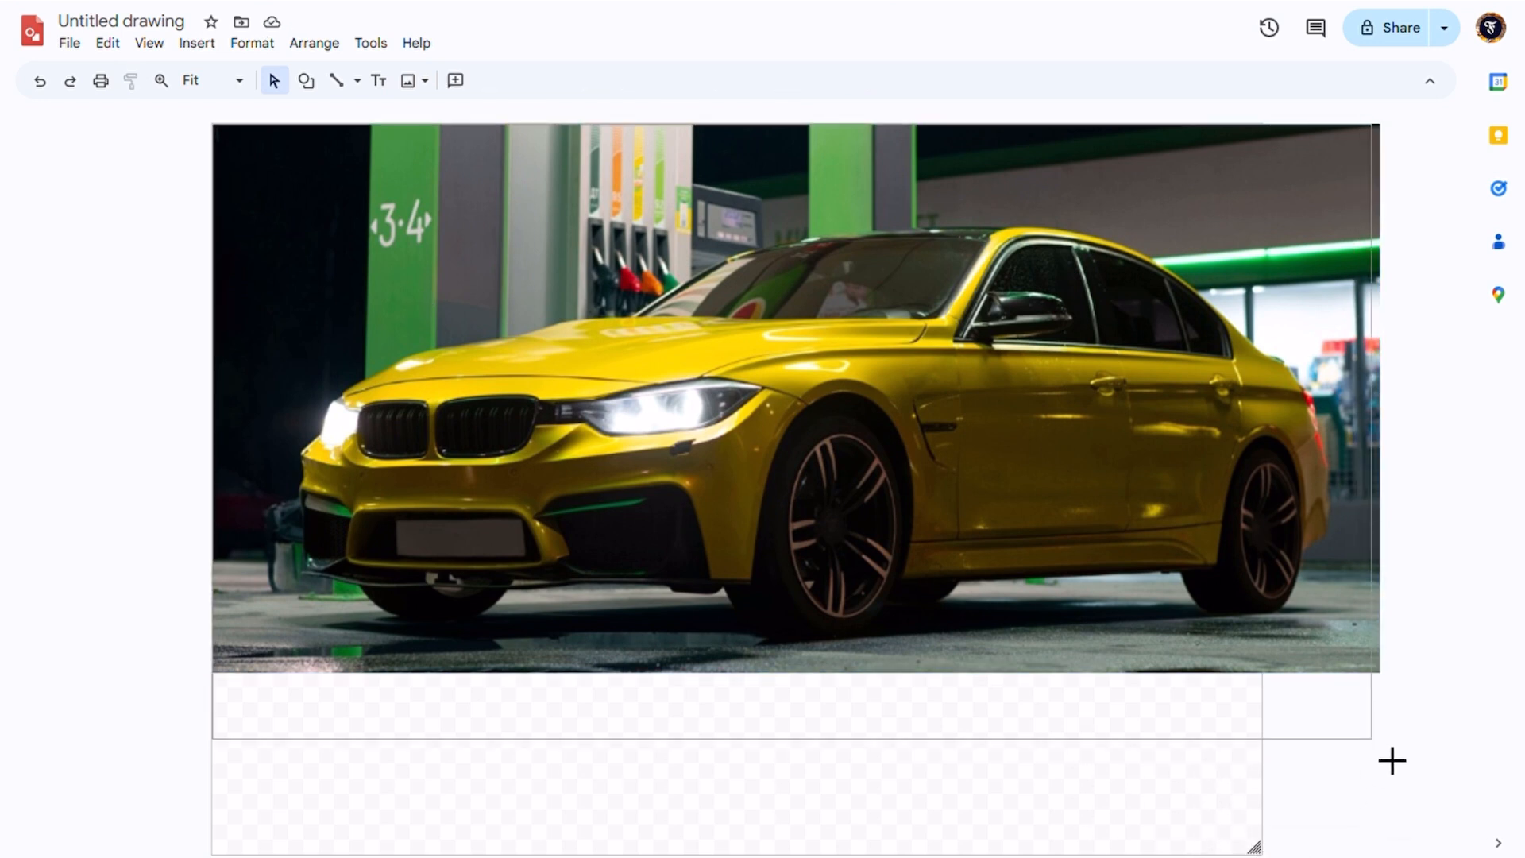
left_click_drag(1404, 696, 1398, 695)
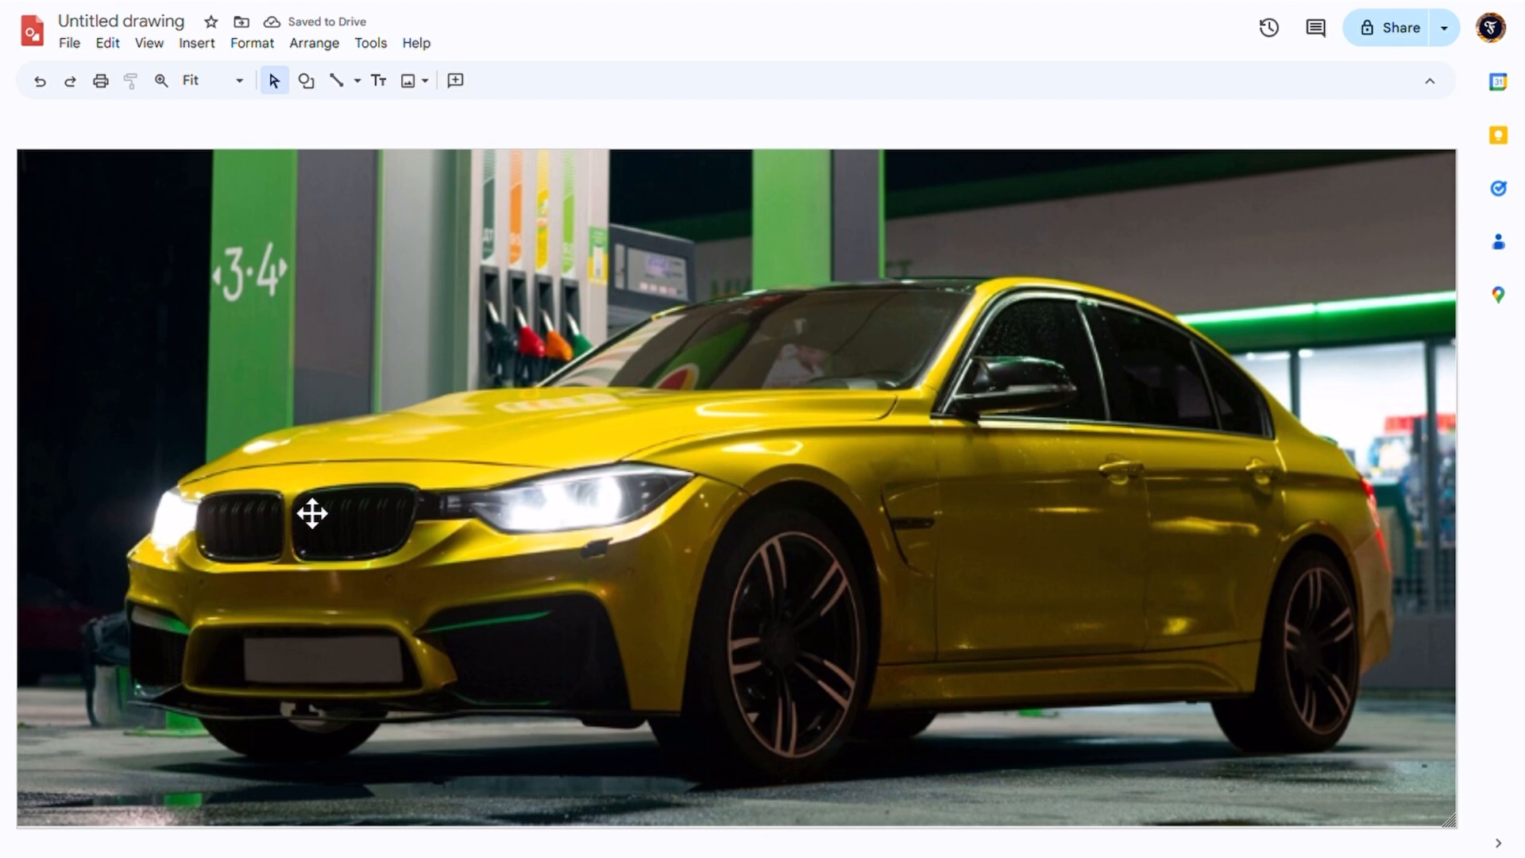
- Start a Polyline outline of the car body, tracing the front bumper, headlight and hood up to the windshield
left_click(357, 80)
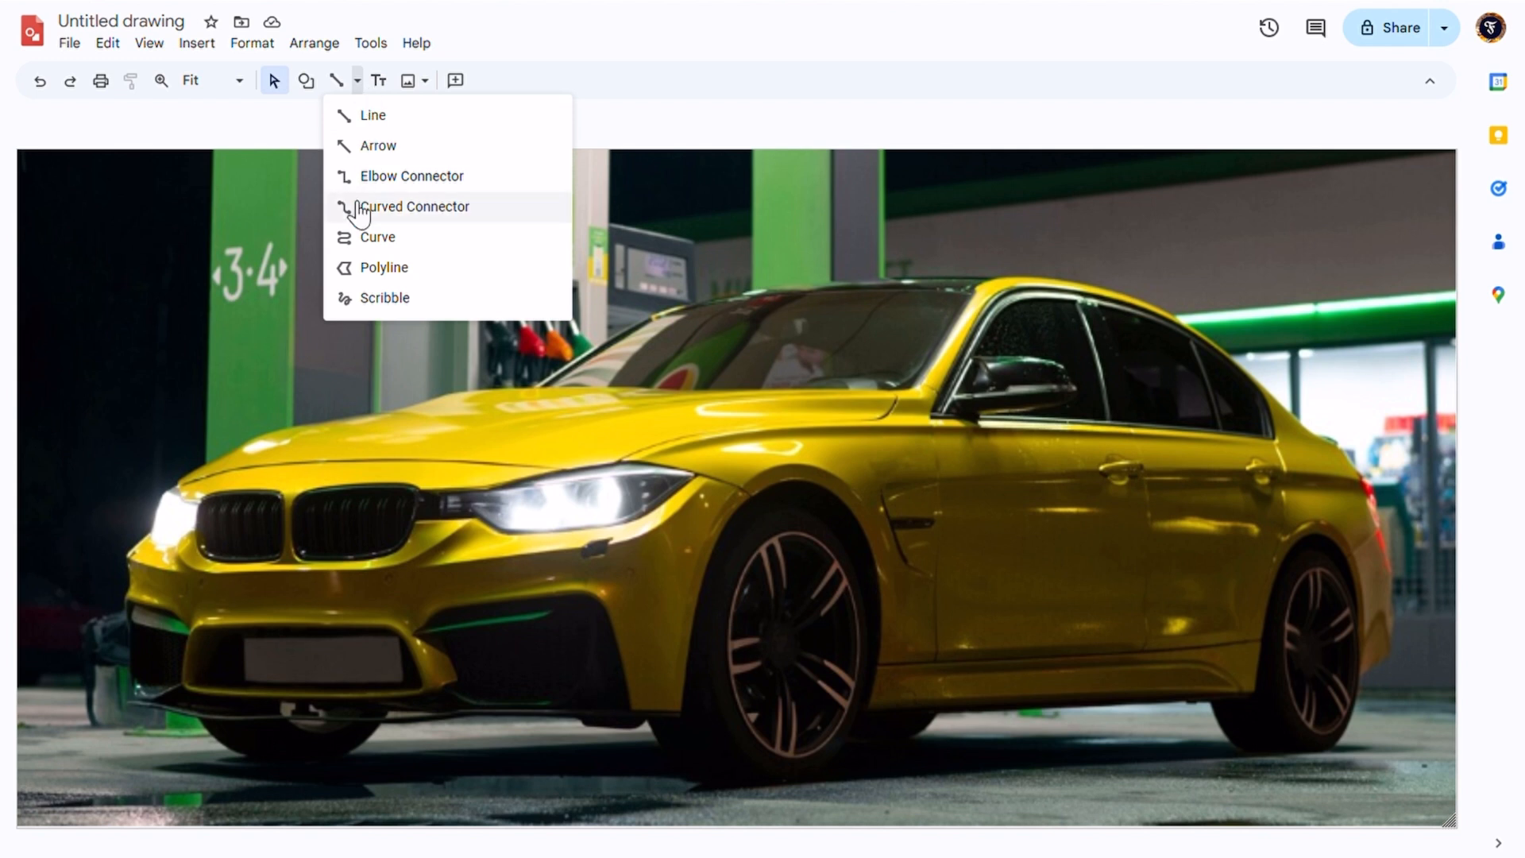
left_click(408, 271)
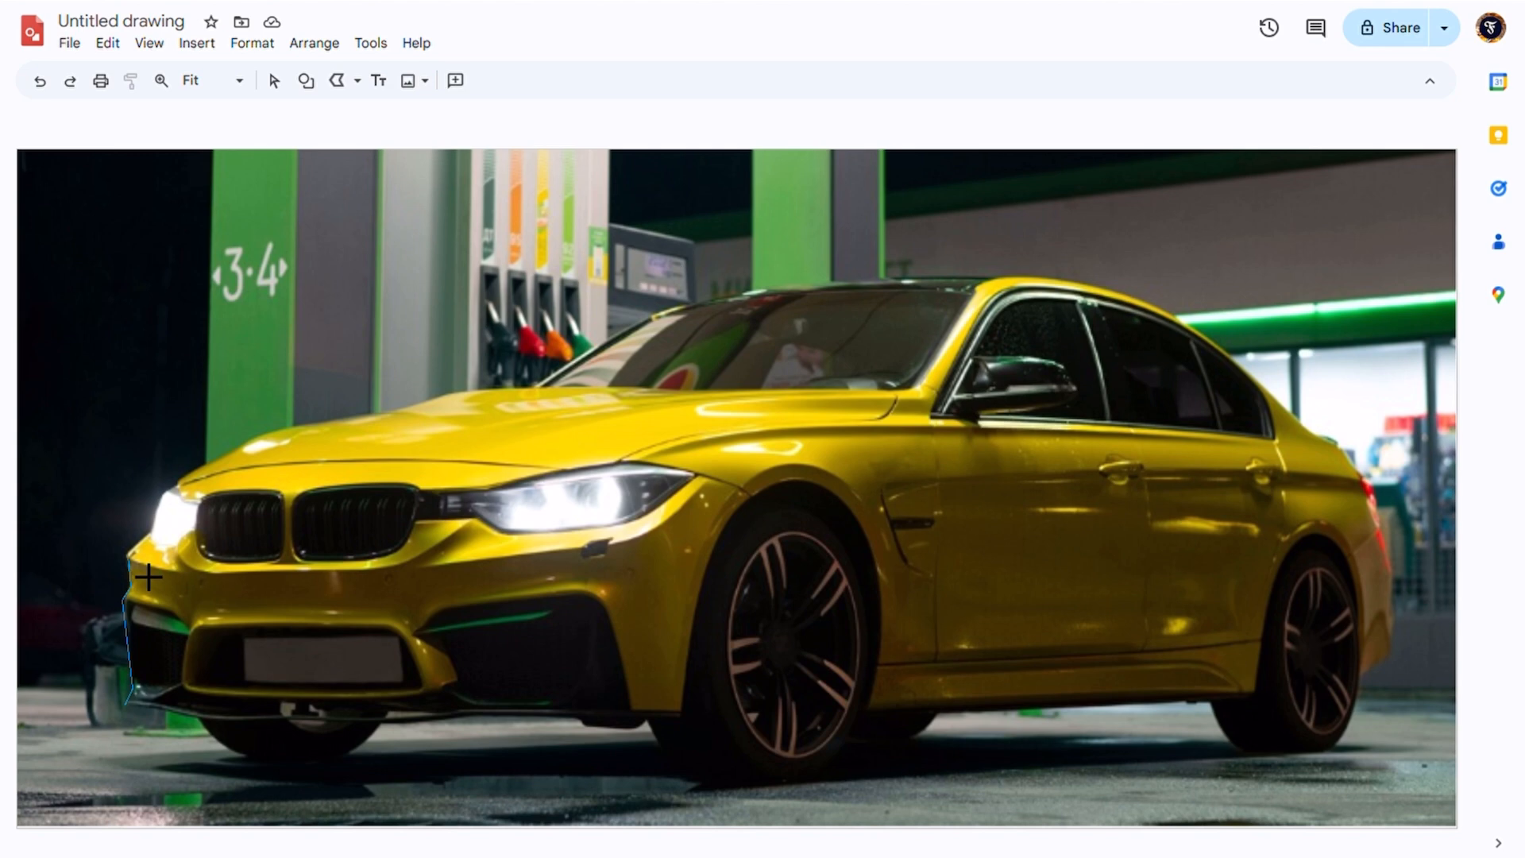
scroll(148, 577, "up", 5)
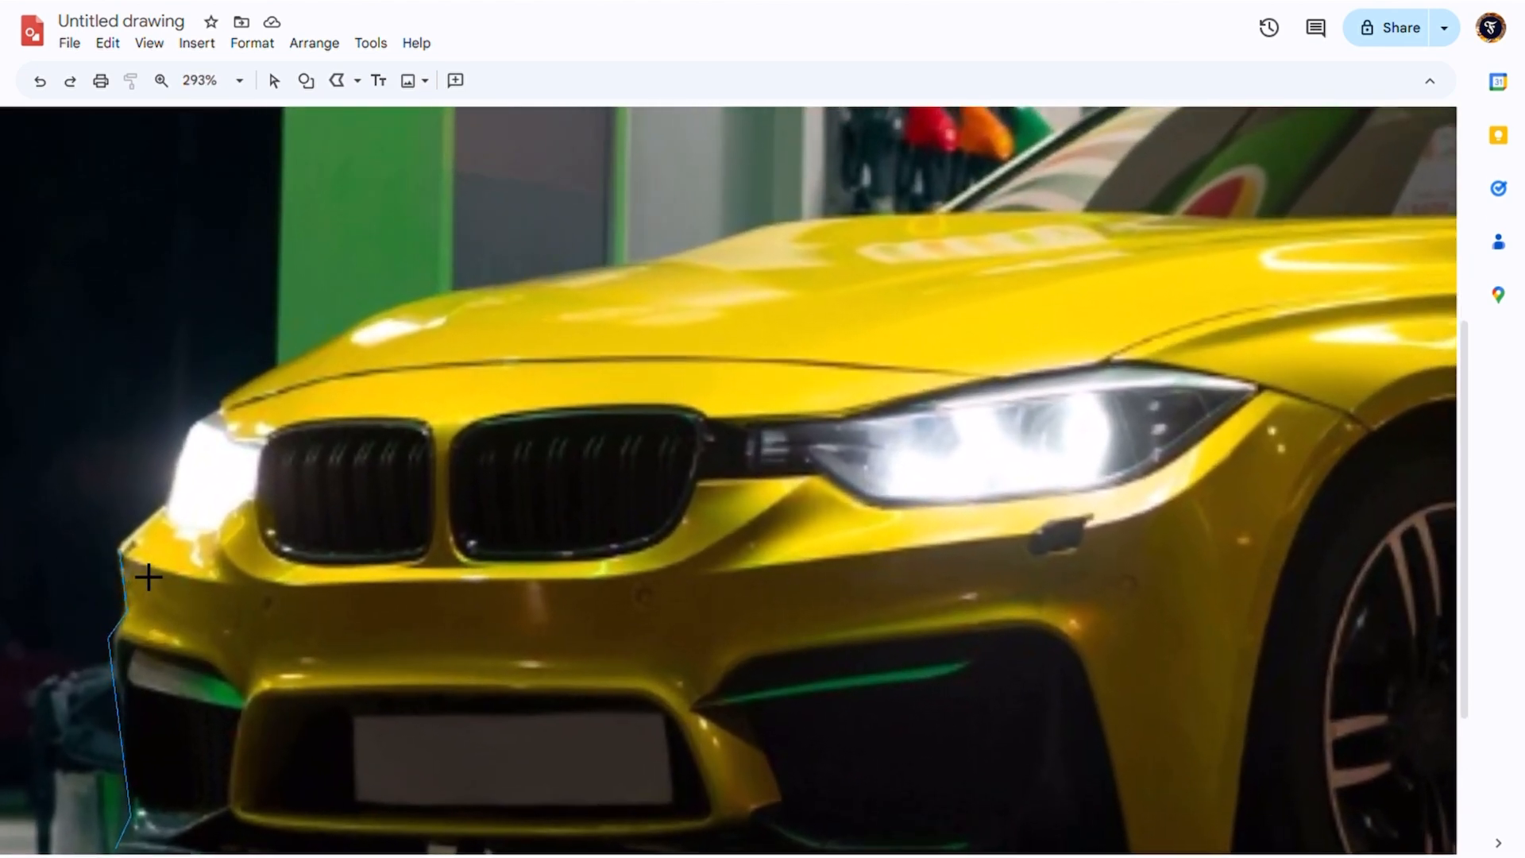
scroll(147, 576, "up", 1)
left_click(167, 513)
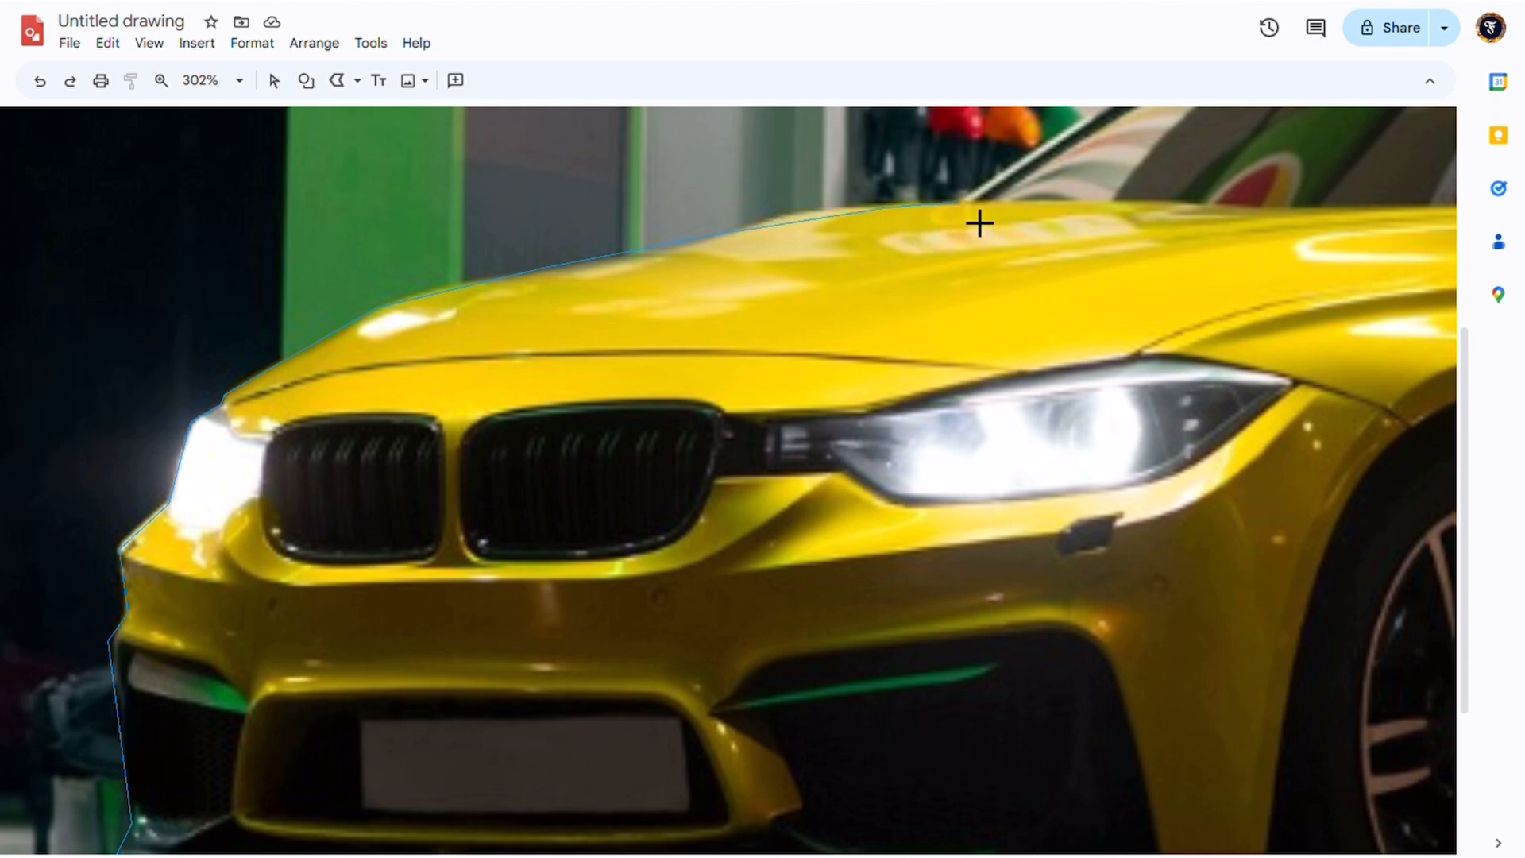
- Continue the polyline along the windshield pillar and across the car's roof
scroll(979, 222, "right", 10)
scroll(979, 222, "up", 3)
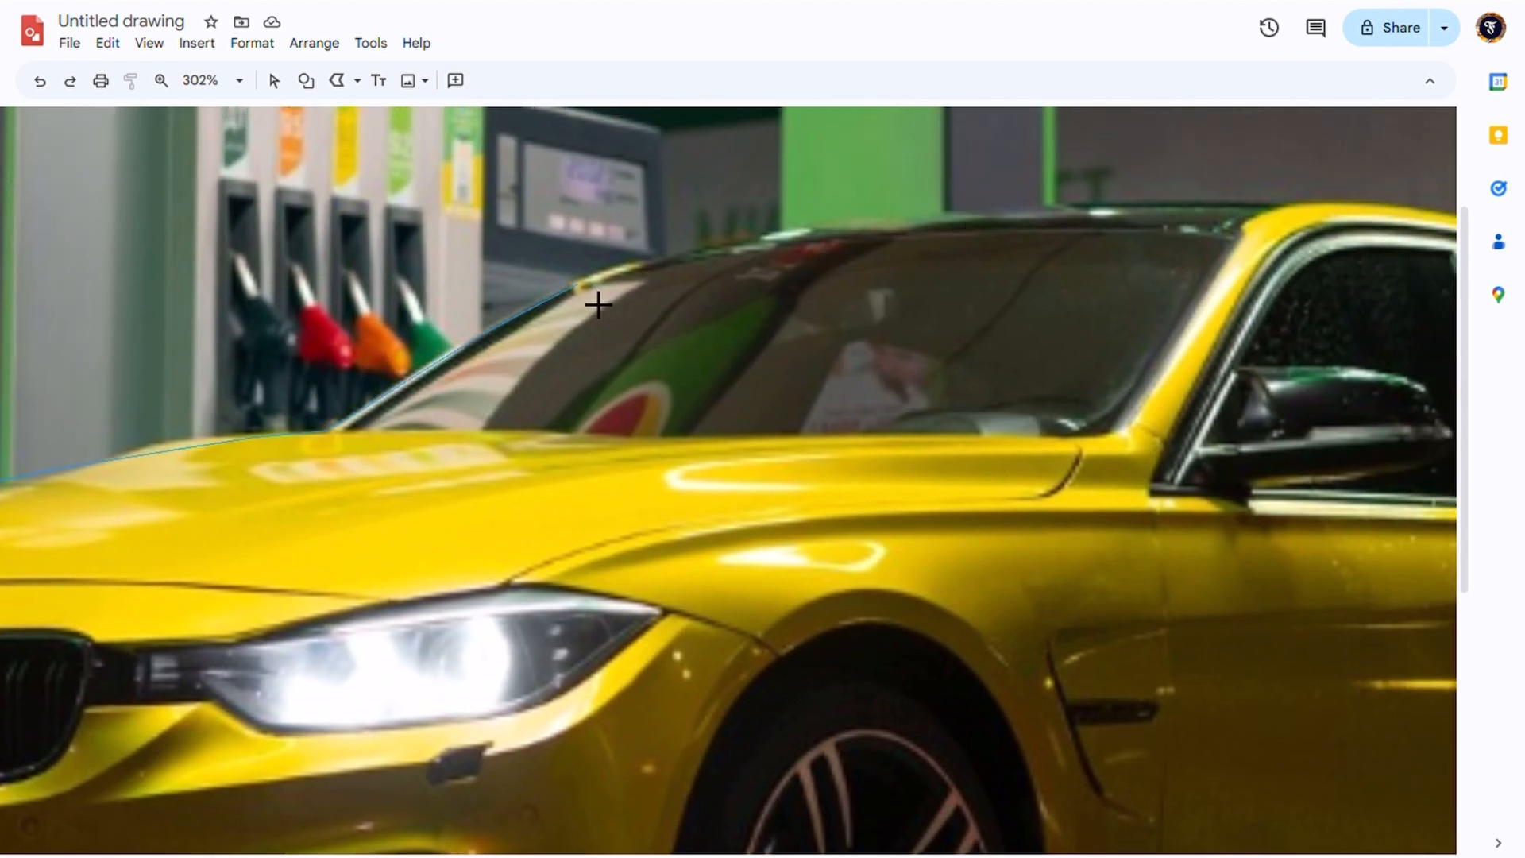
left_click(580, 282)
left_click(673, 257)
left_click(833, 224)
left_click(1288, 208)
- Trace the polyline down the sloping rear roofline, trunk and tail light to the rear bumper
scroll(1310, 224, "right", 11)
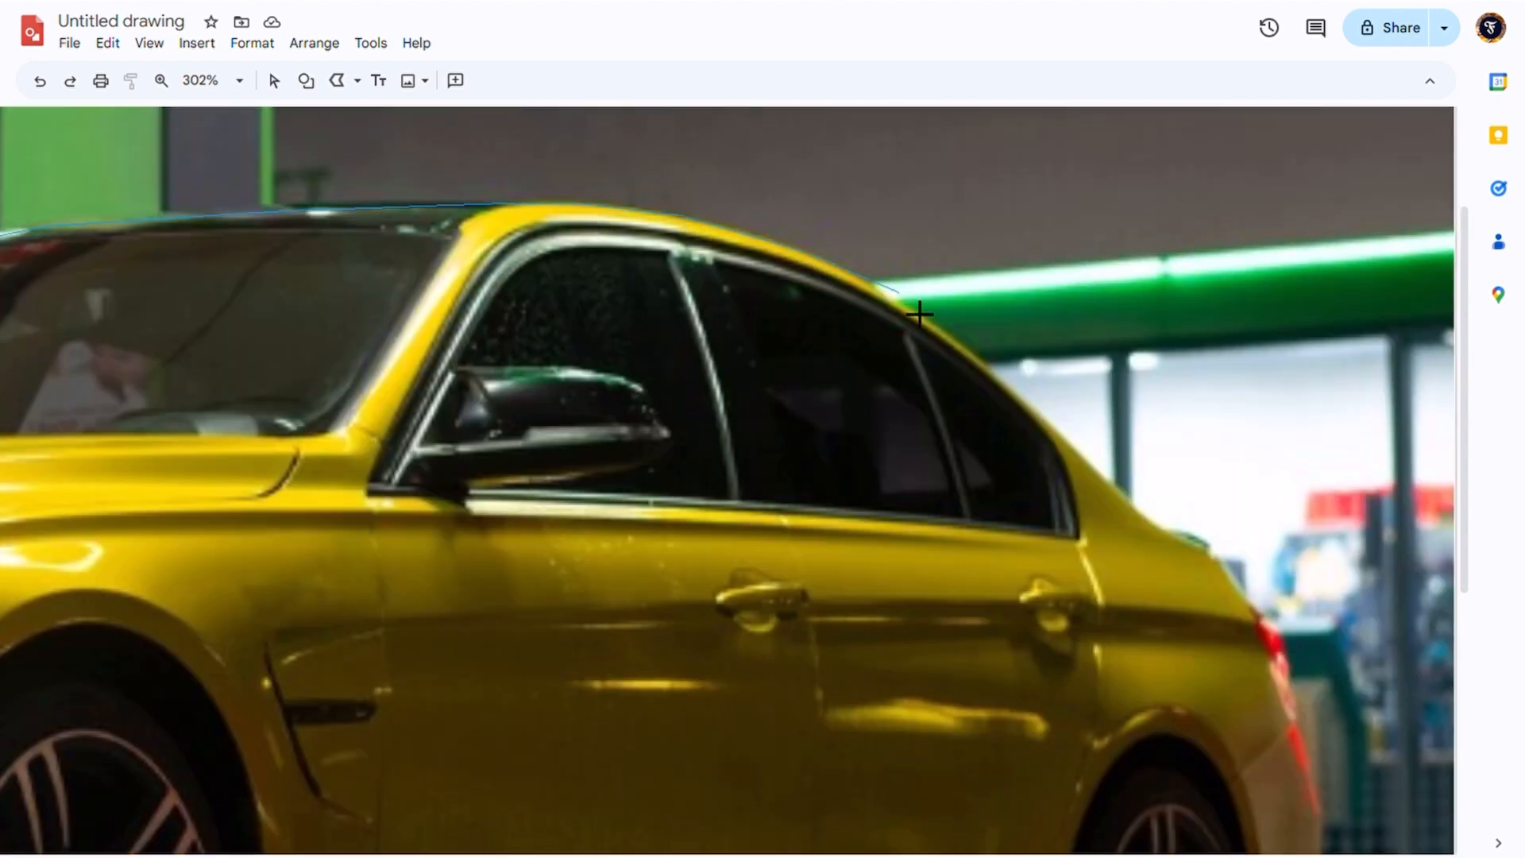
left_click(993, 362)
scroll(1290, 707, "down", 3)
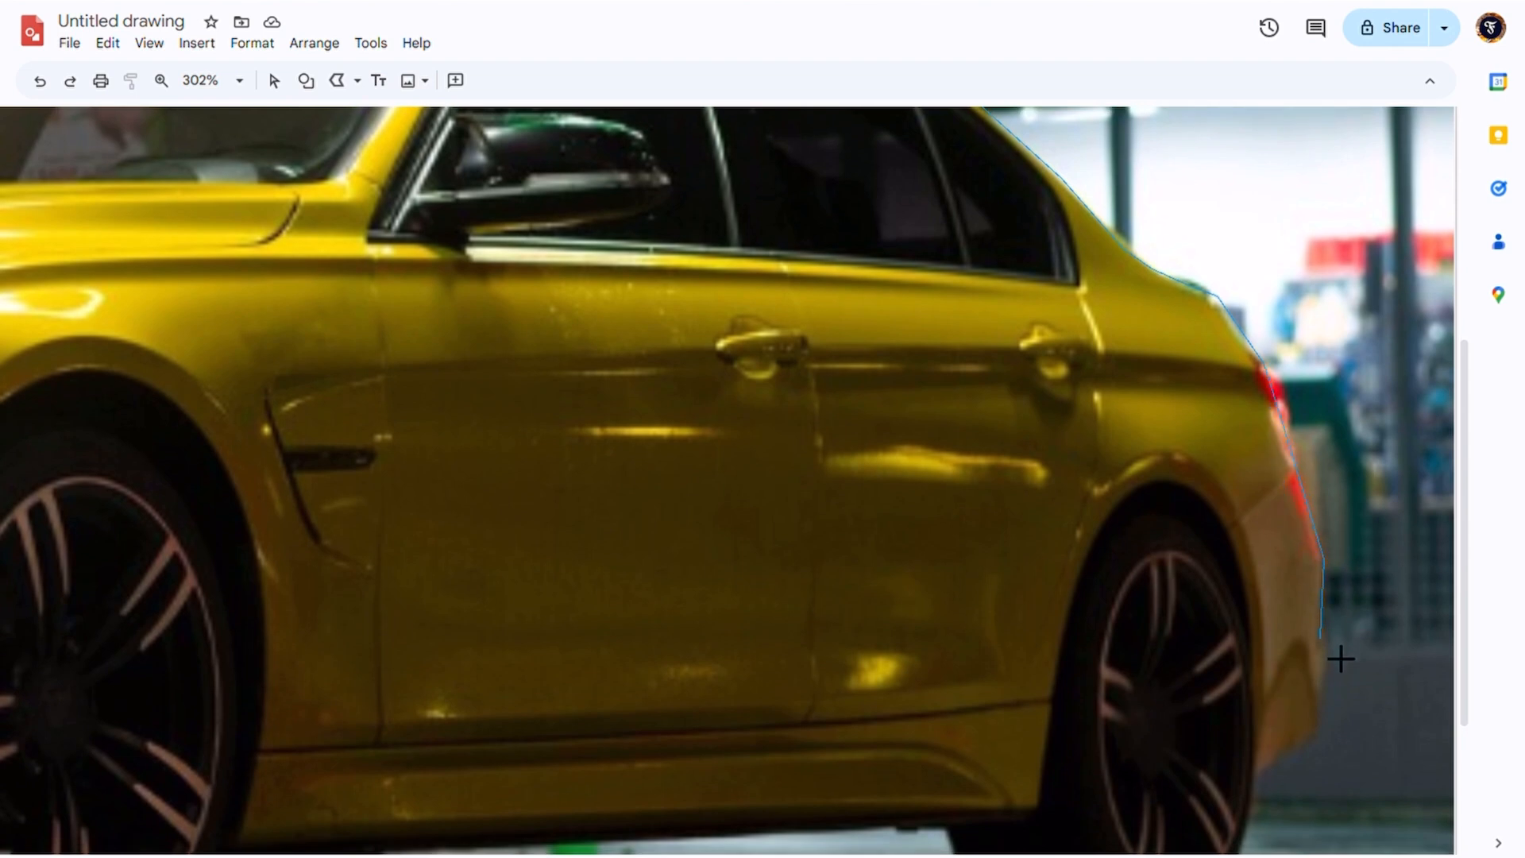
left_click(1326, 662)
left_click(1316, 730)
scroll(1116, 655, "down", 2)
- Trace the car body's lower edge across the wheels to the front bumper and close the polyline at its starting point
left_click(1033, 692)
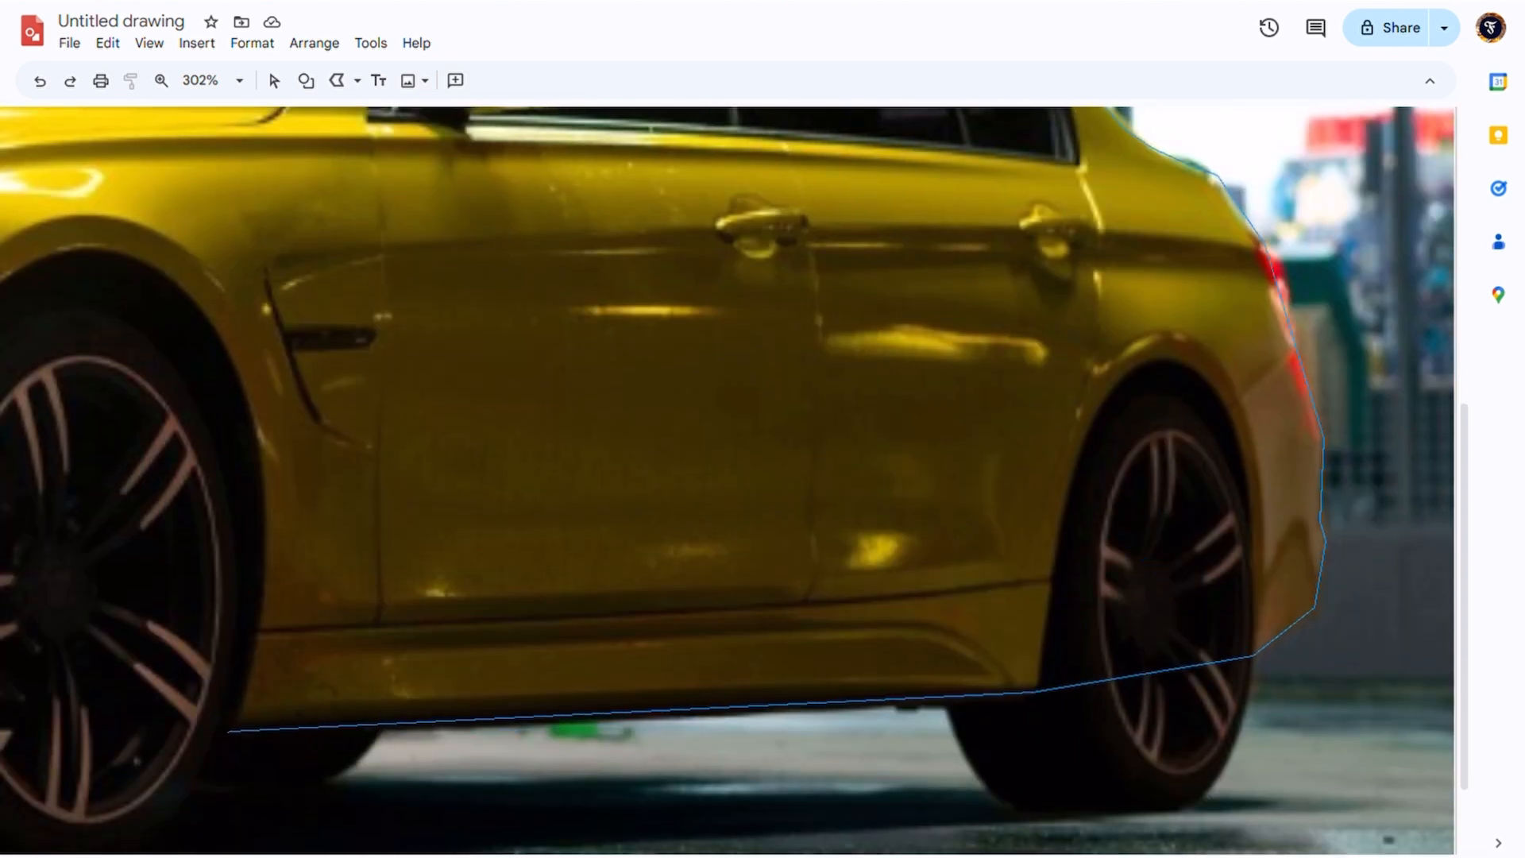
left_click(242, 730)
scroll(243, 730, "left", 5)
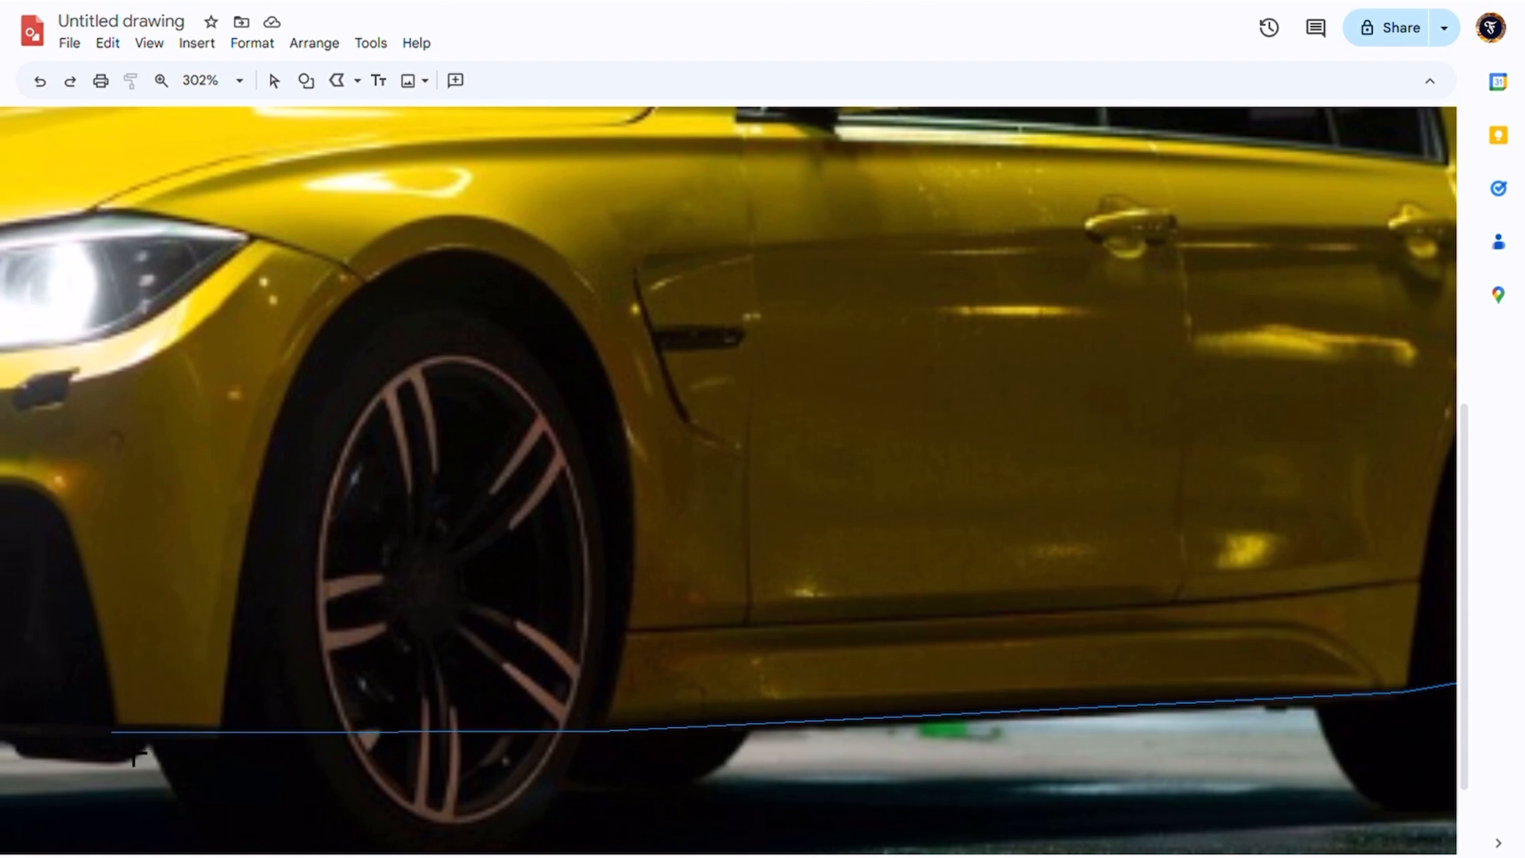
scroll(111, 731, "left", 12)
left_click(635, 726)
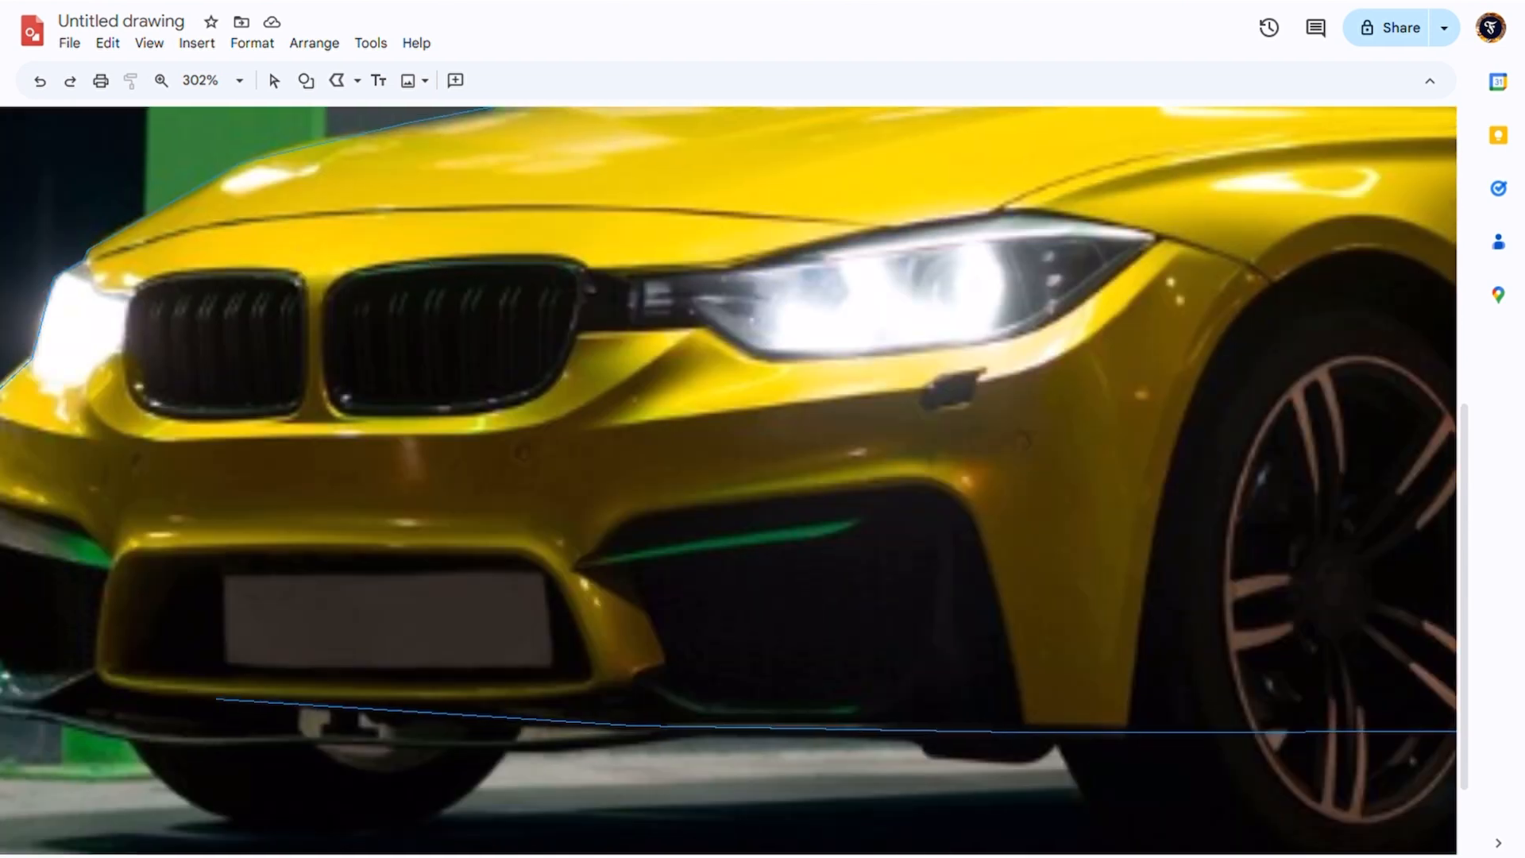
left_click(129, 730)
scroll(123, 730, "left", 3)
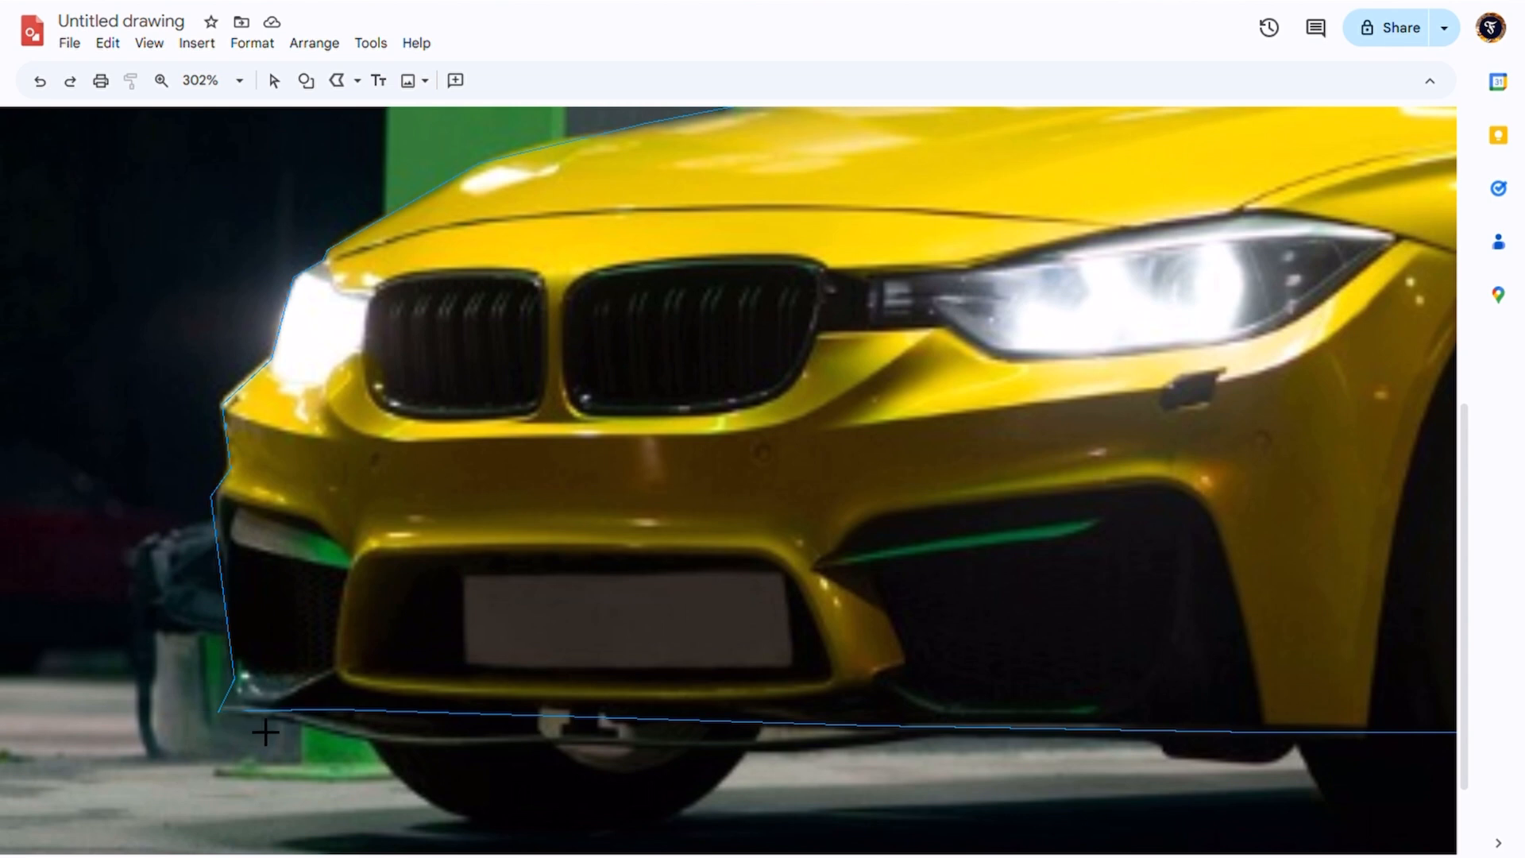
left_click(239, 735)
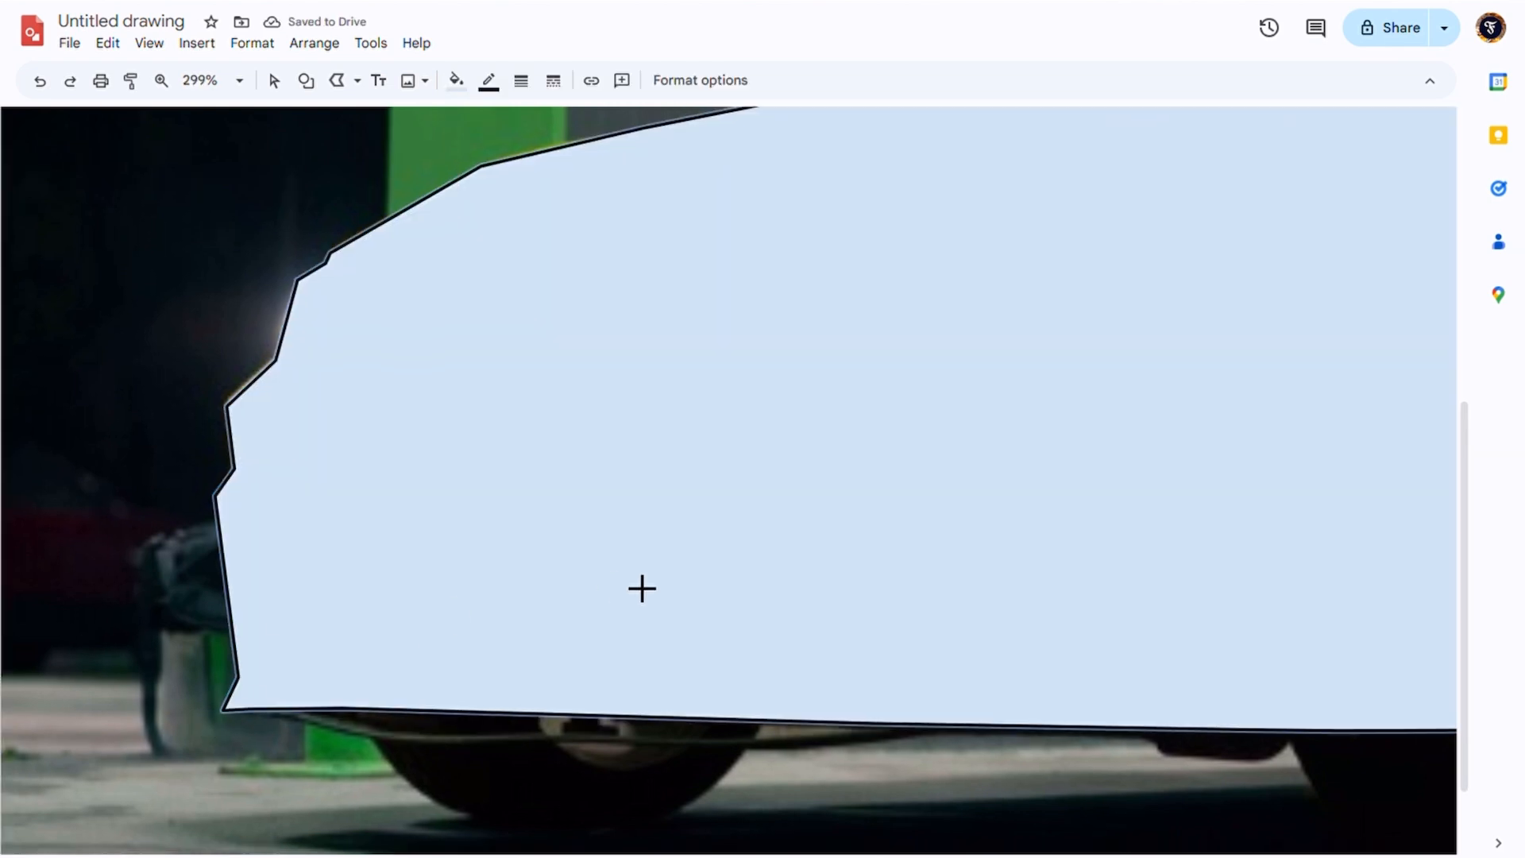
- Make the car silhouette's border transparent and fill the shape with solid orange
scroll(640, 585, "down", 5)
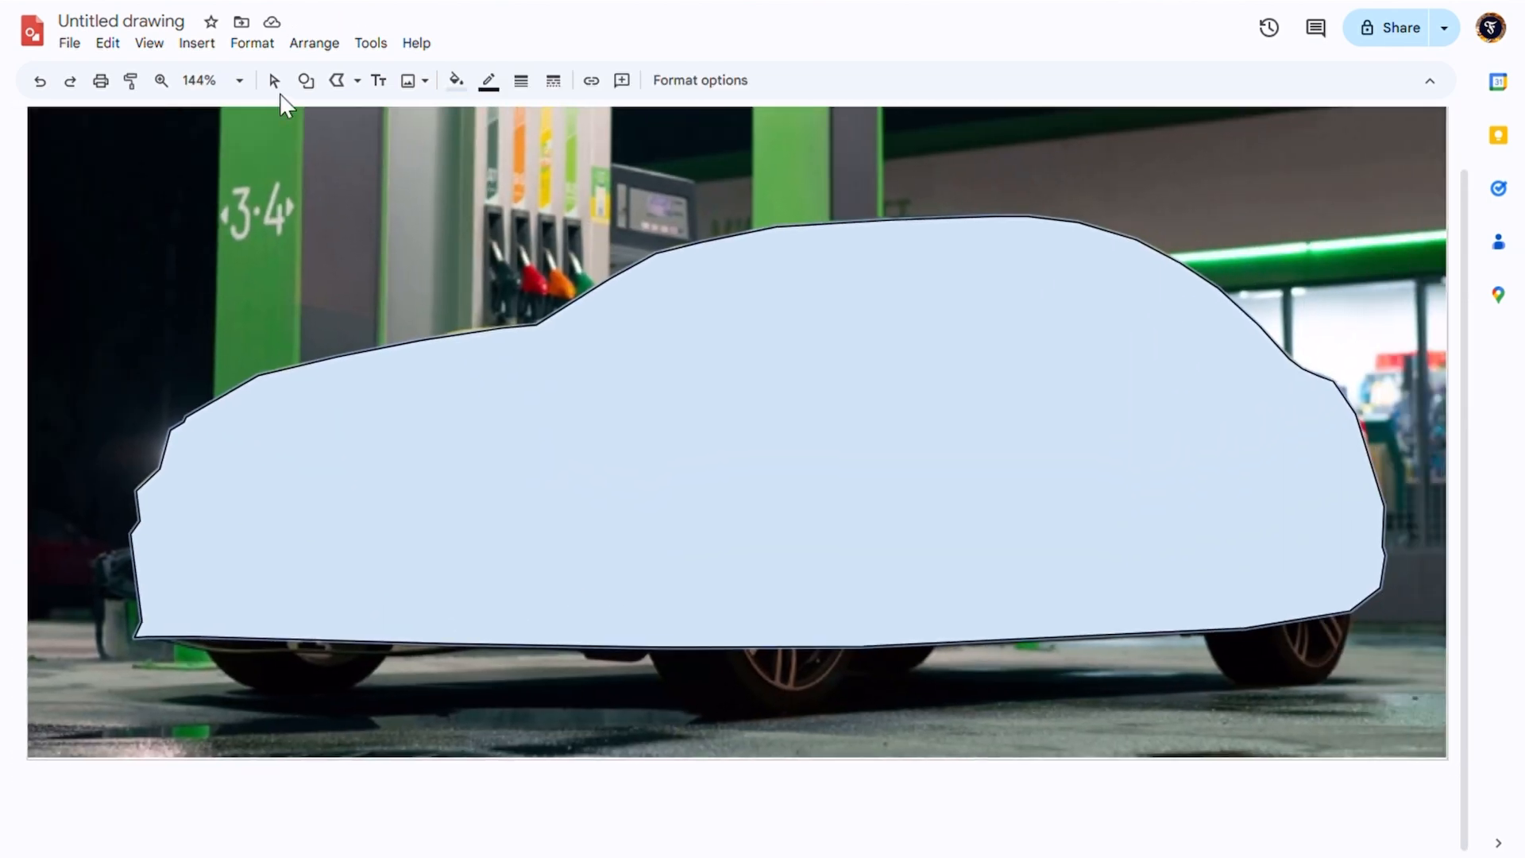
left_click(282, 89)
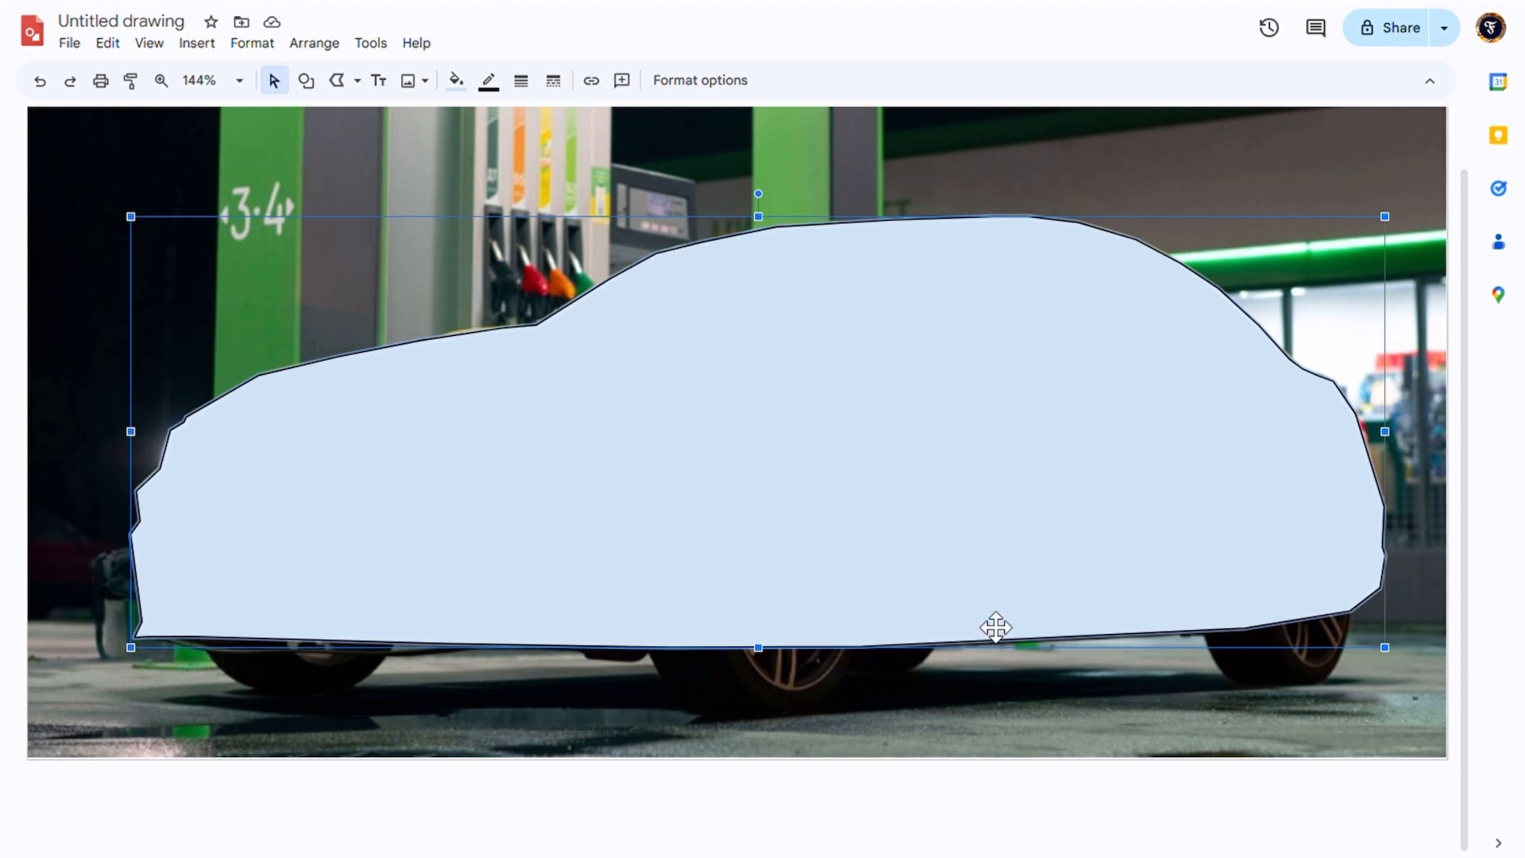
left_click(490, 83)
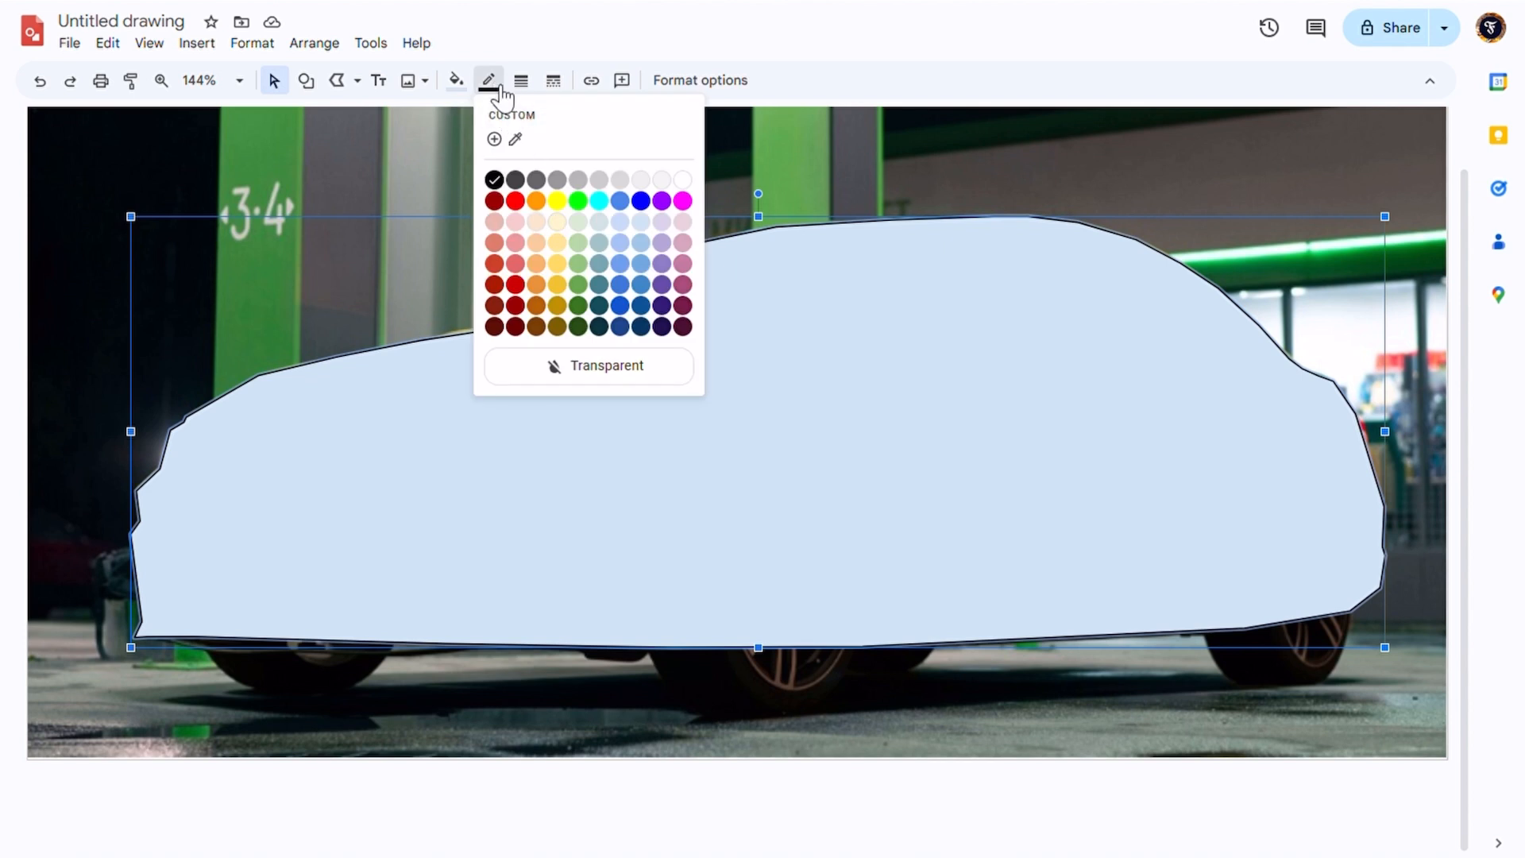
left_click(624, 372)
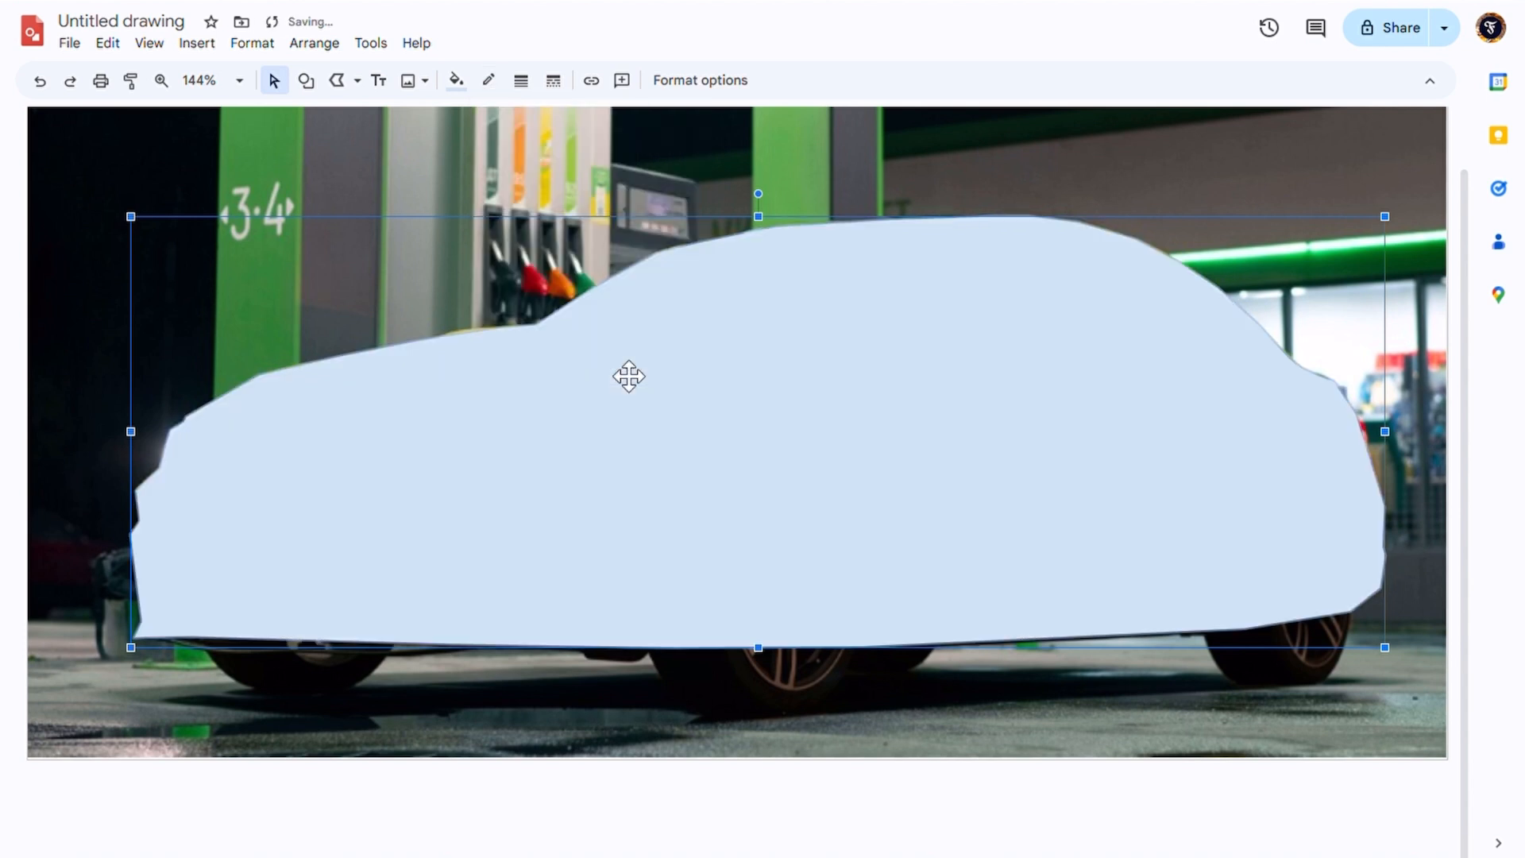
left_click(457, 80)
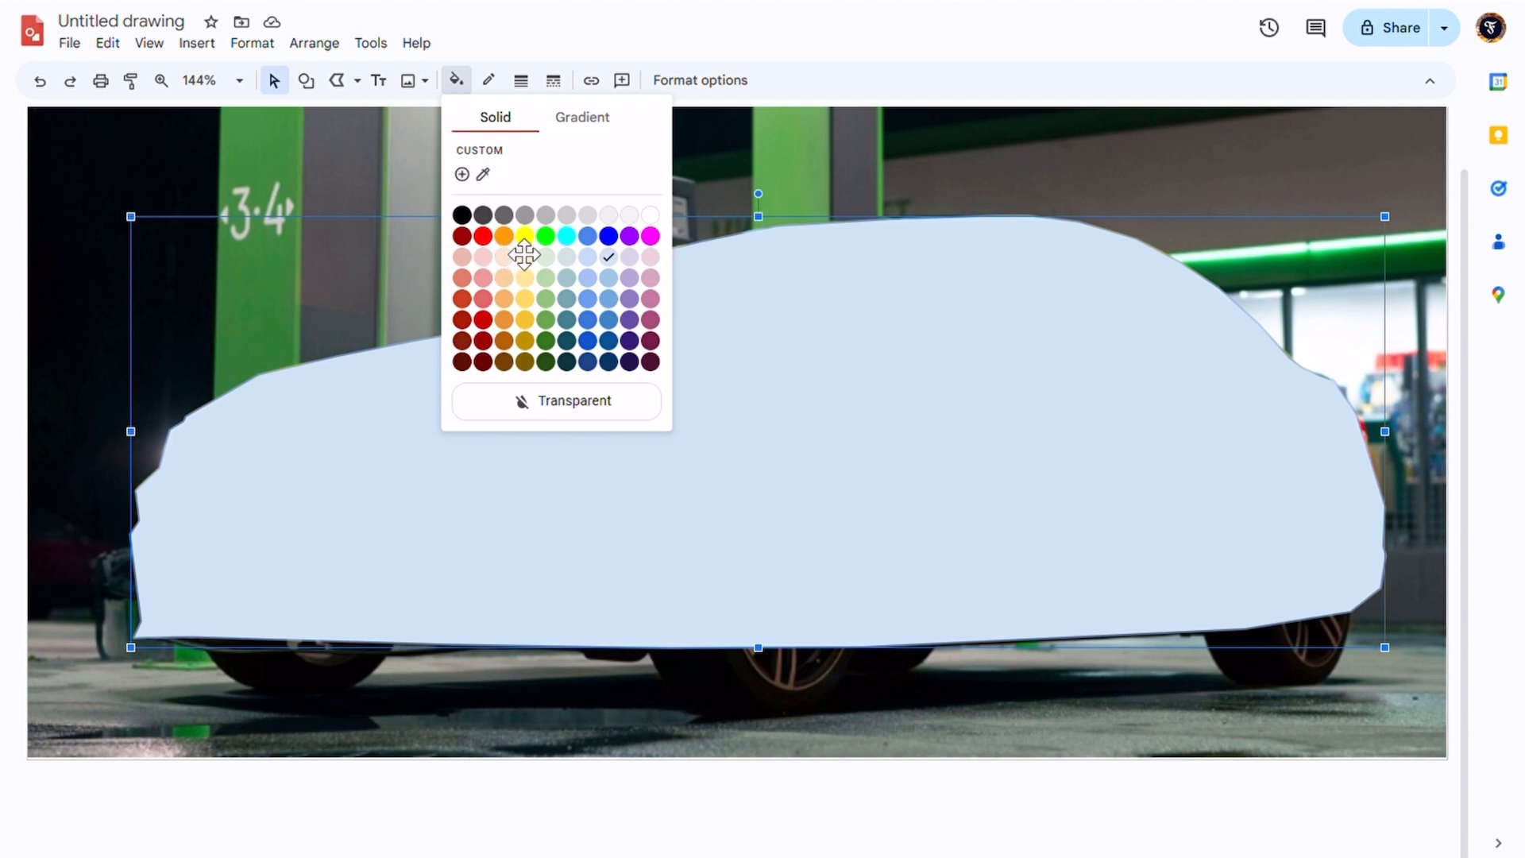
left_click(504, 237)
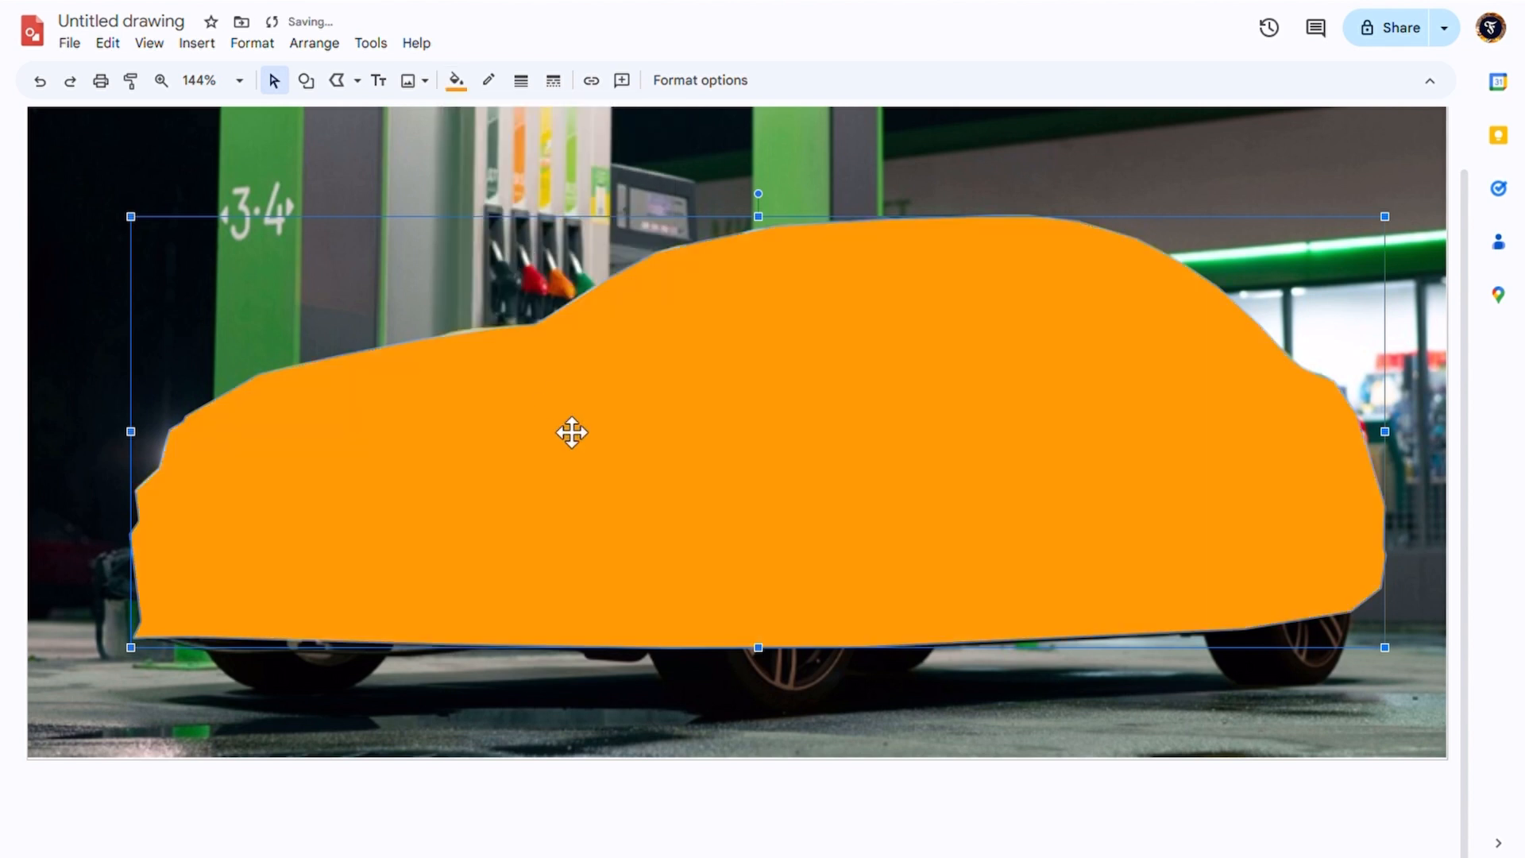
- Shift the silhouette to expose the hood and try filling it with the yellow sampled from the car's paint
left_click_drag(572, 432, 613, 507)
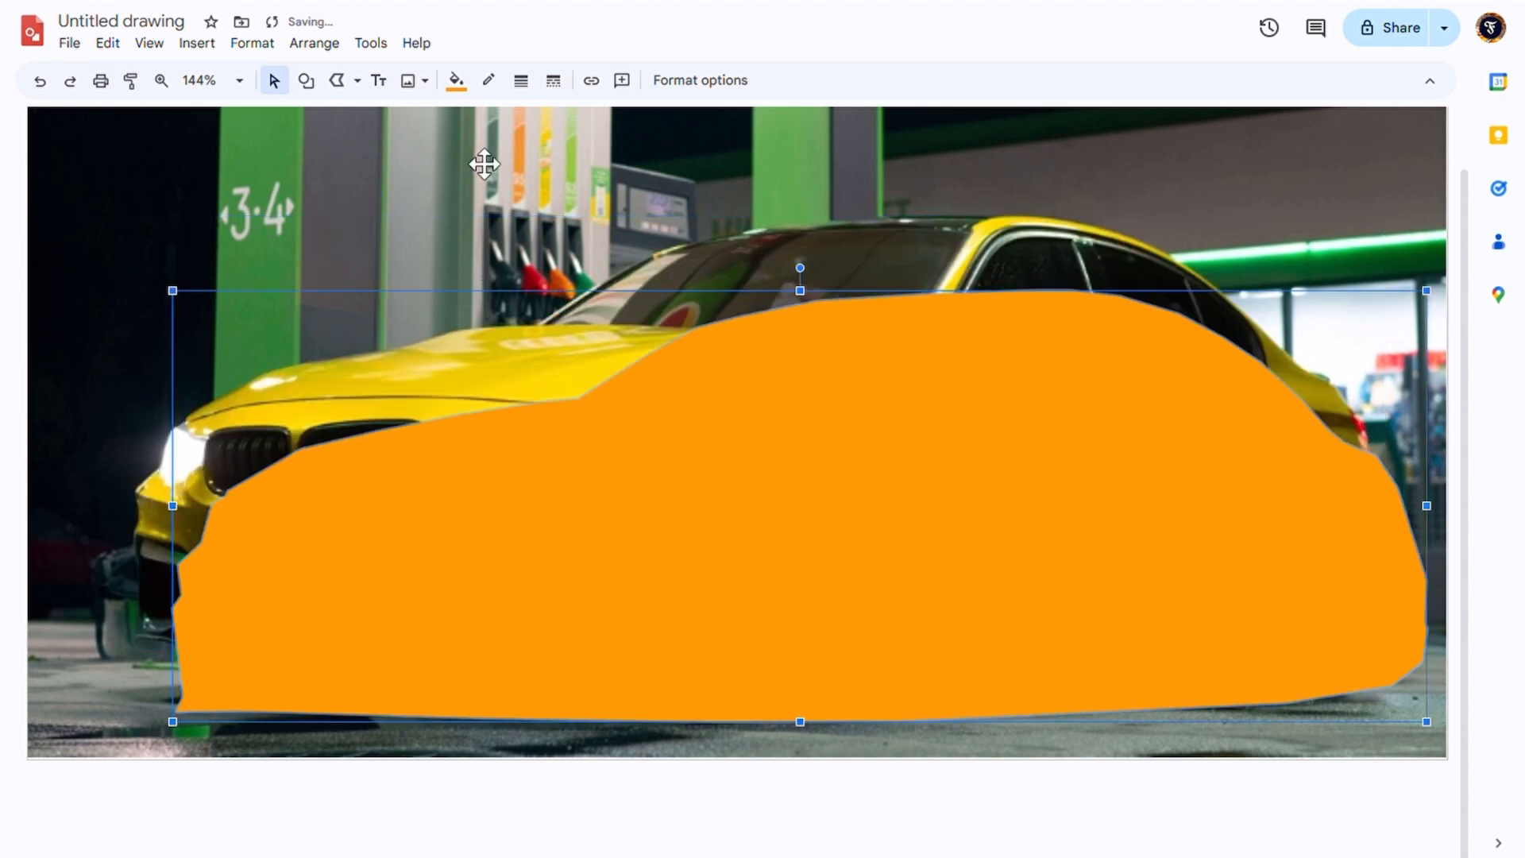
left_click(456, 81)
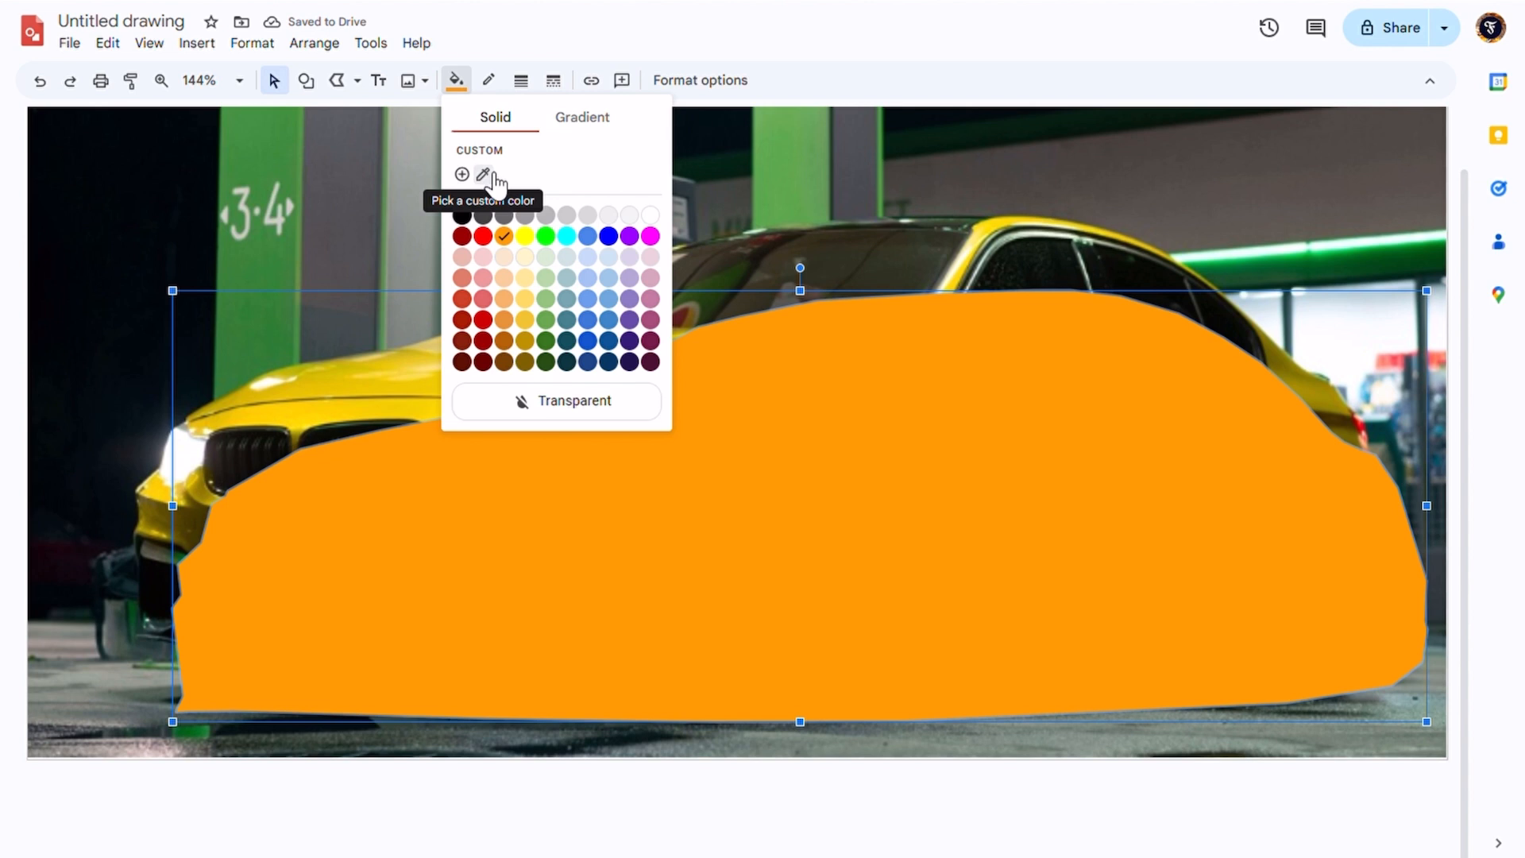
left_click(492, 176)
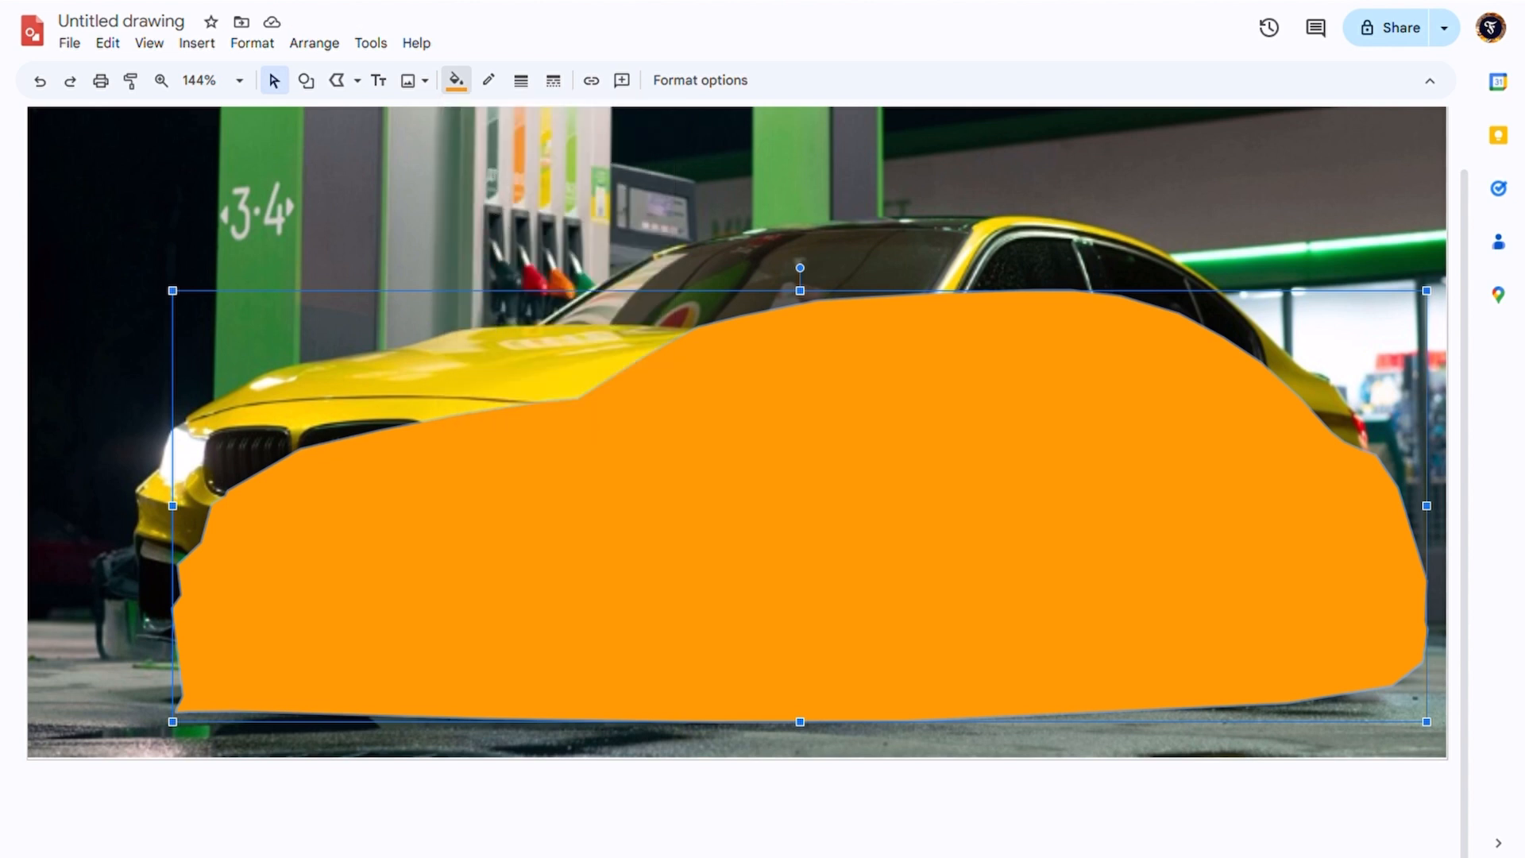
left_click(501, 396)
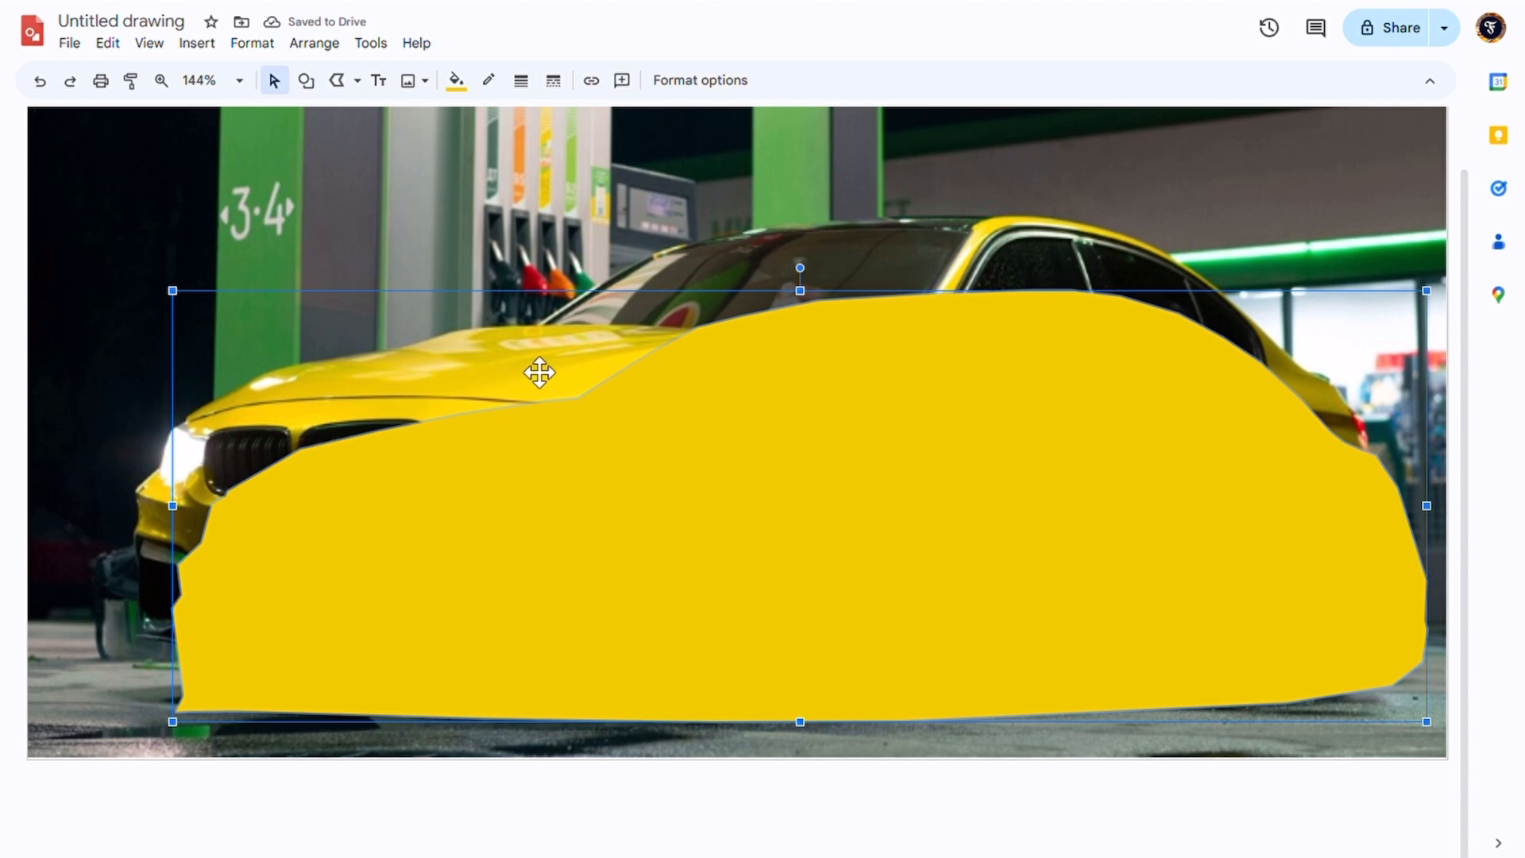
key("ctrl+z")
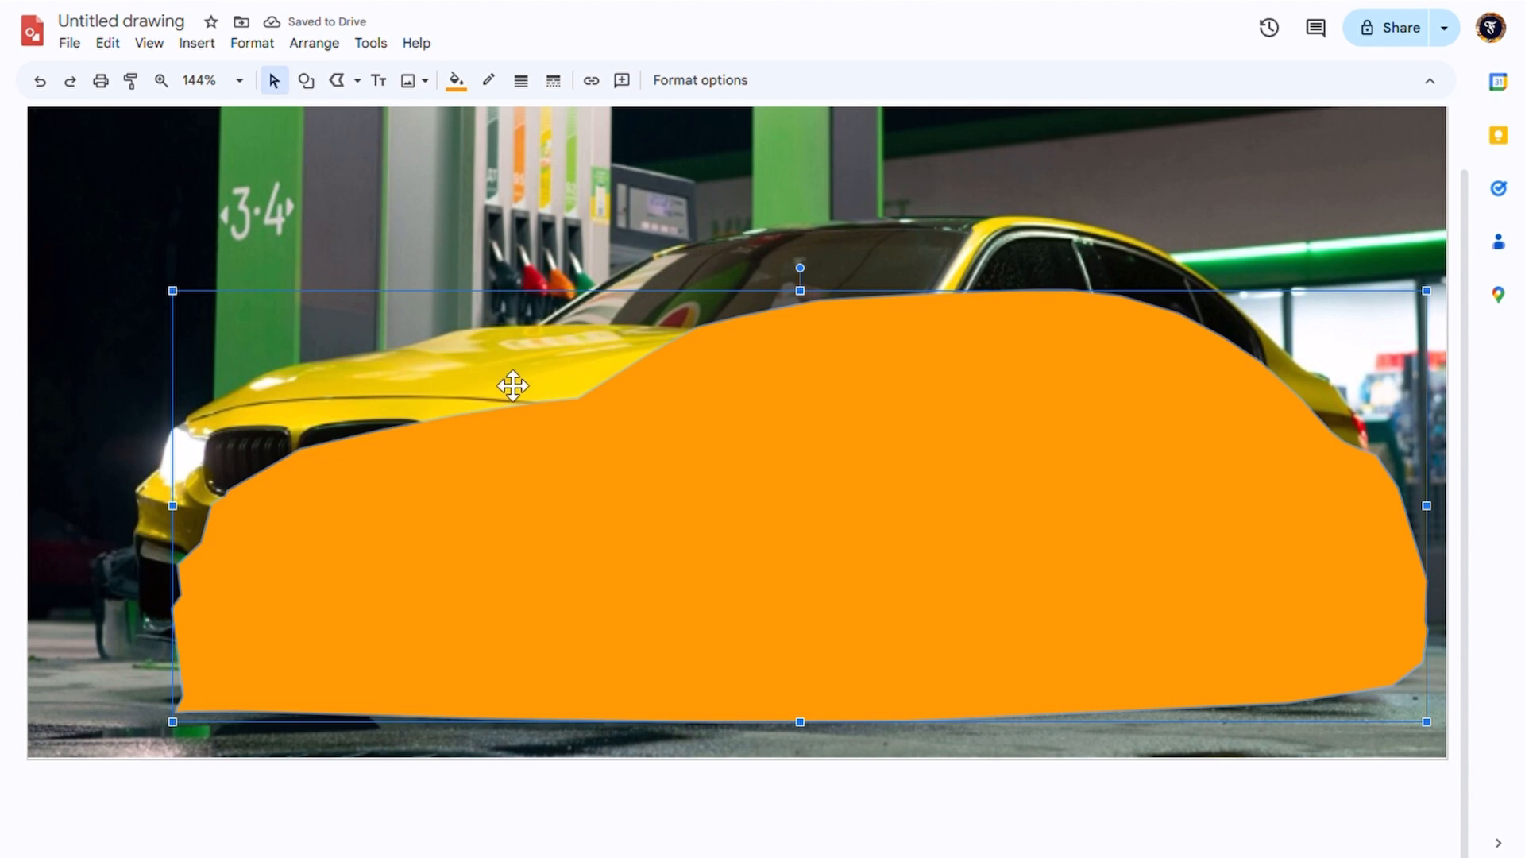
- Move the orange car silhouette to the empty area below the photo
scroll(510, 384, "down", 2)
scroll(513, 385, "down", 2)
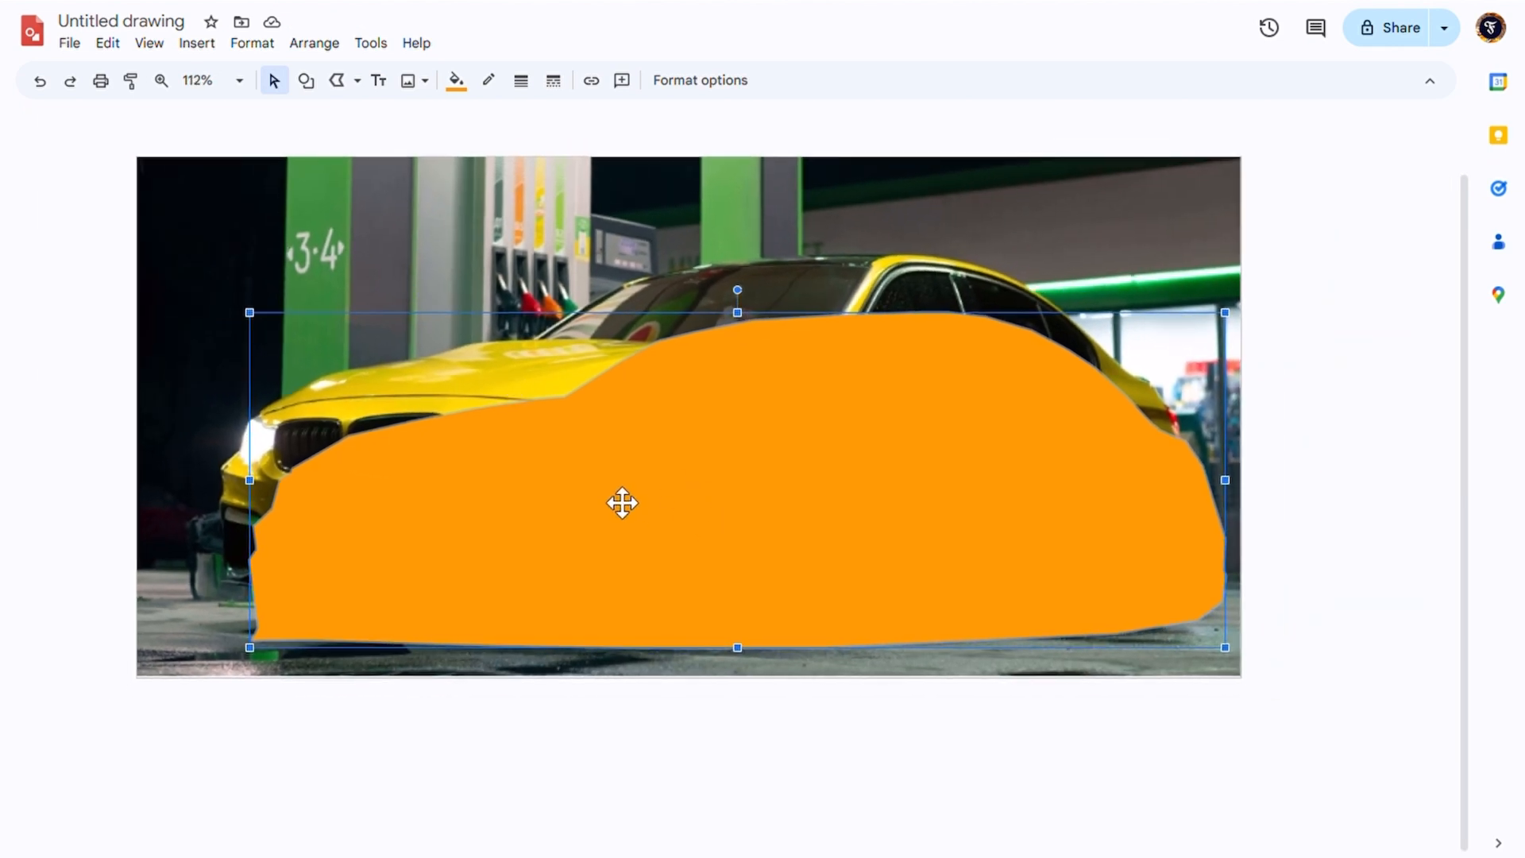
left_click_drag(804, 417, 699, 720)
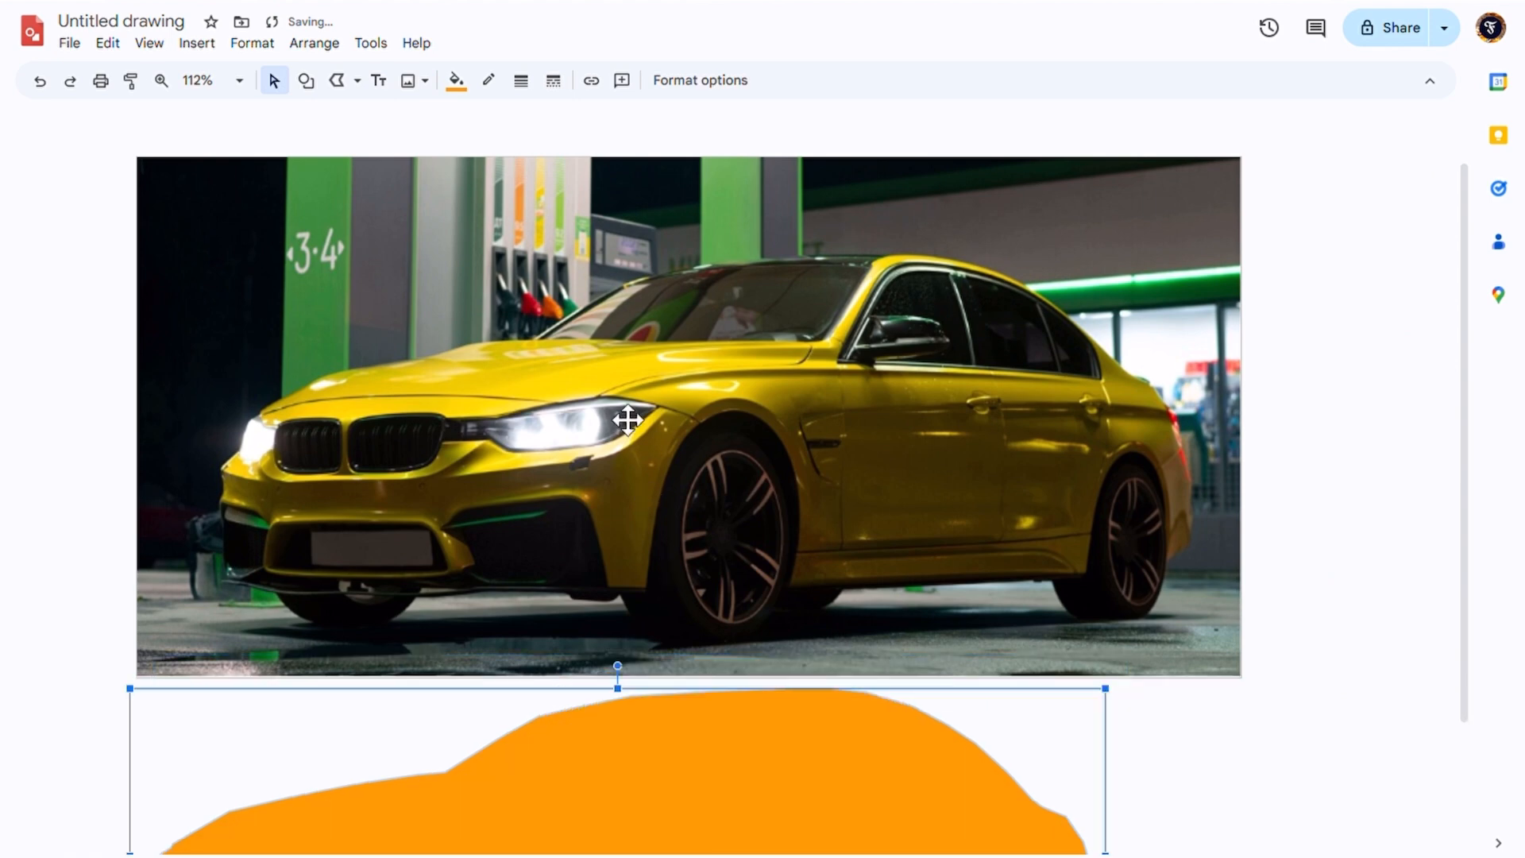
- Trace a closed polyline around the lower grille opening that surrounds the licence plate
scroll(625, 419, "up", 1)
scroll(628, 419, "up", 4)
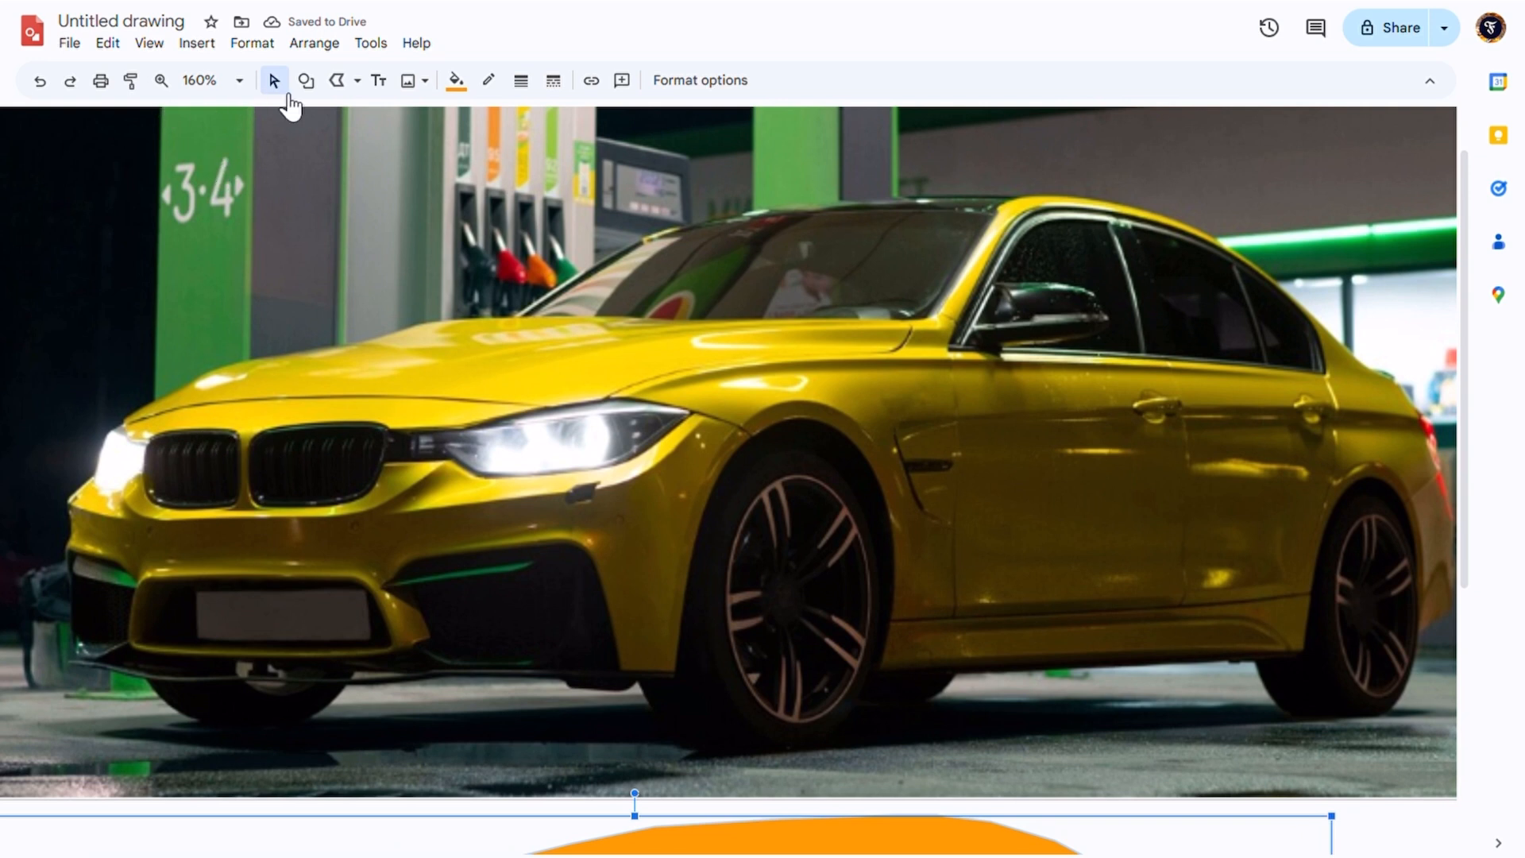
left_click(339, 86)
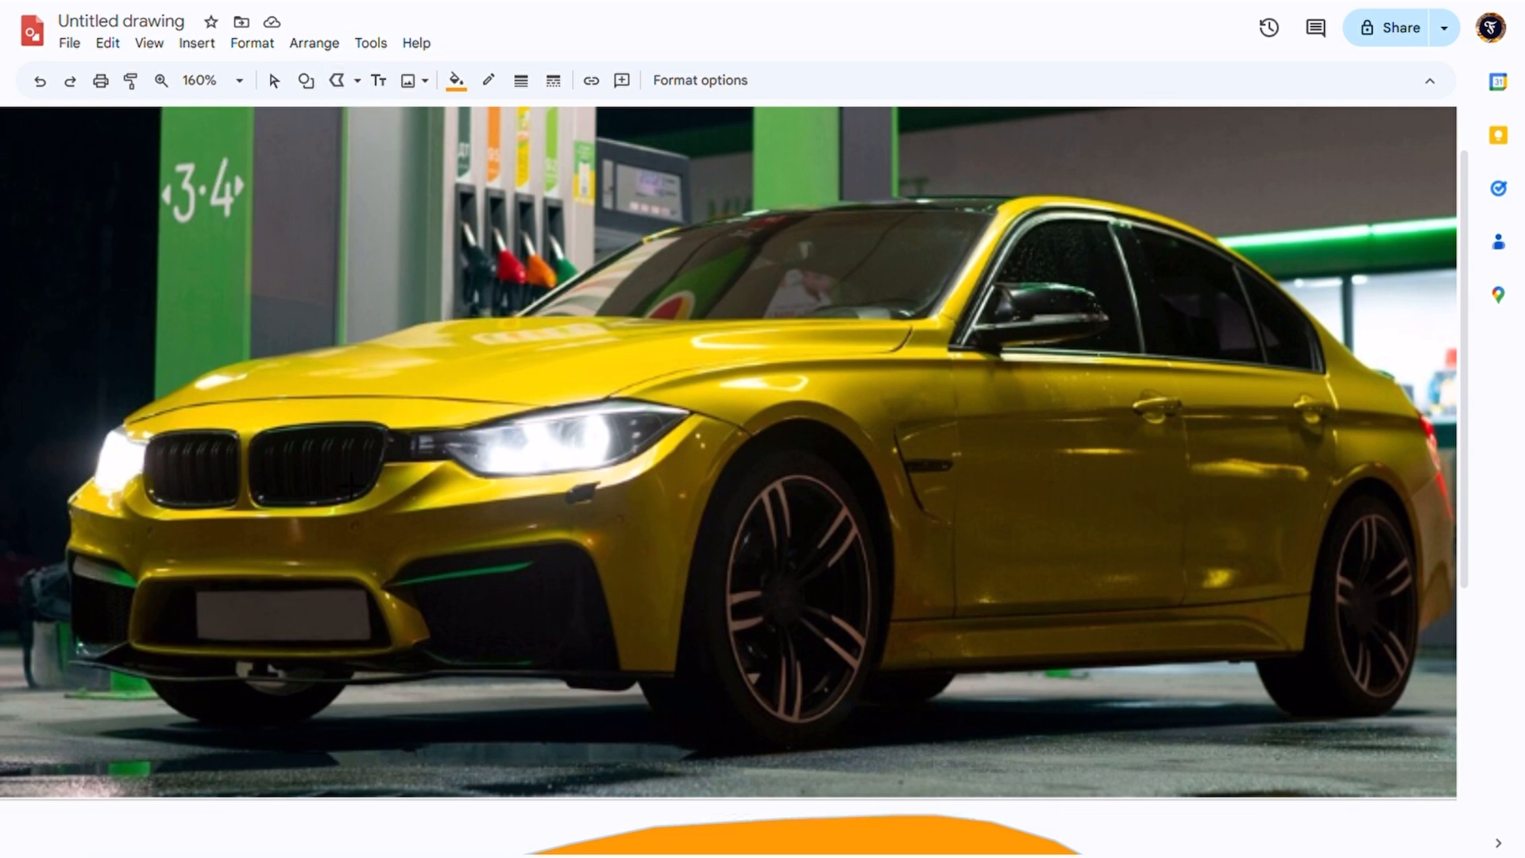
scroll(221, 505, "up", 10)
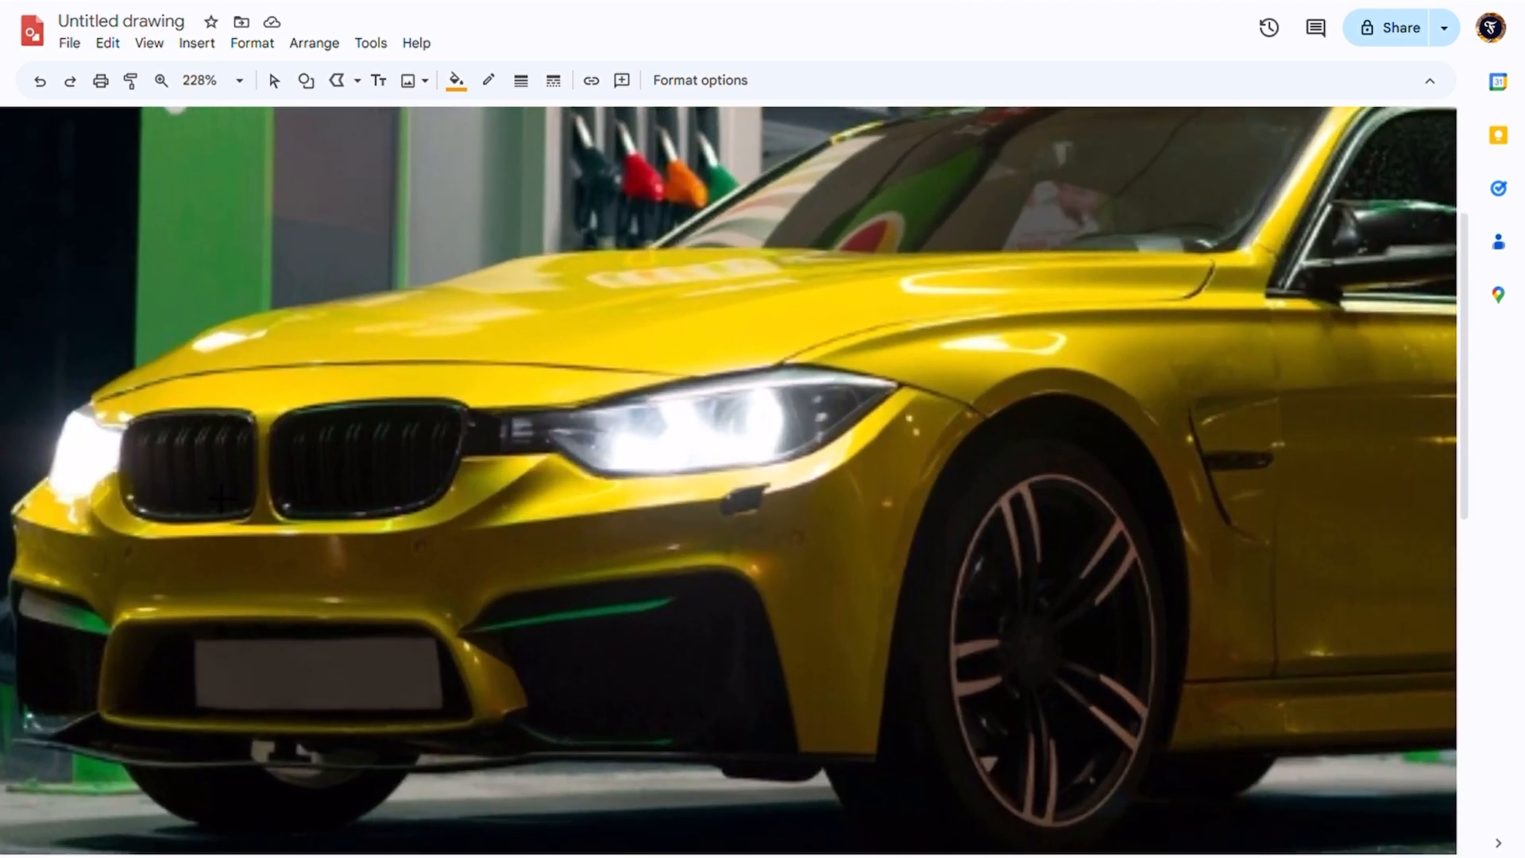
scroll(221, 498, "down", 1)
scroll(221, 499, "left", 1)
scroll(221, 499, "up", 2)
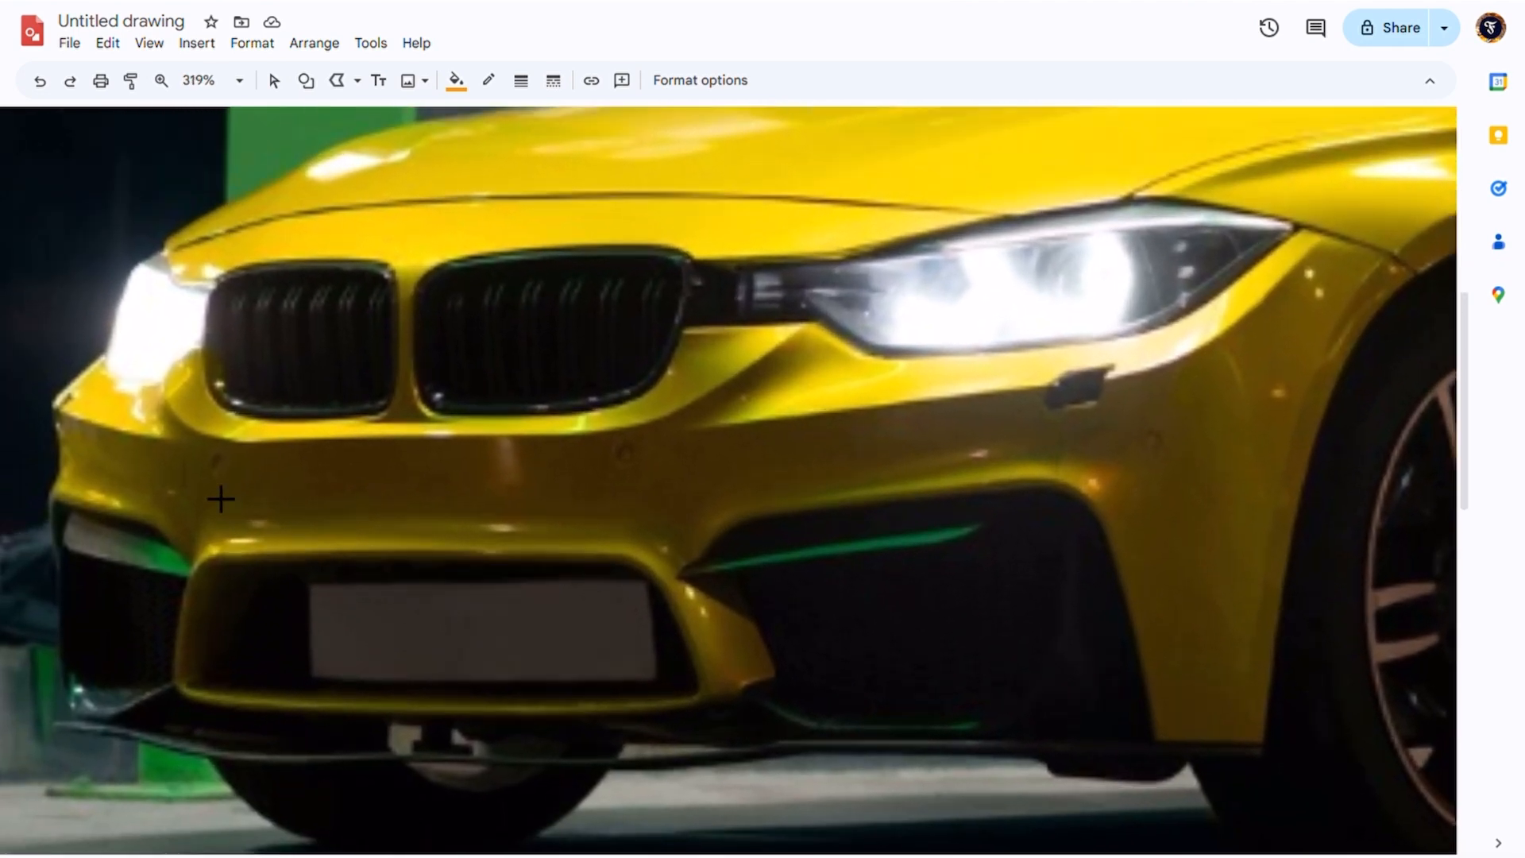
scroll(221, 499, "down", 2)
scroll(221, 498, "up", 2)
scroll(221, 499, "up", 1)
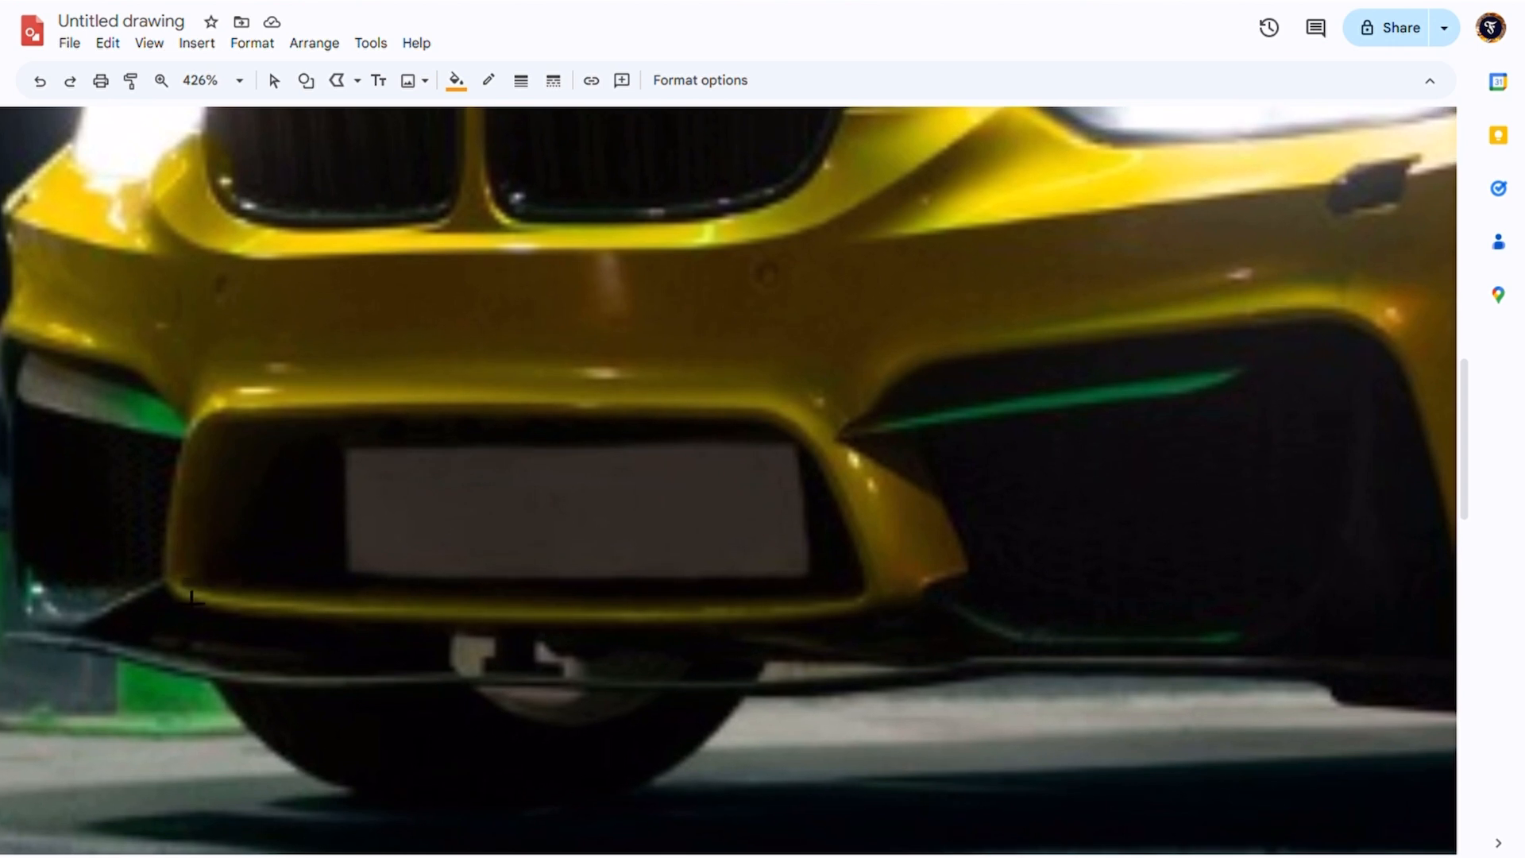
mouse_move(184, 577)
left_mouse_down()
mouse_move(237, 449)
mouse_move(585, 443)
mouse_move(820, 459)
mouse_move(885, 604)
mouse_move(678, 626)
mouse_move(245, 608)
left_mouse_up()
left_click(182, 579)
- Fill the lower grille shape with solid black
left_click(457, 82)
left_click(461, 198)
left_click(338, 82)
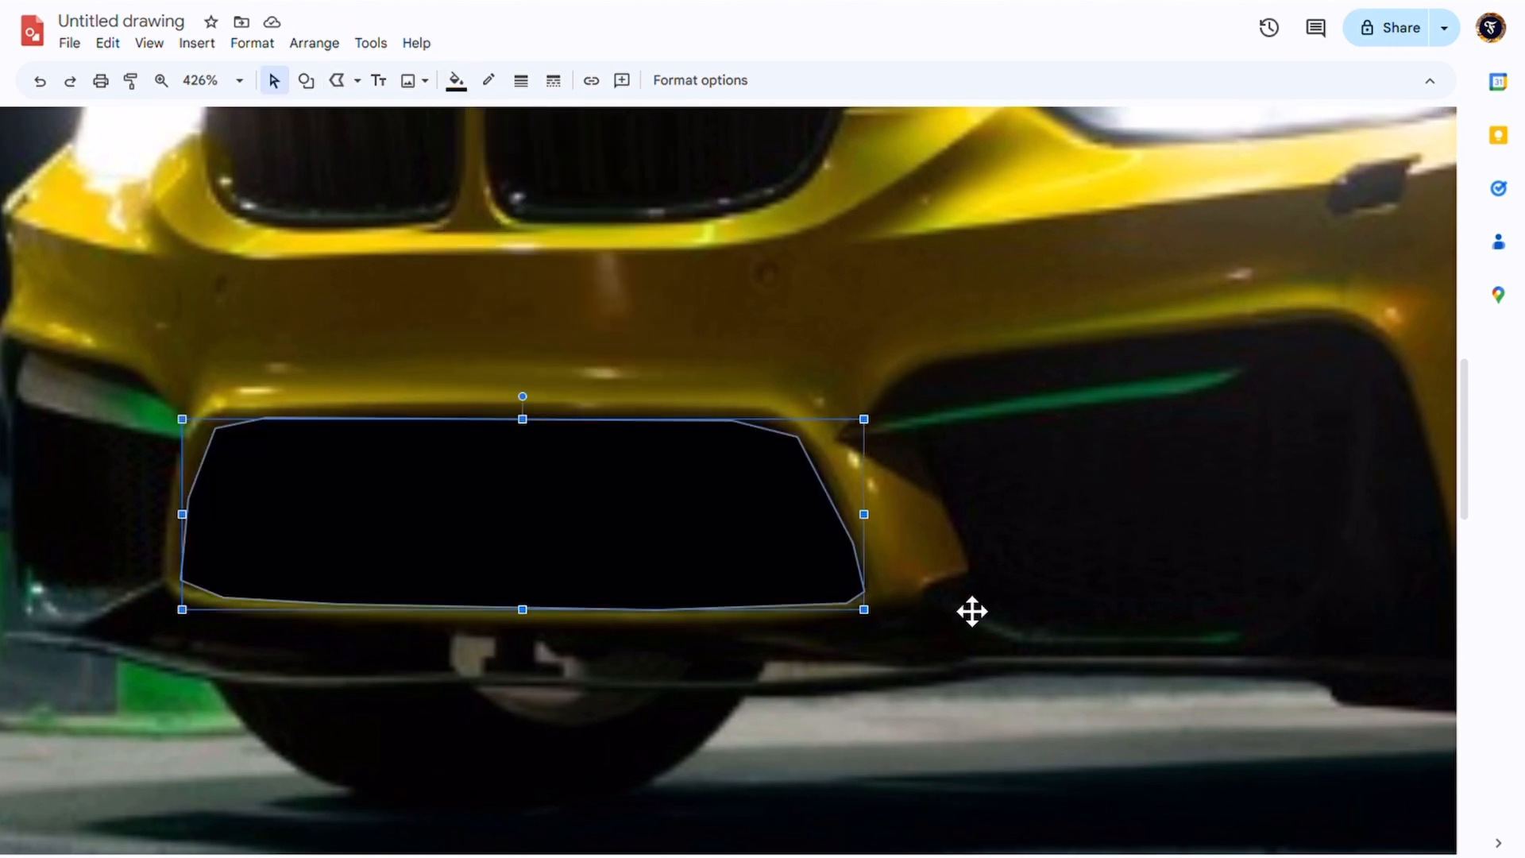
- Trace a closed polyline around the black lower bumper area, covering both side intakes, the far front tyre and the splitter, skirting the lower grille's yellow surround
scroll(1417, 673, "right", 1)
left_click(338, 81)
left_click(1397, 659)
left_click(1364, 498)
left_click(1319, 355)
left_click(1277, 324)
left_click(1225, 321)
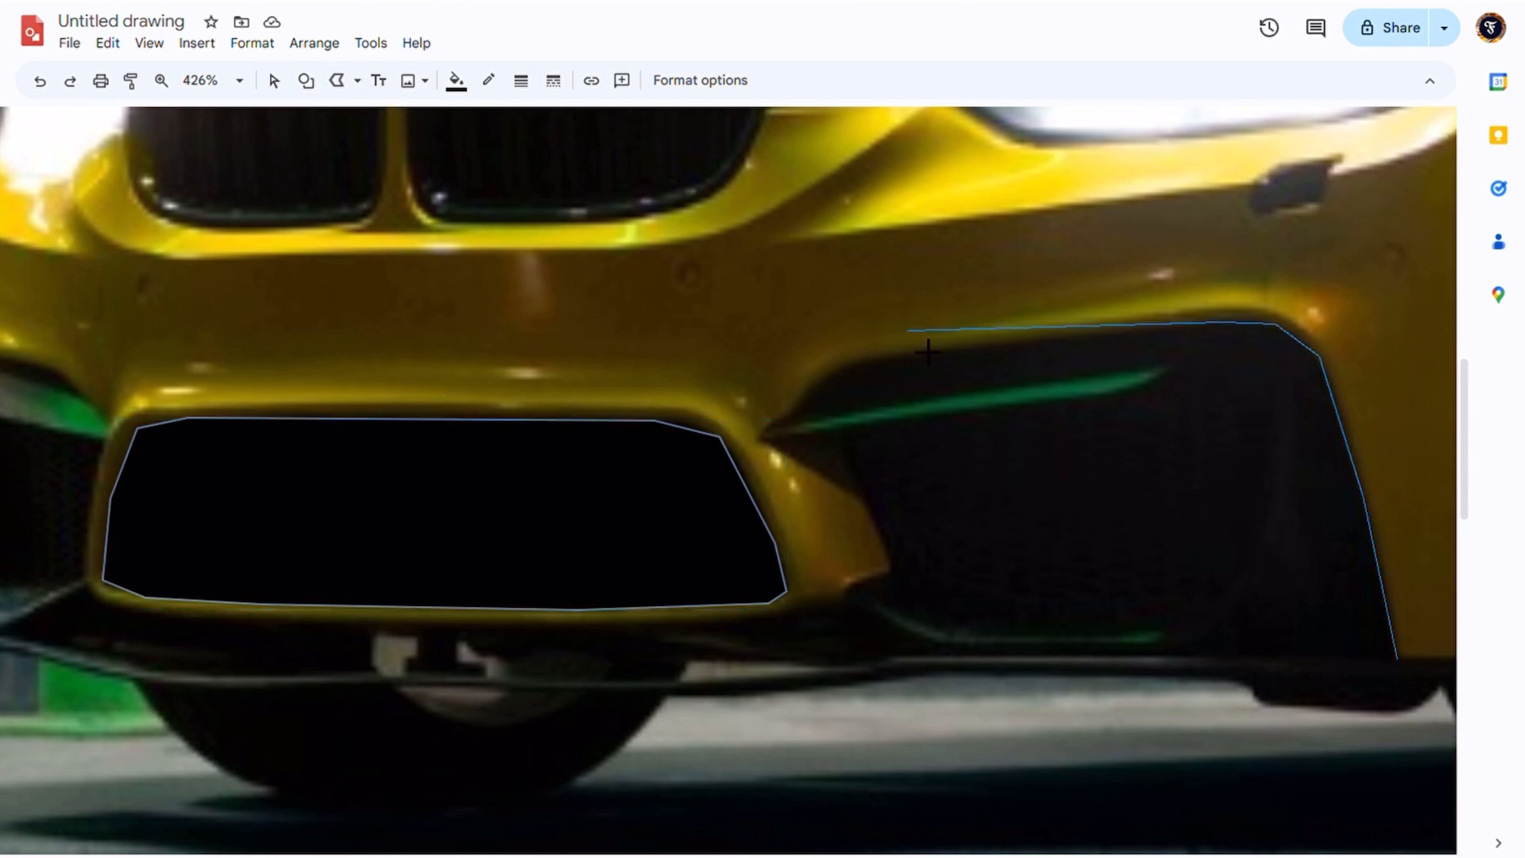
left_click(853, 361)
left_click(814, 382)
left_click(508, 623)
left_click(171, 618)
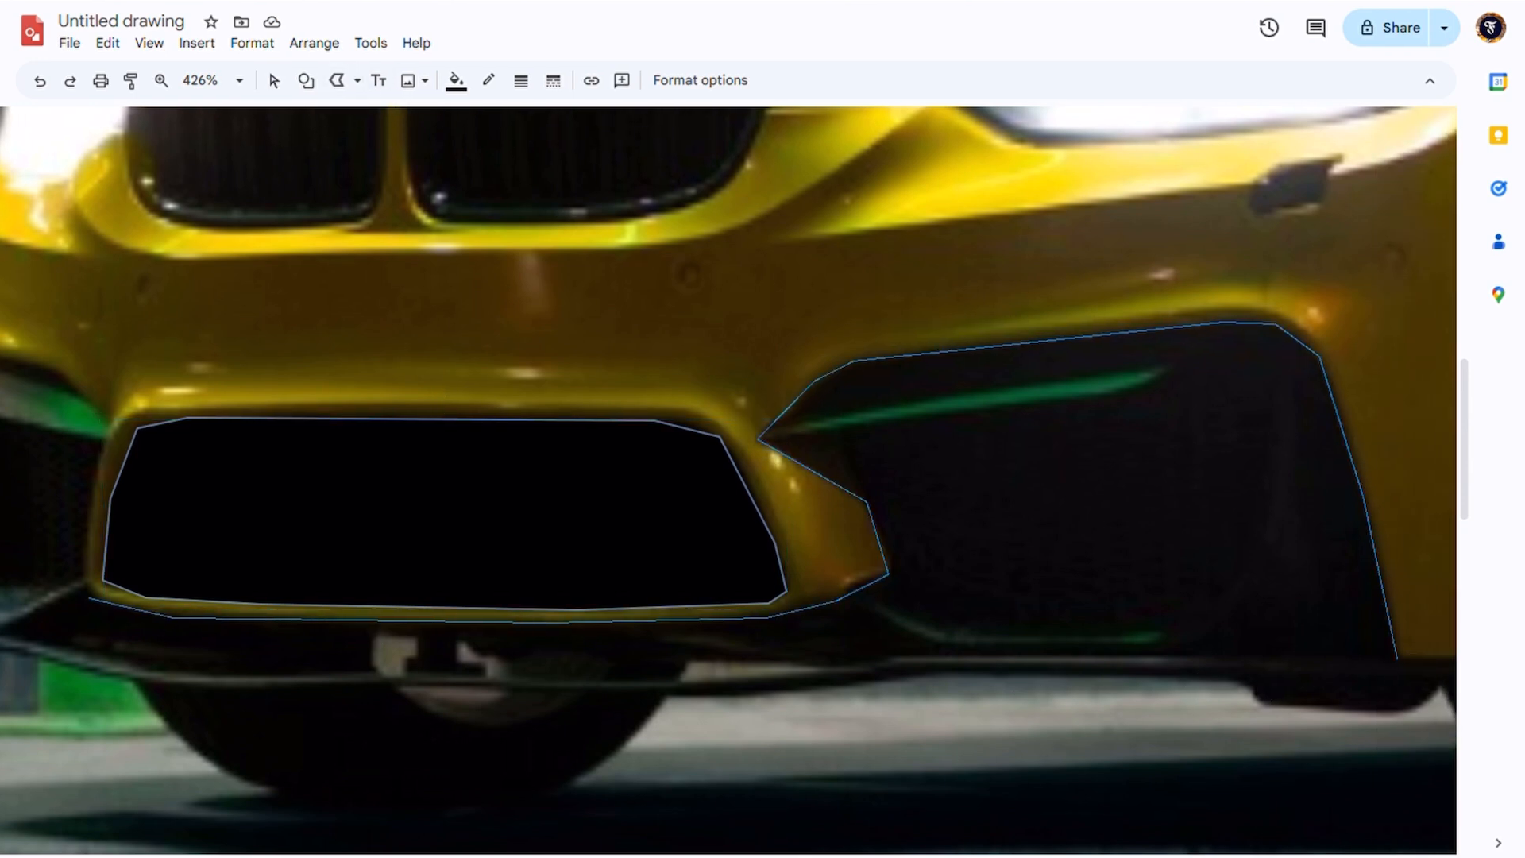
left_click(109, 426)
left_click(65, 374)
scroll(81, 393, "left", 3)
left_click(255, 350)
left_click(221, 338)
left_click(226, 389)
left_click(218, 573)
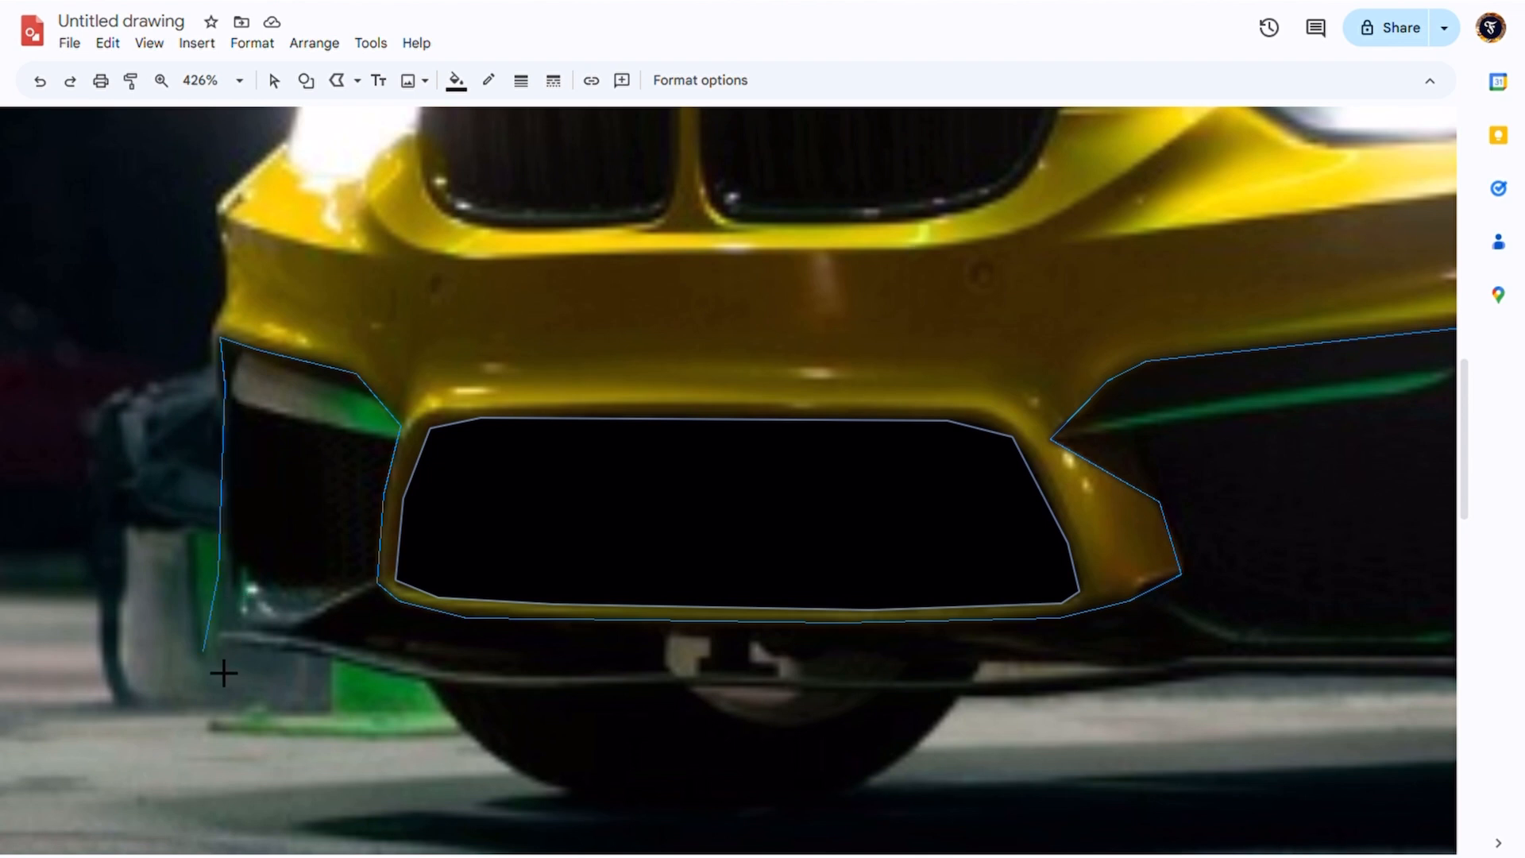
left_click(204, 652)
left_click(429, 685)
scroll(596, 715, "down", 1)
left_click(424, 637)
left_click(496, 676)
left_click(587, 683)
left_click(687, 679)
left_click(799, 671)
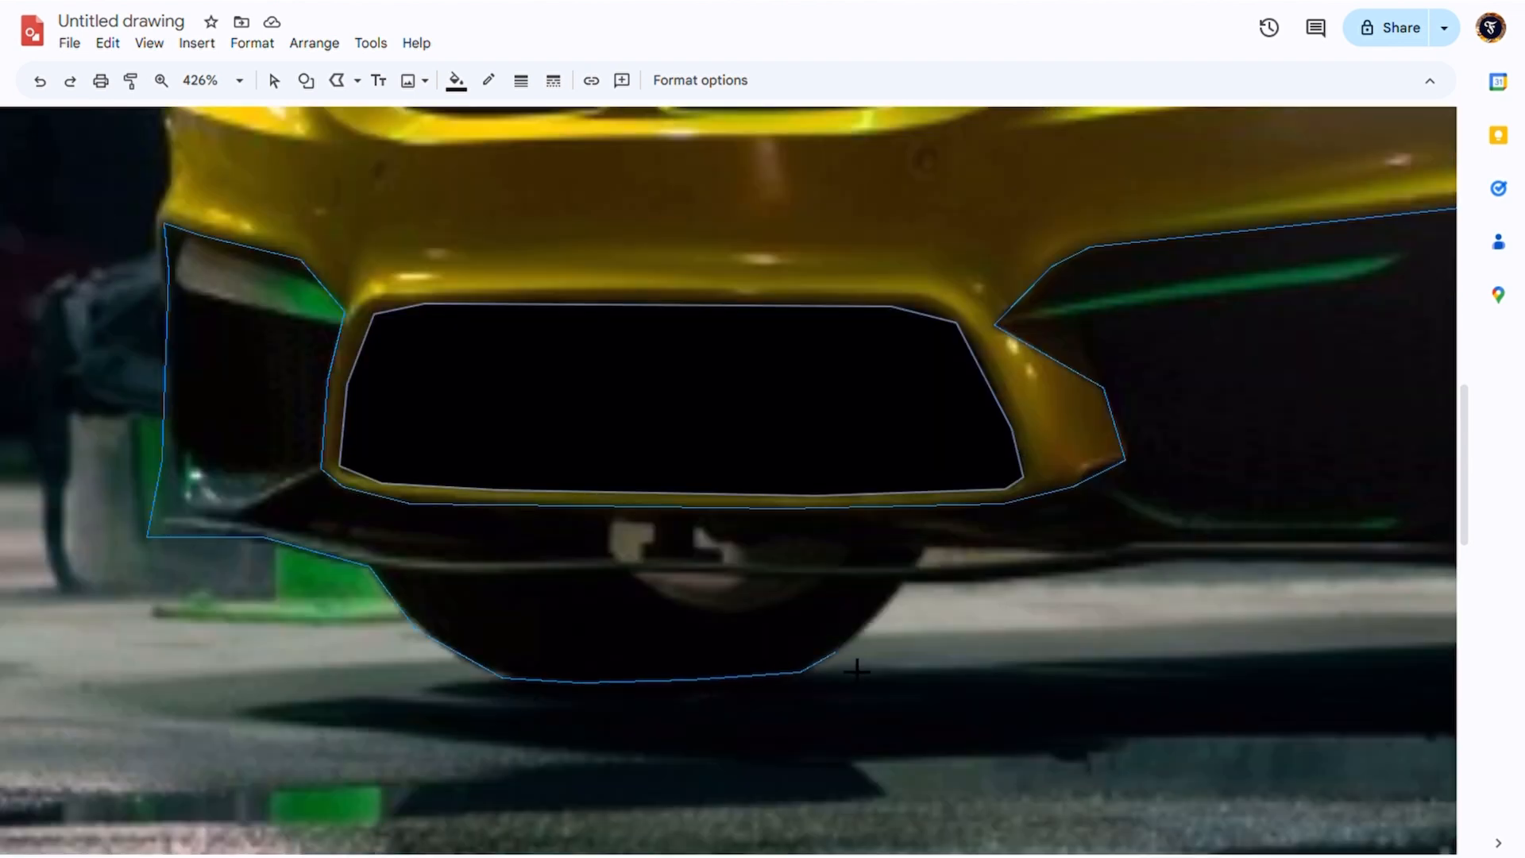
scroll(940, 589, "right", 6)
left_click(521, 569)
left_click(617, 565)
left_click(903, 572)
left_click(934, 599)
left_click(1114, 581)
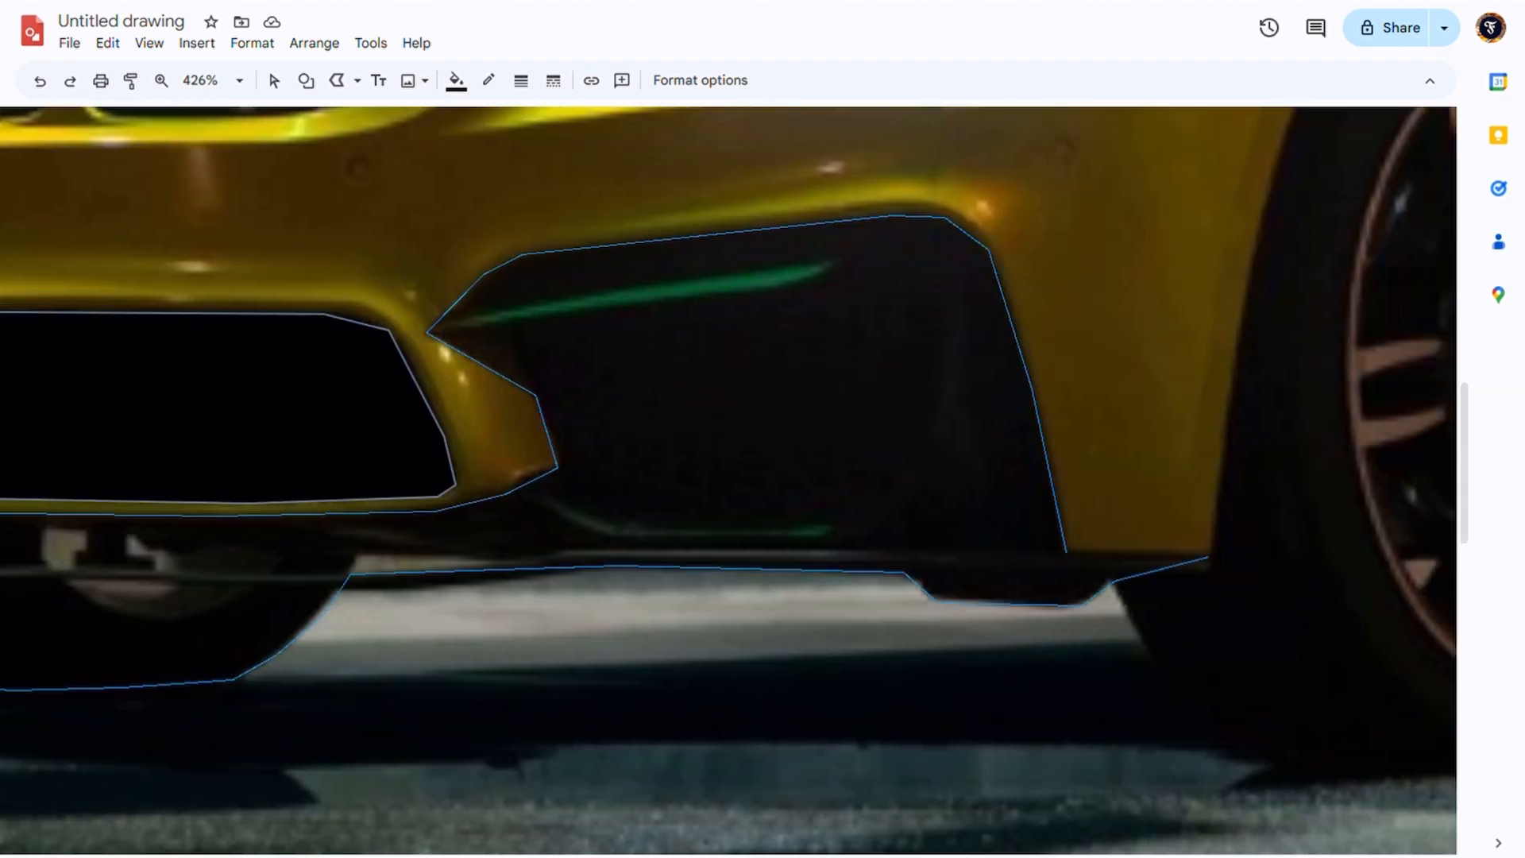
left_click(1211, 558)
left_click(1066, 552)
- Trace a closed polyline around the smaller kidney grille opening beside the far headlight
scroll(755, 452, "down", 3)
scroll(384, 480, "up", 3)
scroll(385, 480, "right", 5)
scroll(446, 387, "left", 7)
scroll(446, 387, "up", 4)
left_click(249, 505)
left_click(248, 436)
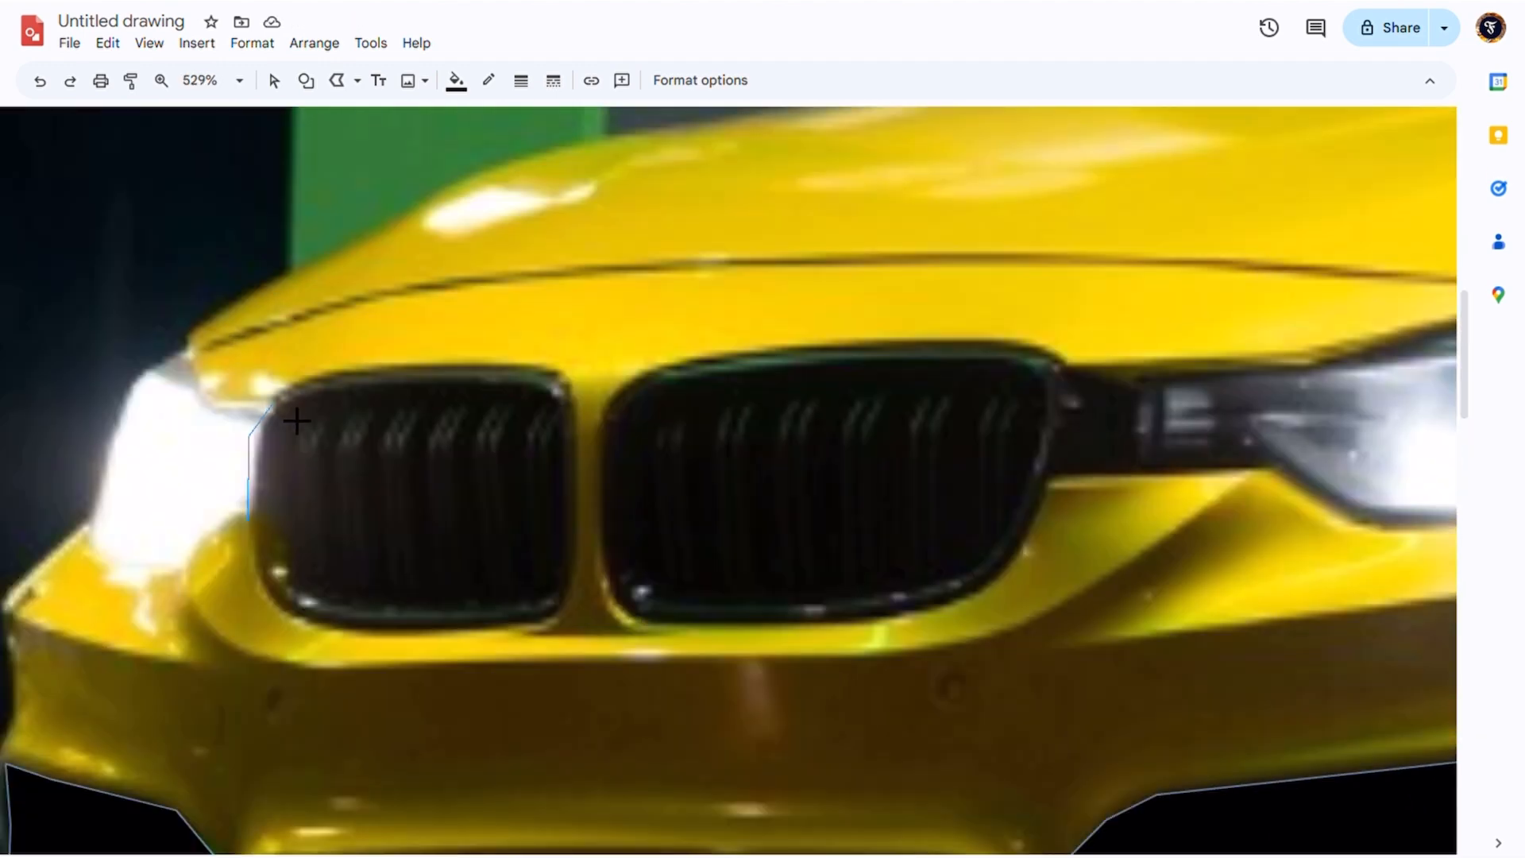
left_click(282, 389)
left_click(541, 366)
left_click(577, 389)
left_click(575, 586)
left_click(545, 627)
left_click(249, 505)
- Trace a closed polyline around the larger kidney grille opening
left_click(602, 415)
left_click(601, 568)
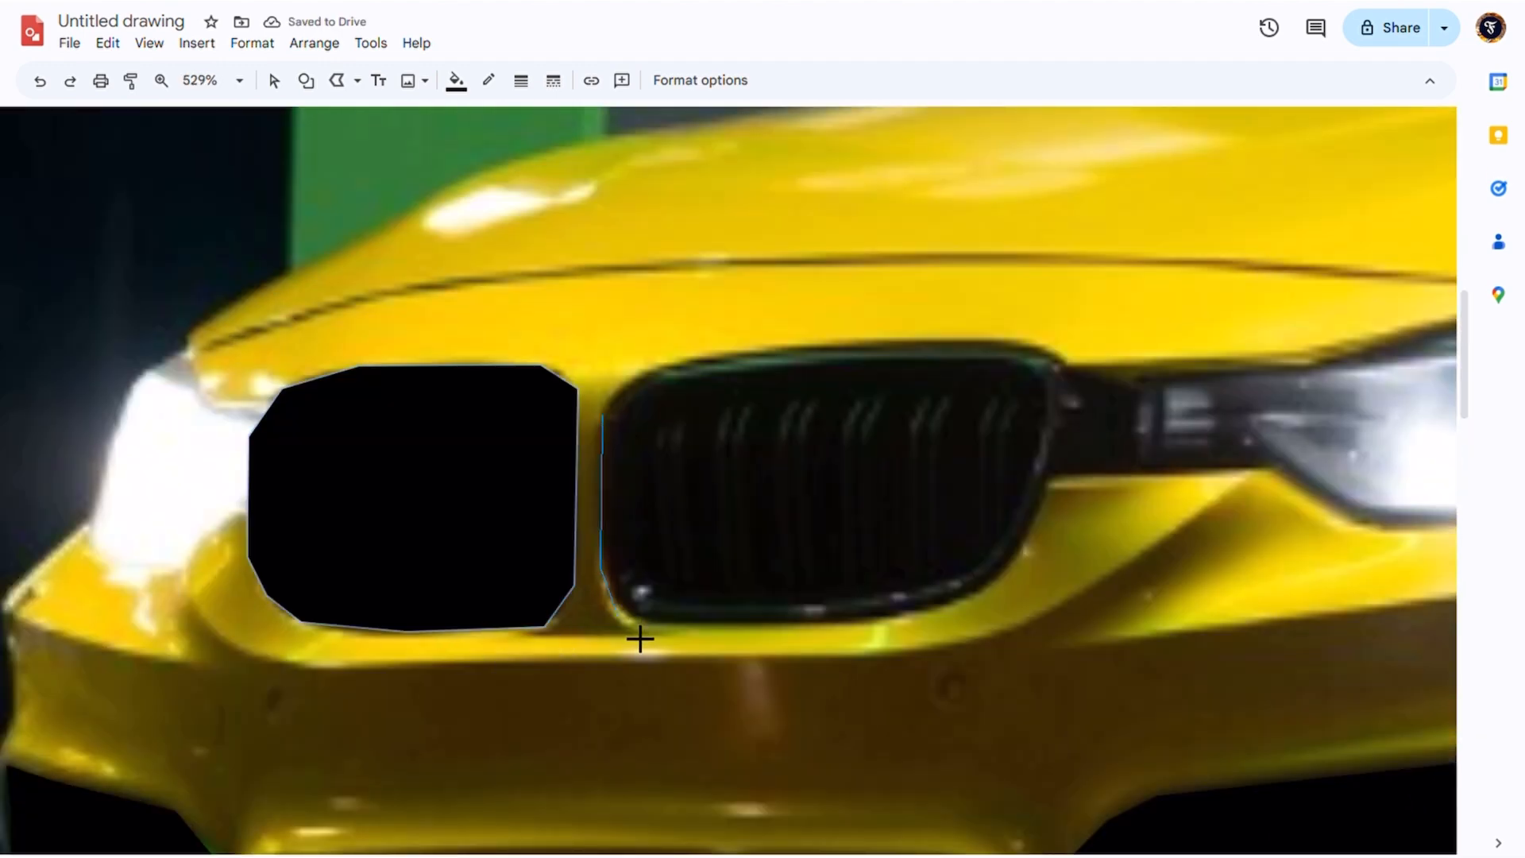
left_click(667, 628)
left_click(869, 619)
left_click(982, 595)
left_click(1066, 425)
left_click(1073, 377)
left_click(1009, 342)
left_click(647, 371)
left_click(616, 391)
left_click(602, 415)
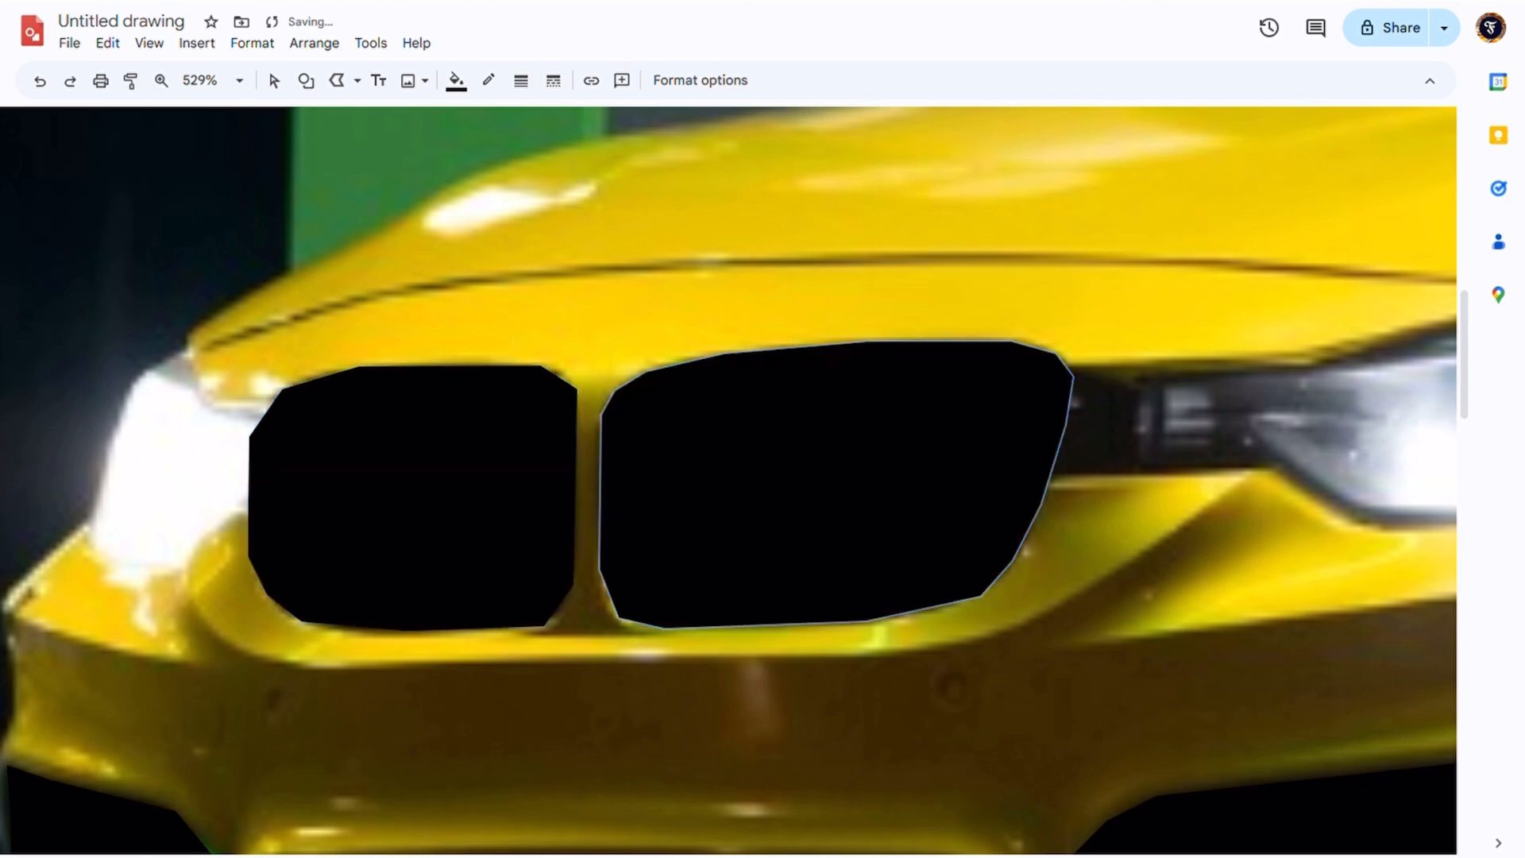
- Trace a closed polyline over the dark strip joining the larger kidney grille to the near headlight
scroll(953, 506, "right", 6)
left_click(545, 363)
left_click(807, 360)
left_click(902, 402)
left_click(843, 518)
left_click(514, 480)
left_click(545, 362)
- Trace a closed polyline around the windshield and the dark roof edge above it
scroll(970, 517, "down", 4)
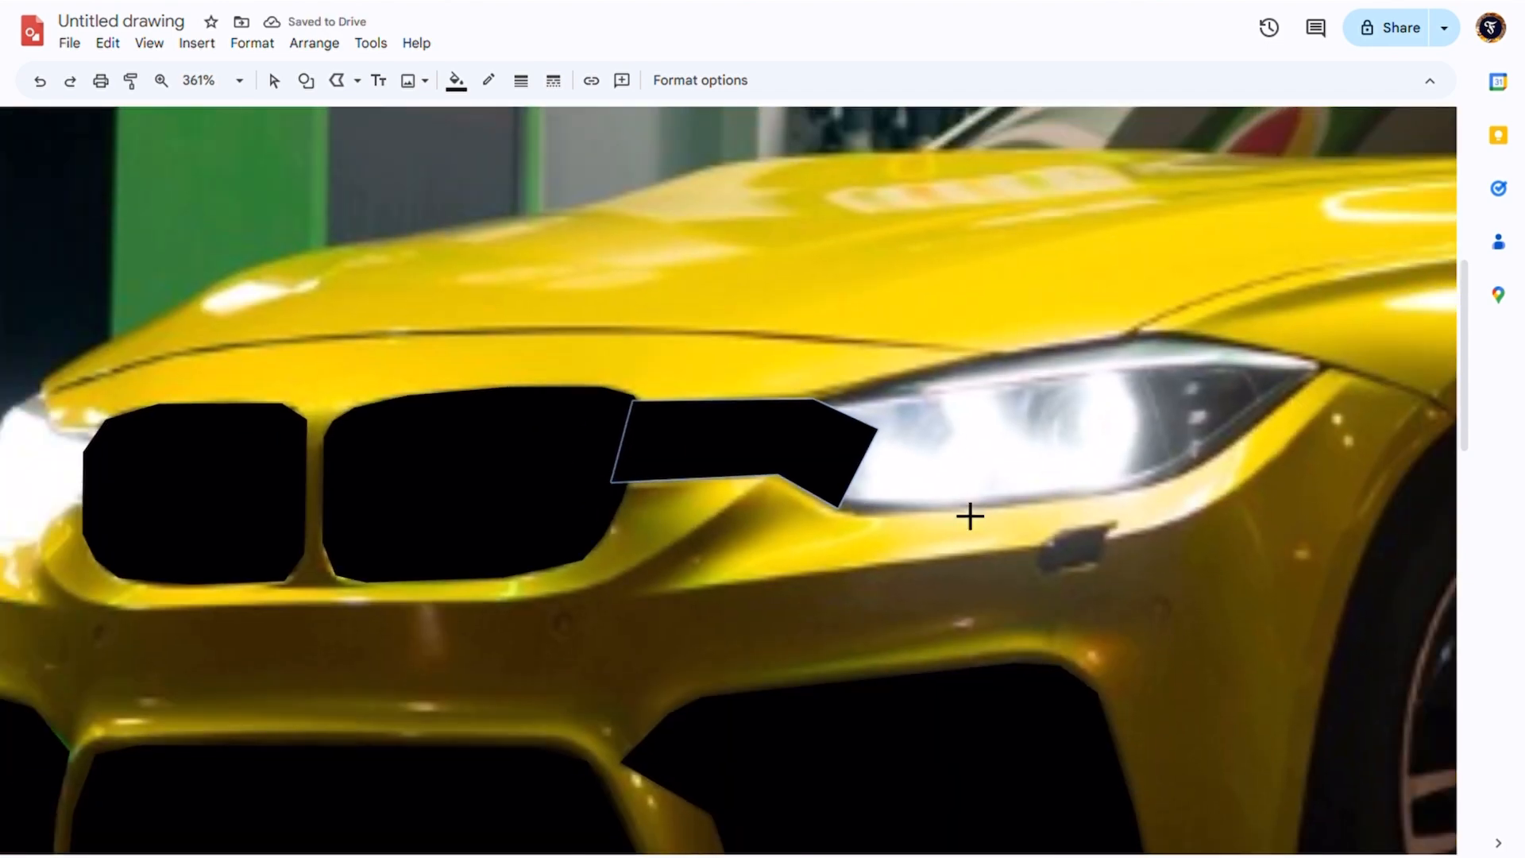
scroll(969, 517, "up", 5)
scroll(969, 517, "right", 8)
scroll(970, 517, "up", 2)
left_click(162, 558)
left_click(1118, 552)
left_click(1255, 314)
left_click(1251, 299)
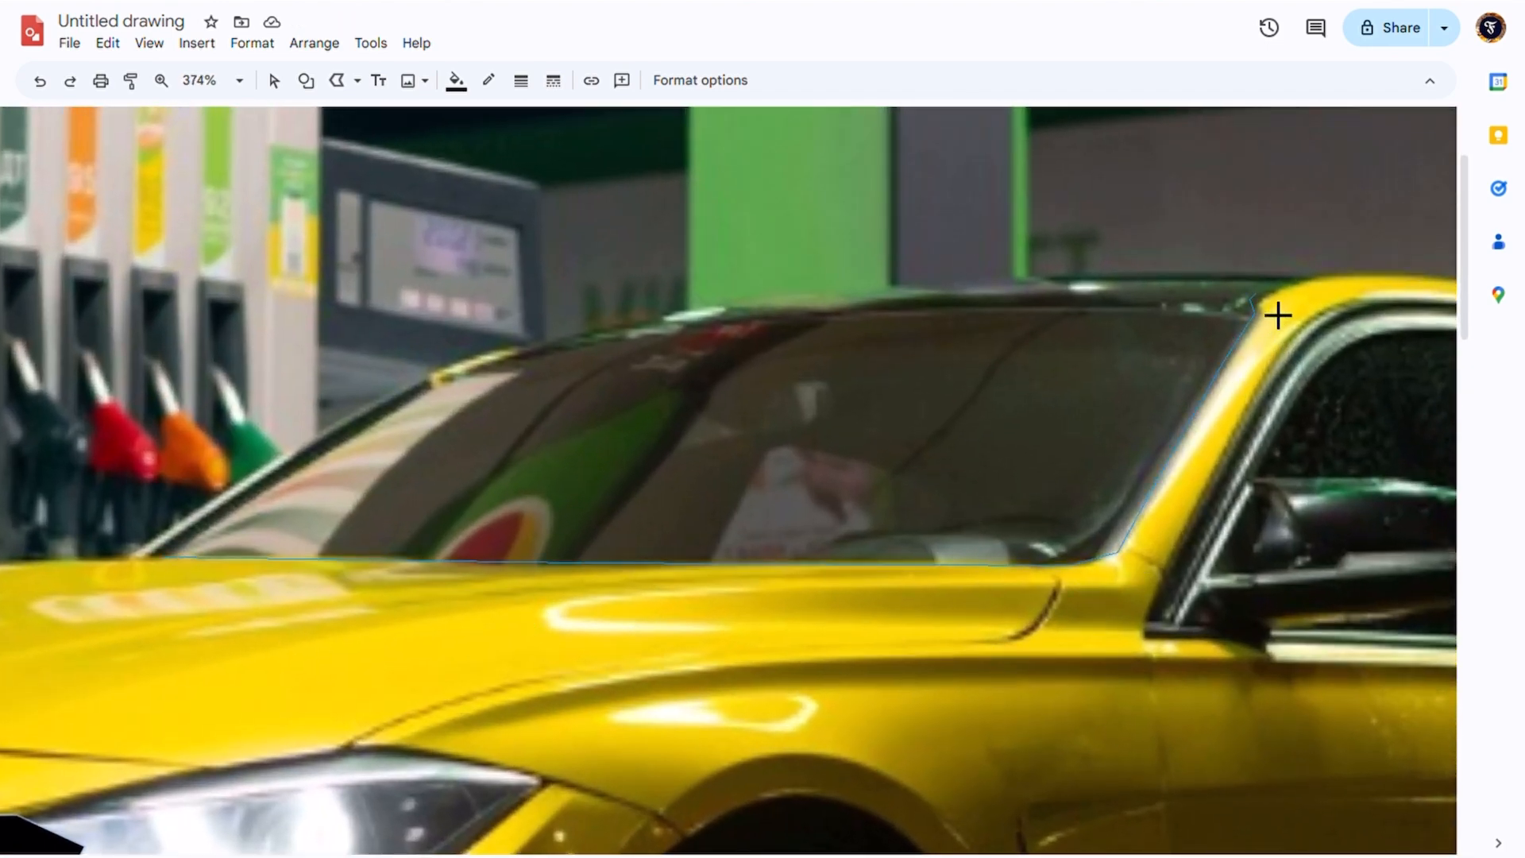
left_click(1317, 276)
left_click(1114, 271)
left_click(889, 284)
left_click(688, 305)
left_click(548, 331)
left_click(427, 376)
scroll(333, 538, "left", 3)
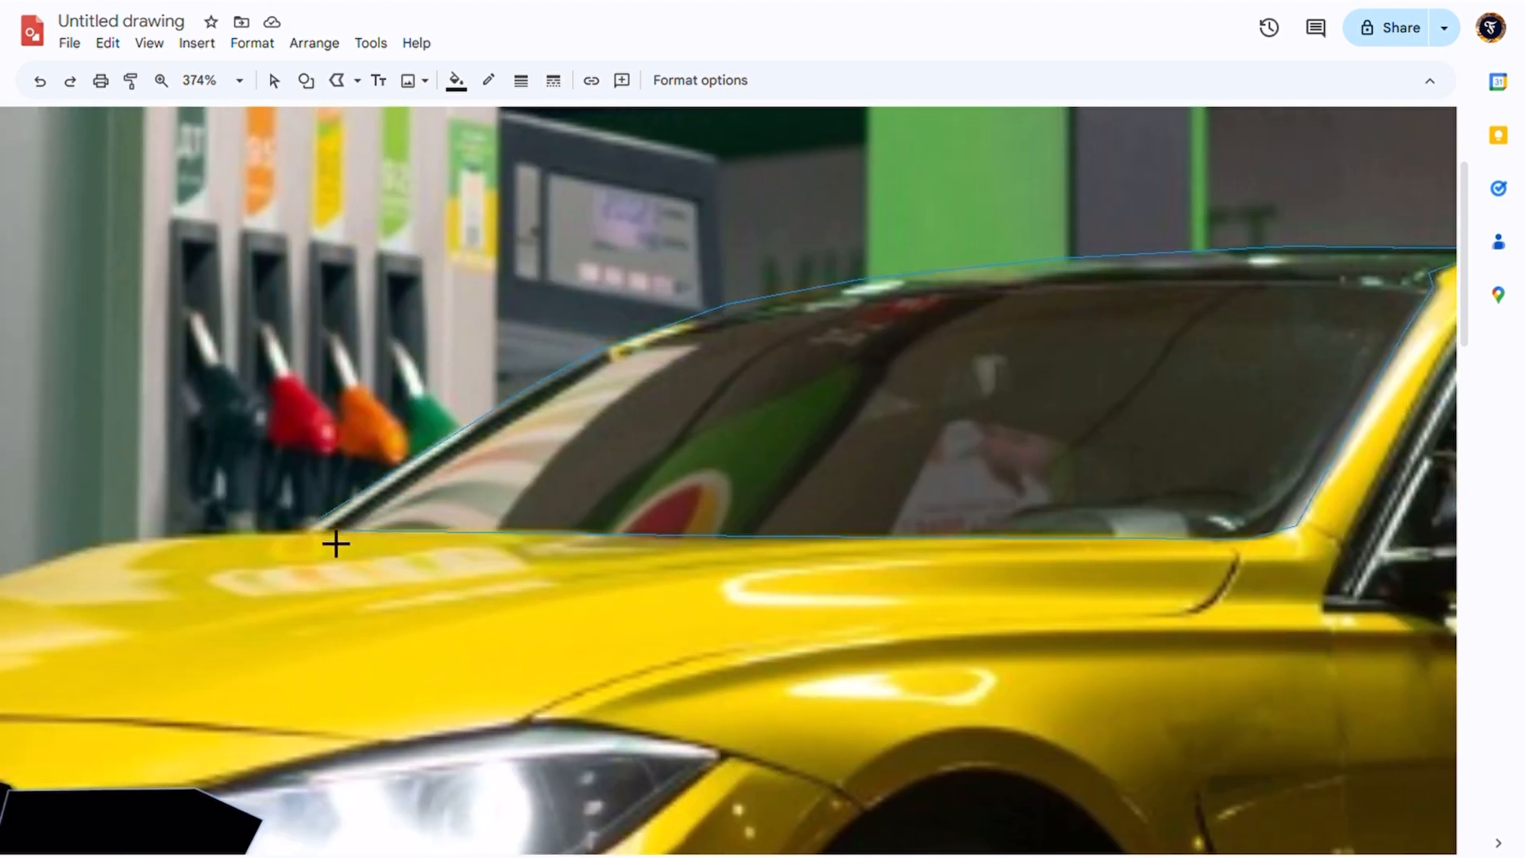
left_click(336, 552)
- Trace one closed polyline around all the side windows, including the door mirror
scroll(633, 336, "right", 12)
left_click(471, 596)
left_click(664, 278)
left_click(769, 271)
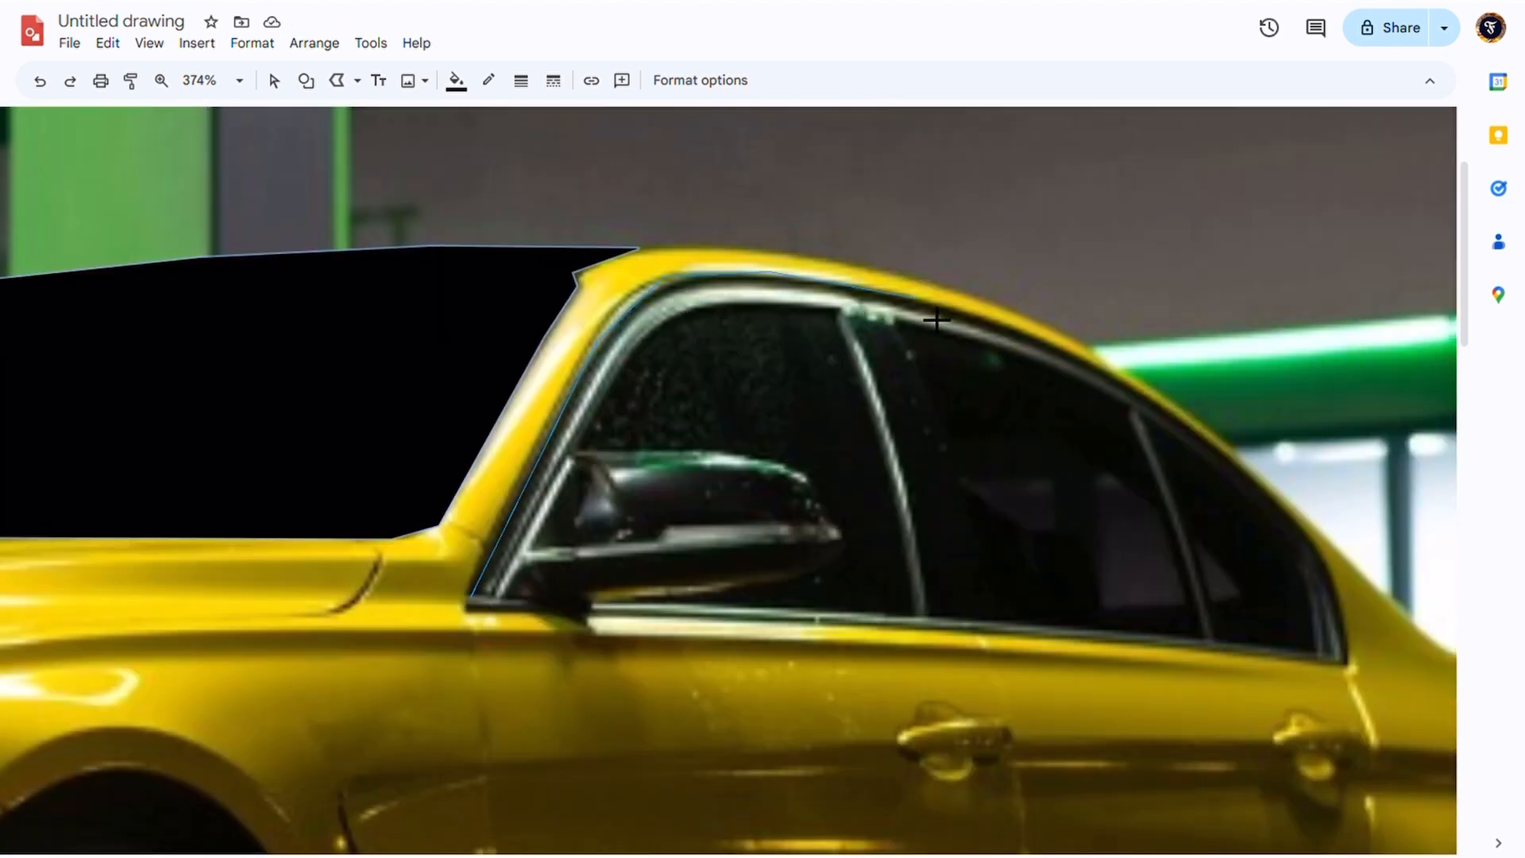
left_click(917, 298)
left_click(1108, 372)
left_click(1235, 458)
left_click(1315, 543)
left_click(1342, 668)
left_click(1065, 637)
left_click(467, 610)
left_click(471, 595)
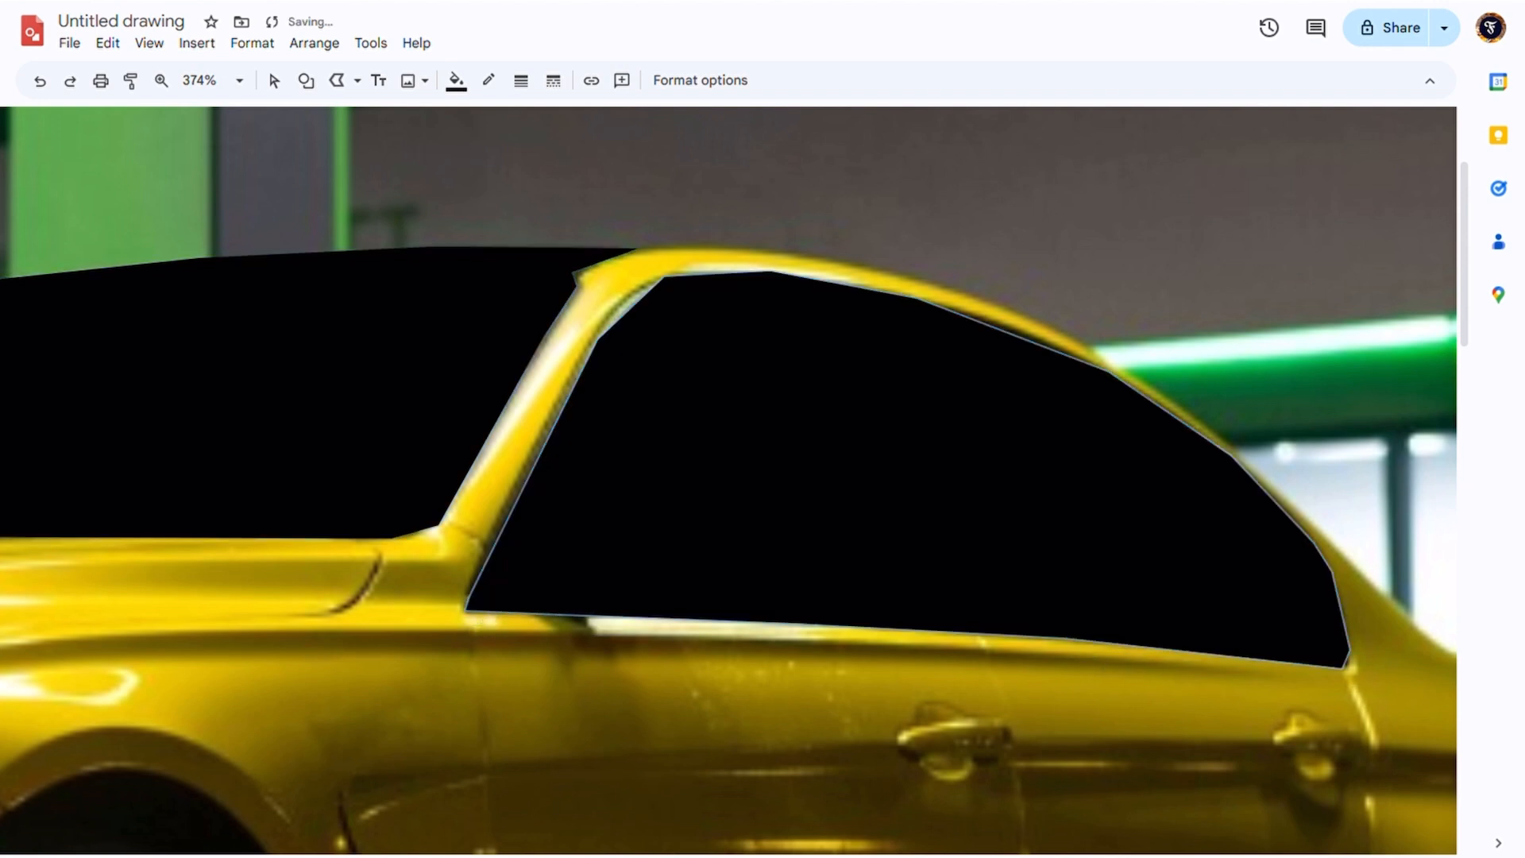
- Trace a closed polyline around the rear wheel and its dark wheel arch
scroll(493, 611, "down", 8)
scroll(493, 612, "right", 5)
left_click(827, 689)
left_click(854, 766)
left_click(918, 830)
left_click(1131, 822)
left_click(1172, 770)
left_click(1204, 679)
left_click(1209, 593)
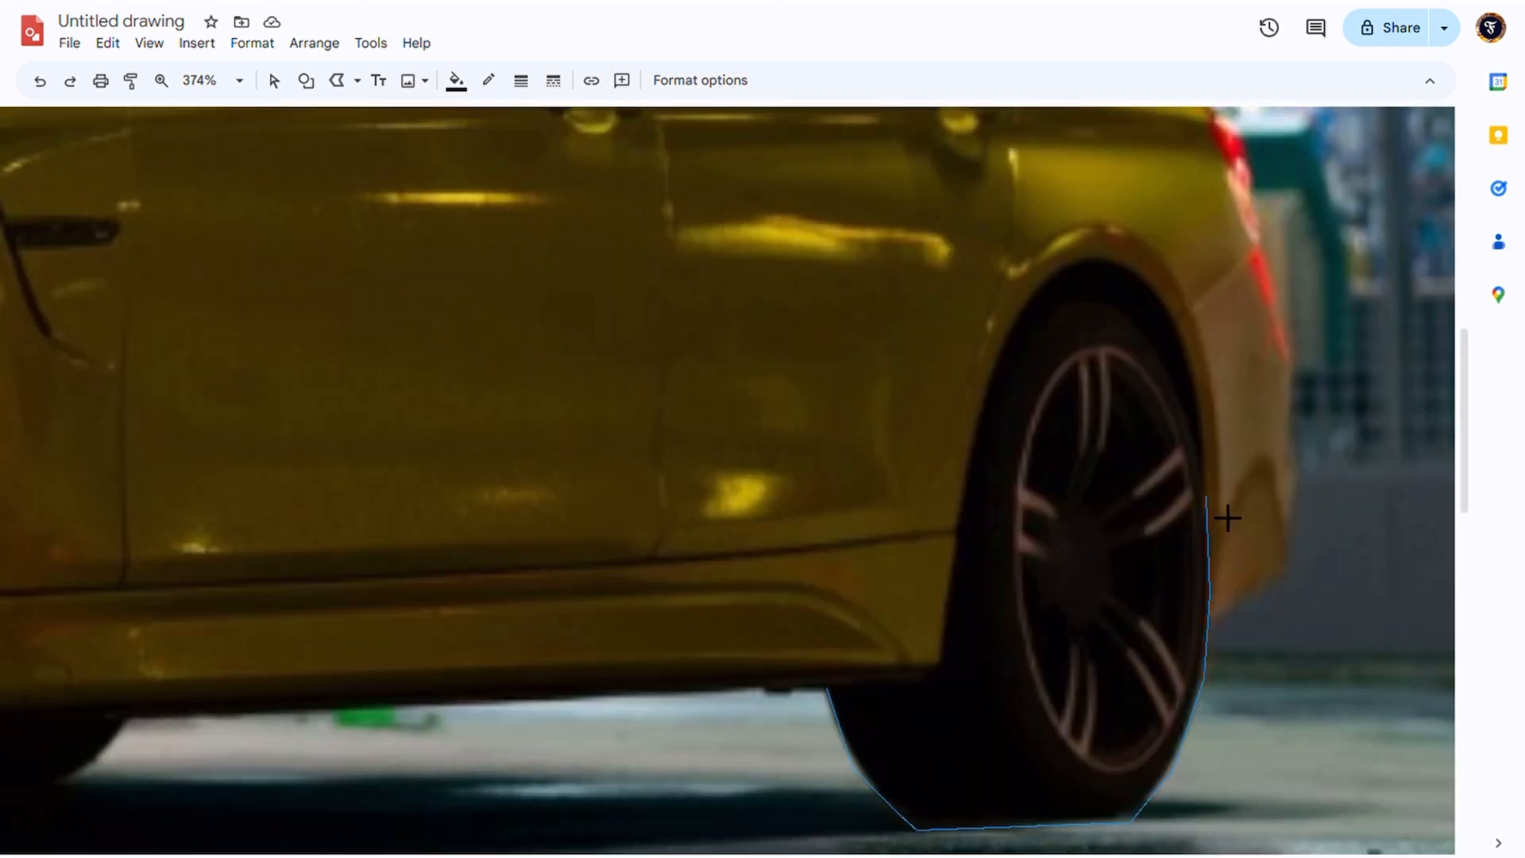
left_click(1206, 497)
left_click(1205, 403)
left_click(1174, 318)
left_click(993, 372)
left_click(969, 448)
left_click(943, 664)
left_click(826, 689)
- Trace a closed polyline around the near front wheel and its dark wheel arch
scroll(657, 558, "left", 10)
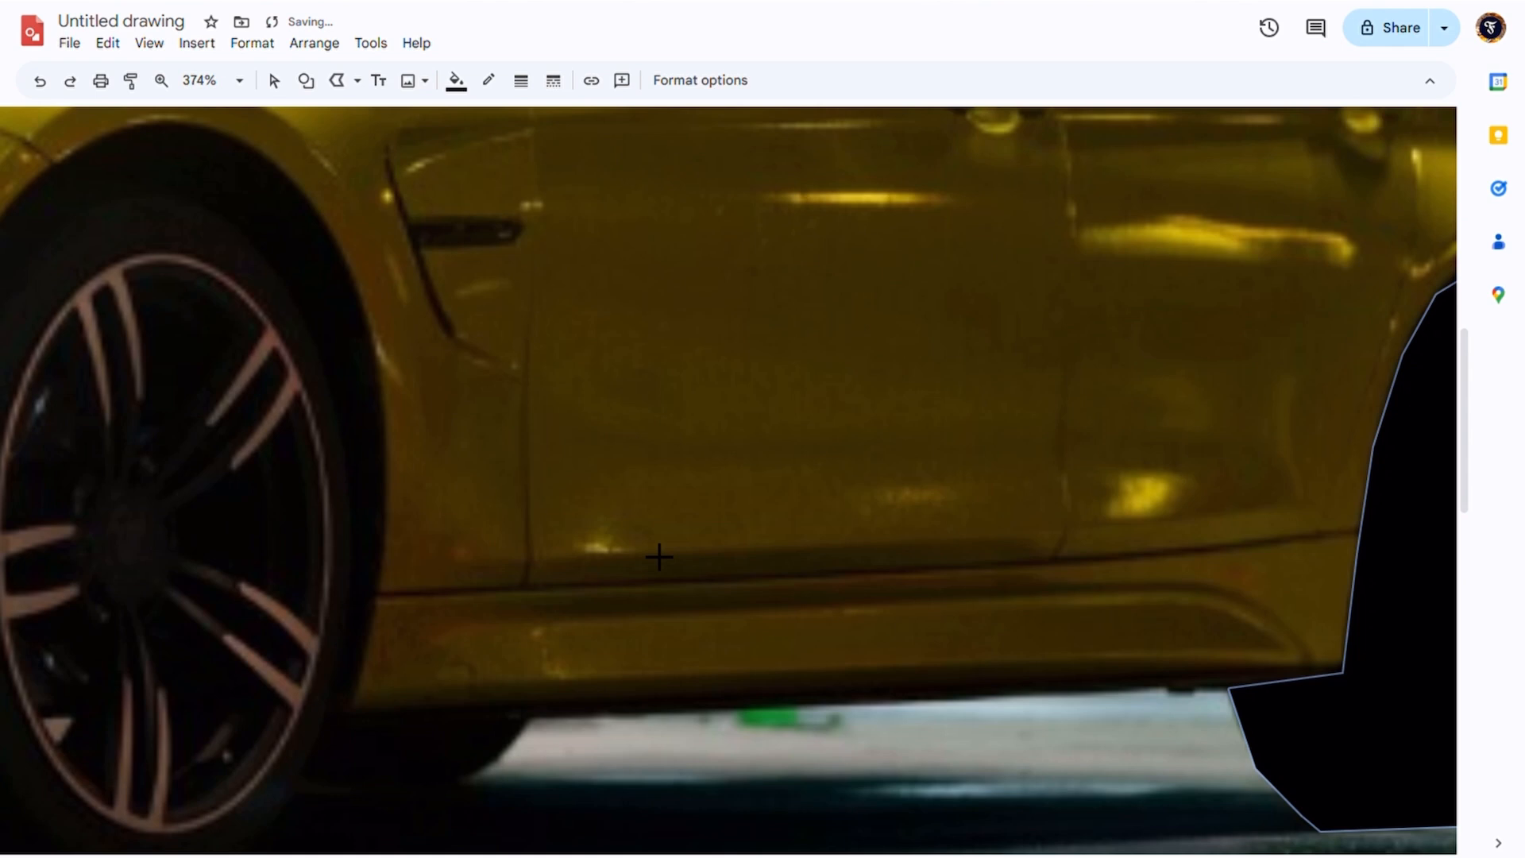
scroll(657, 559, "down", 1)
left_click(347, 656)
left_click(391, 734)
left_click(499, 805)
left_click(700, 791)
left_click(818, 680)
left_click(864, 508)
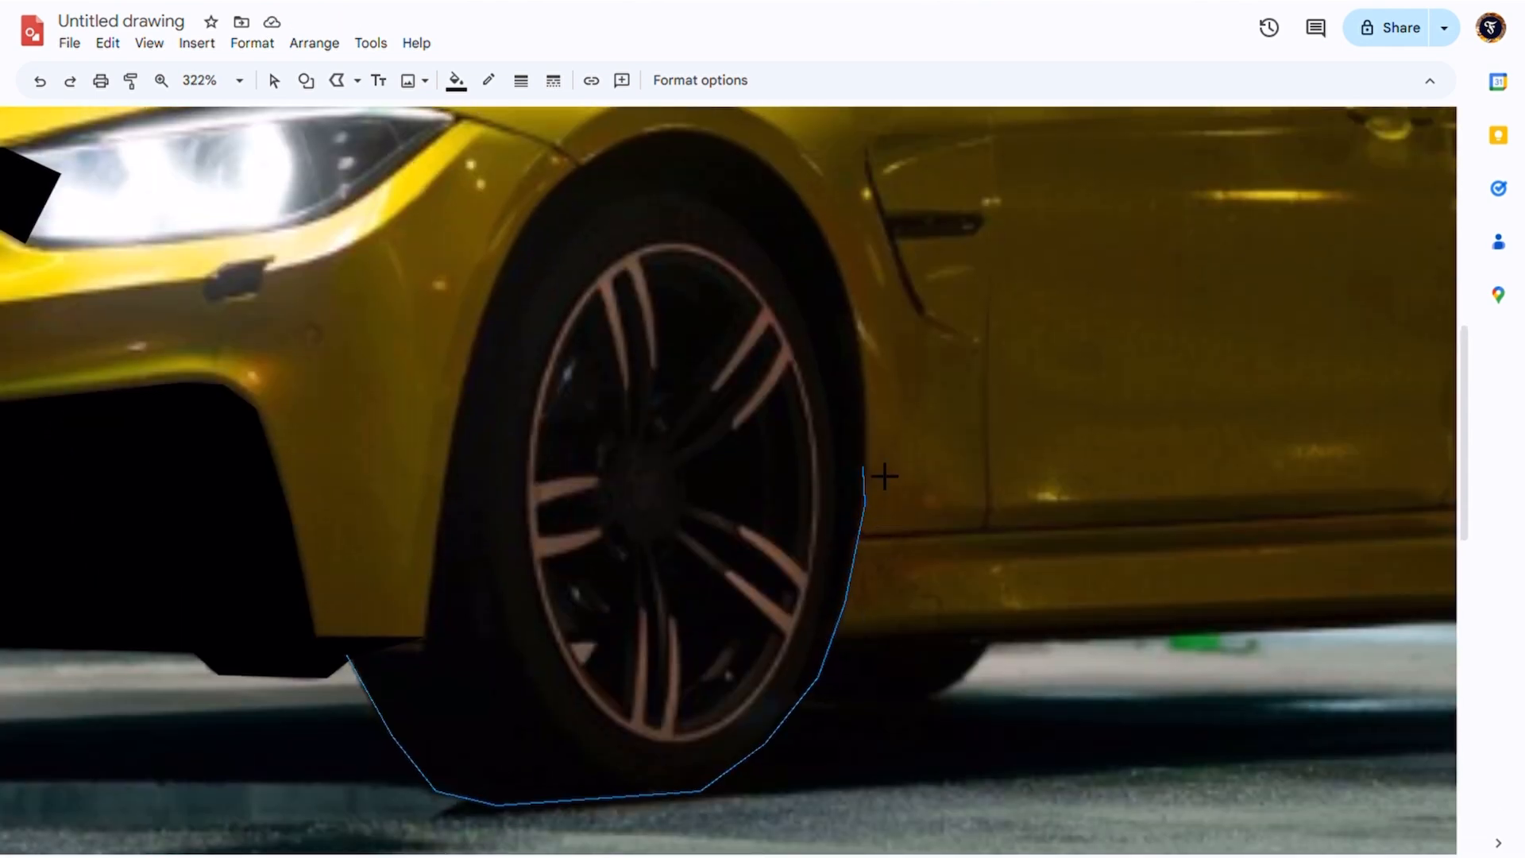
left_click(846, 284)
left_click(752, 151)
left_click(694, 132)
left_click(560, 181)
left_click(499, 266)
left_click(465, 367)
left_click(444, 477)
left_click(423, 636)
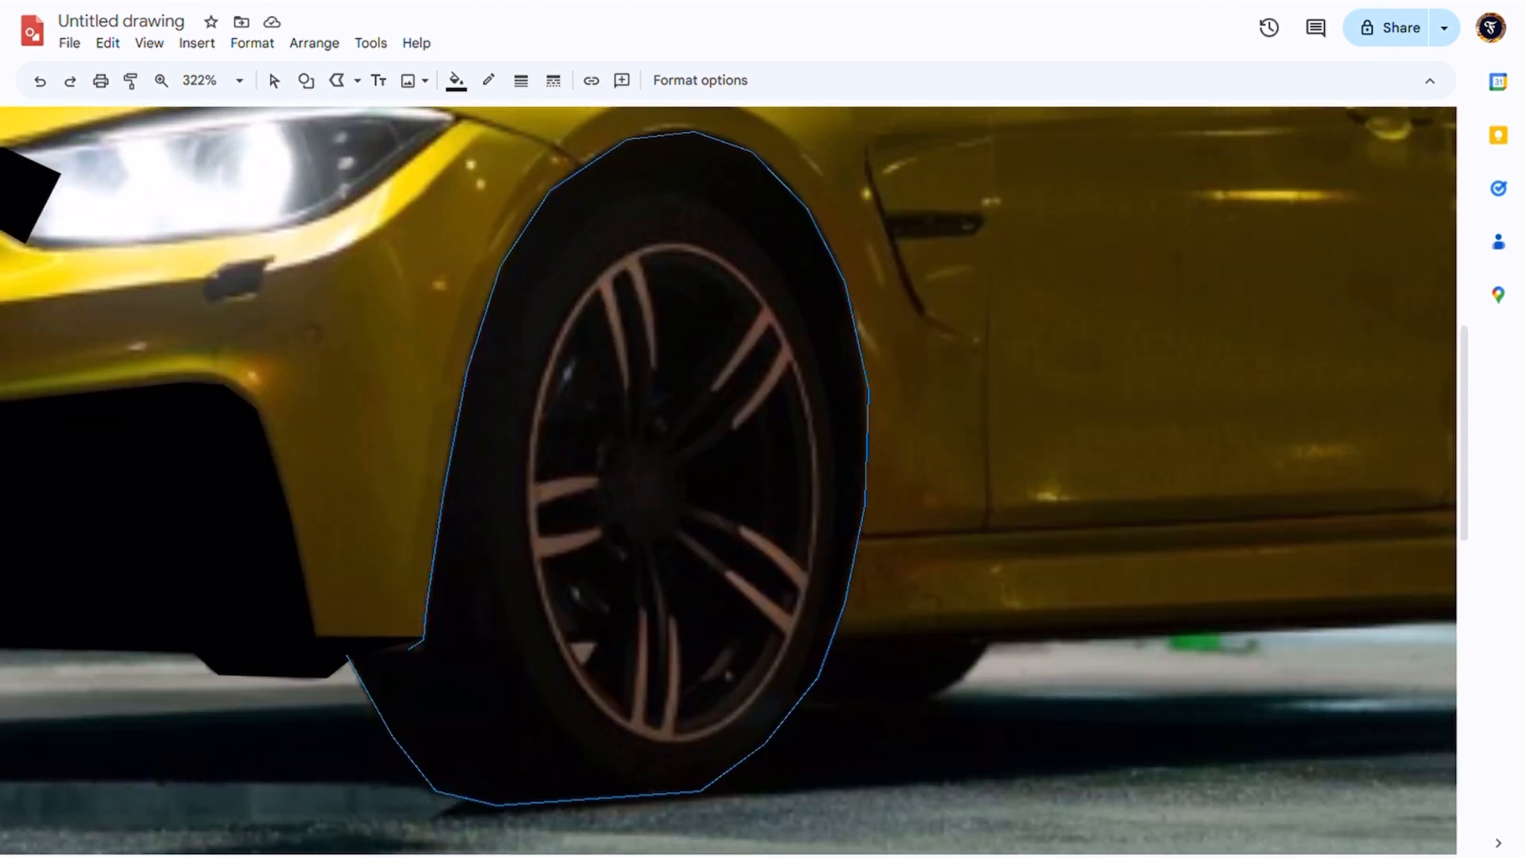
left_click(348, 655)
- Trace a closed polyline over the dark tyre visible under the sill behind the near front wheel
left_click(991, 644)
left_click(800, 649)
left_click(798, 708)
left_click(949, 692)
left_click(991, 644)
- Trace a thin closed polyline along the dark fender vent line behind the front wheel
scroll(985, 636, "down", 3)
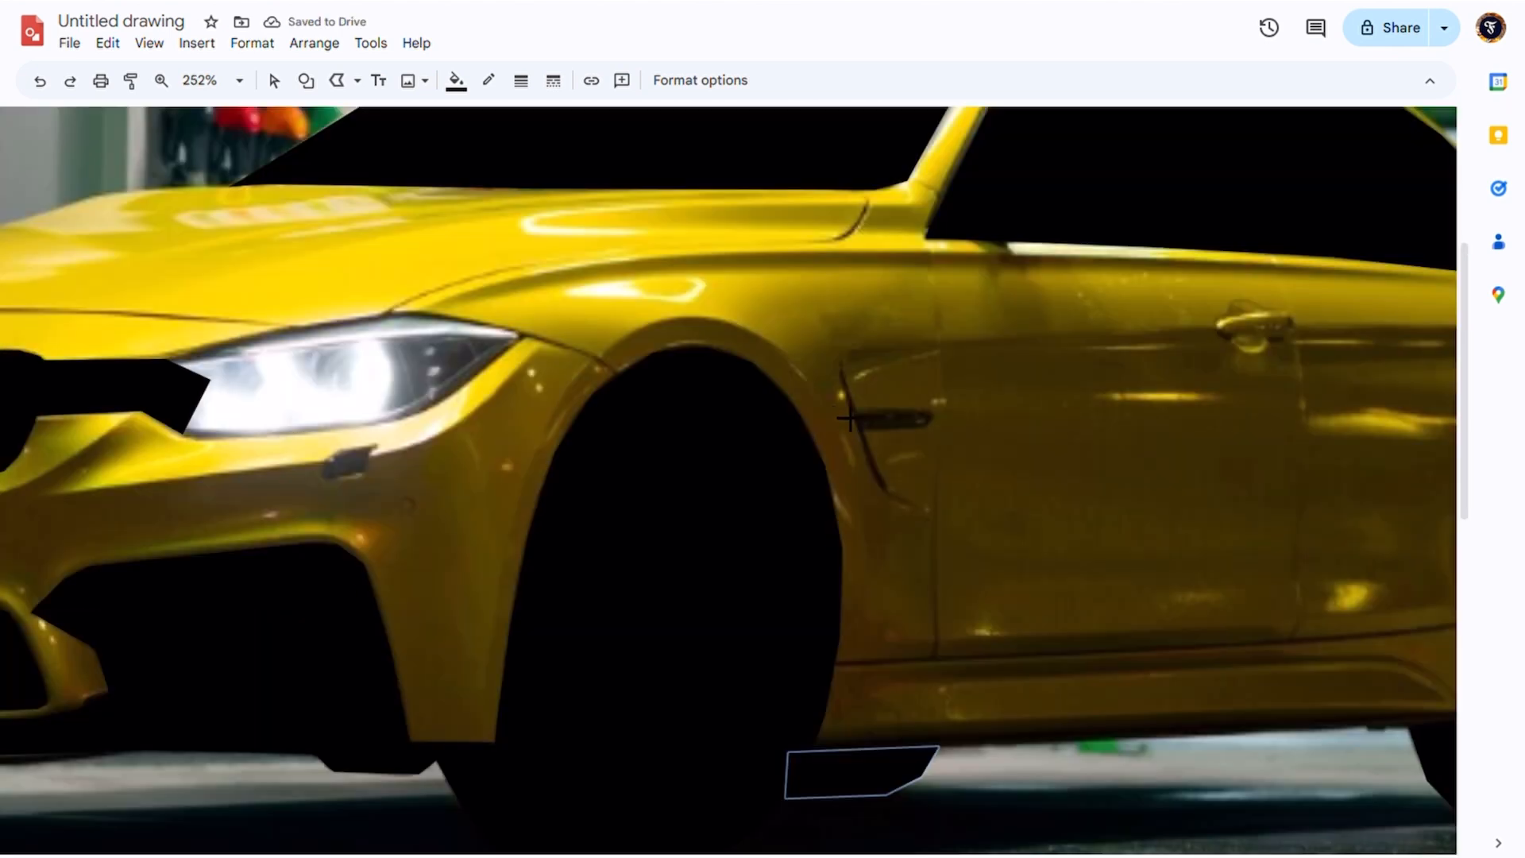
scroll(921, 406, "up", 3)
left_click(837, 349)
left_click(838, 390)
left_click(851, 386)
left_click(847, 339)
left_click(837, 350)
- Trace a closed polyline around the near headlight, overlapping the black strip beside the grille
scroll(810, 424, "down", 3)
scroll(508, 417, "up", 3)
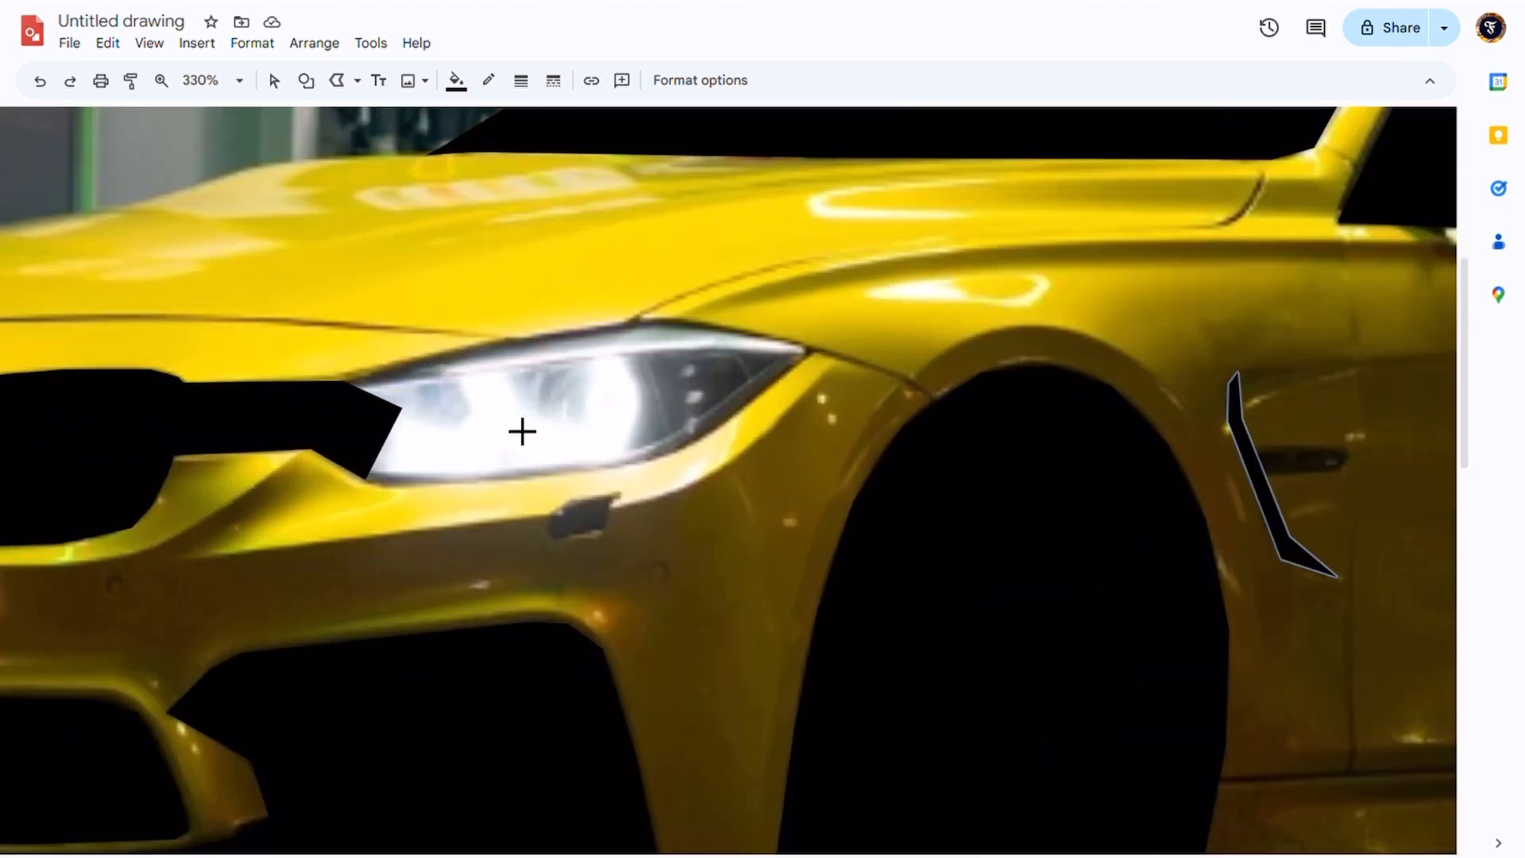
left_click(411, 449)
left_click(641, 395)
left_click(743, 385)
left_click(899, 411)
left_click(778, 512)
left_click(577, 550)
left_click(463, 549)
left_click(423, 530)
left_click(393, 486)
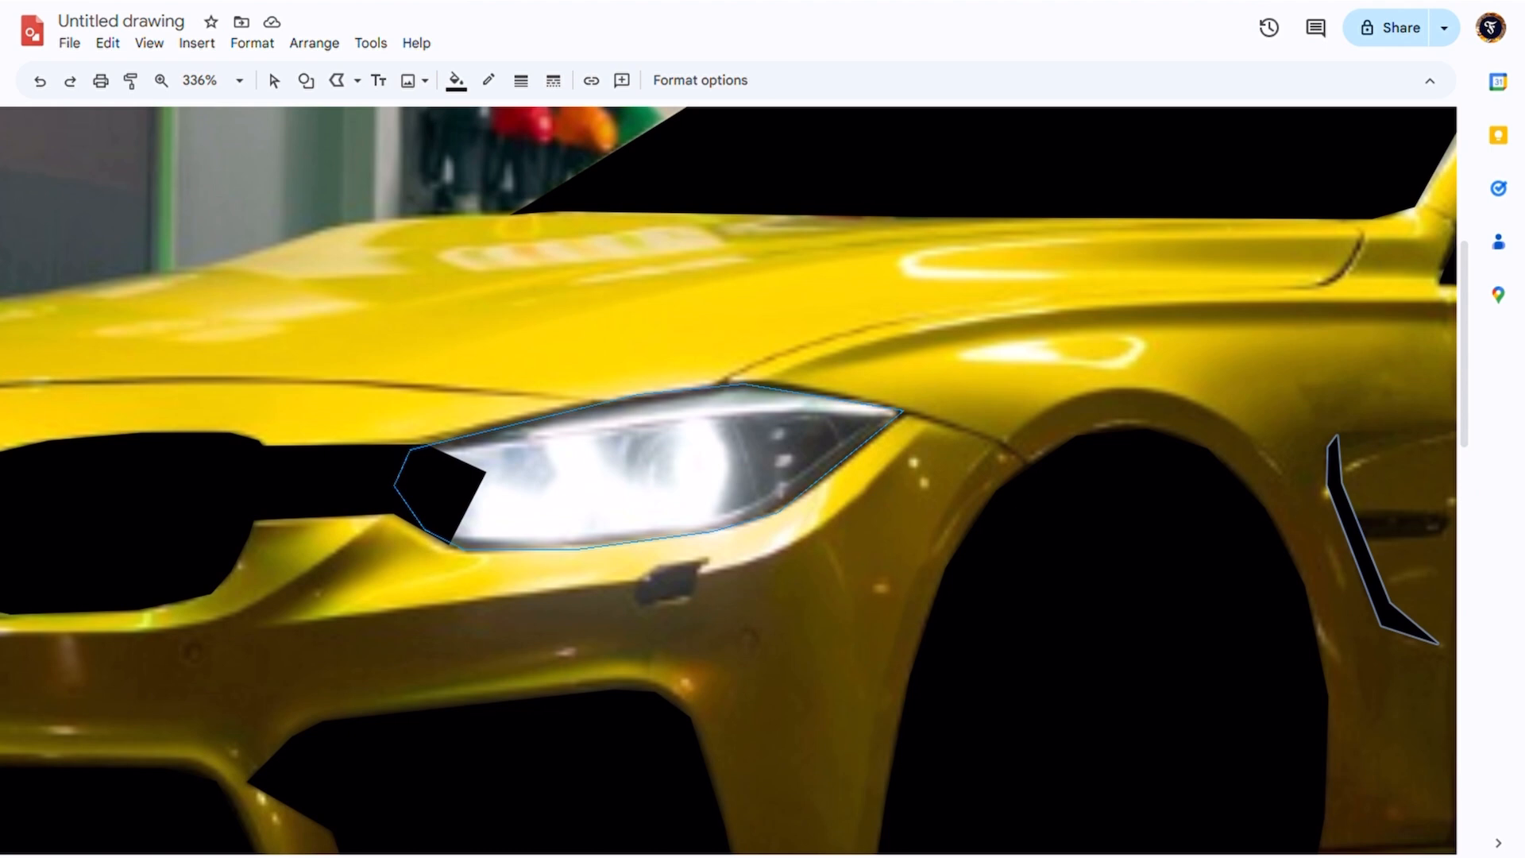
left_click(411, 450)
- Trace a closed polyline around the far headlight next to the smaller kidney grille
scroll(410, 450, "left", 7)
left_click(241, 554)
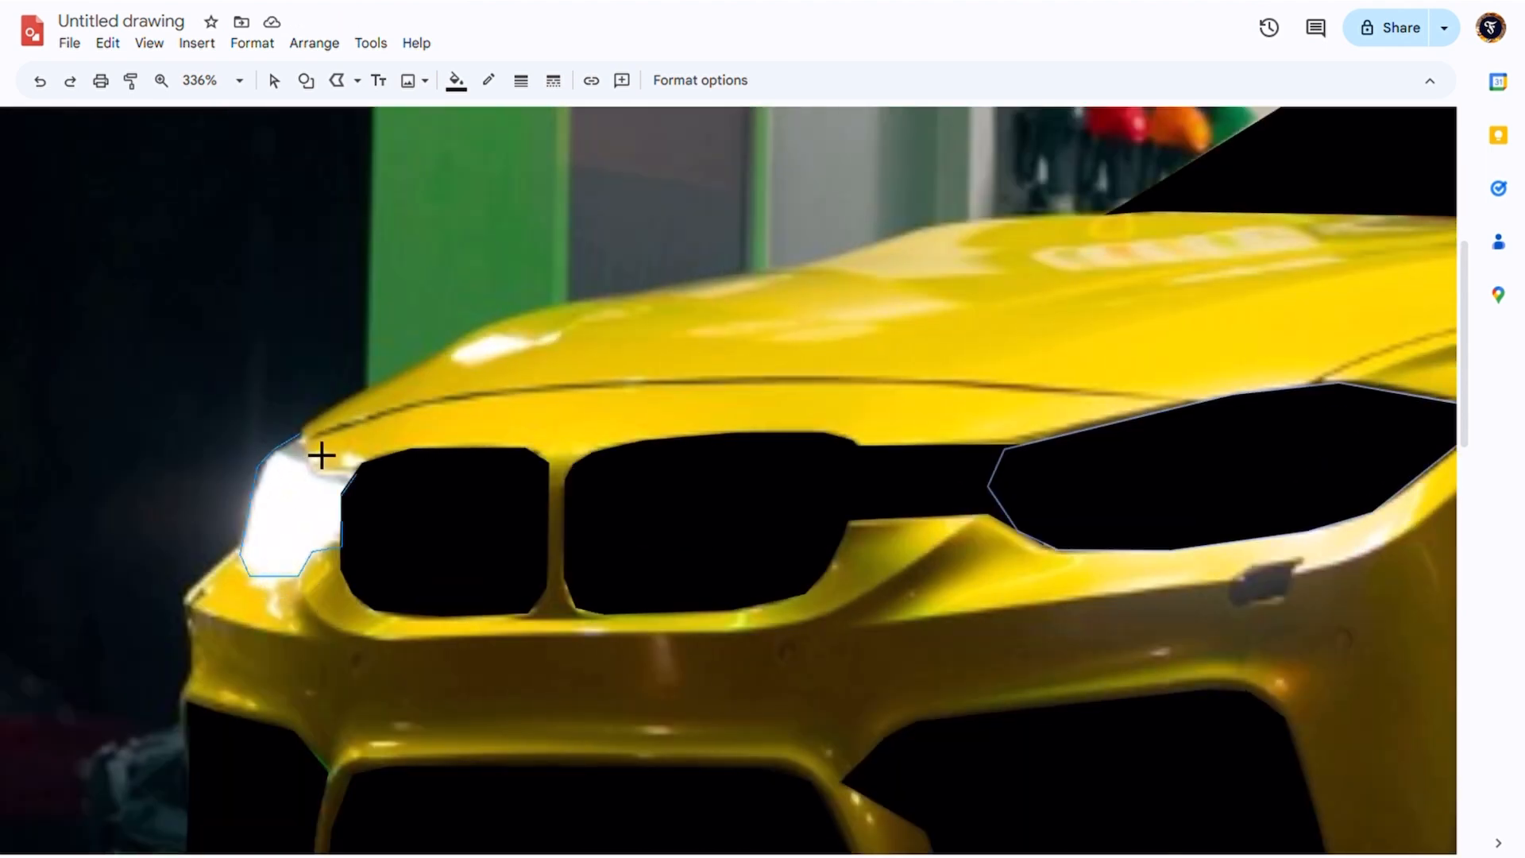
left_click(303, 435)
left_click(341, 495)
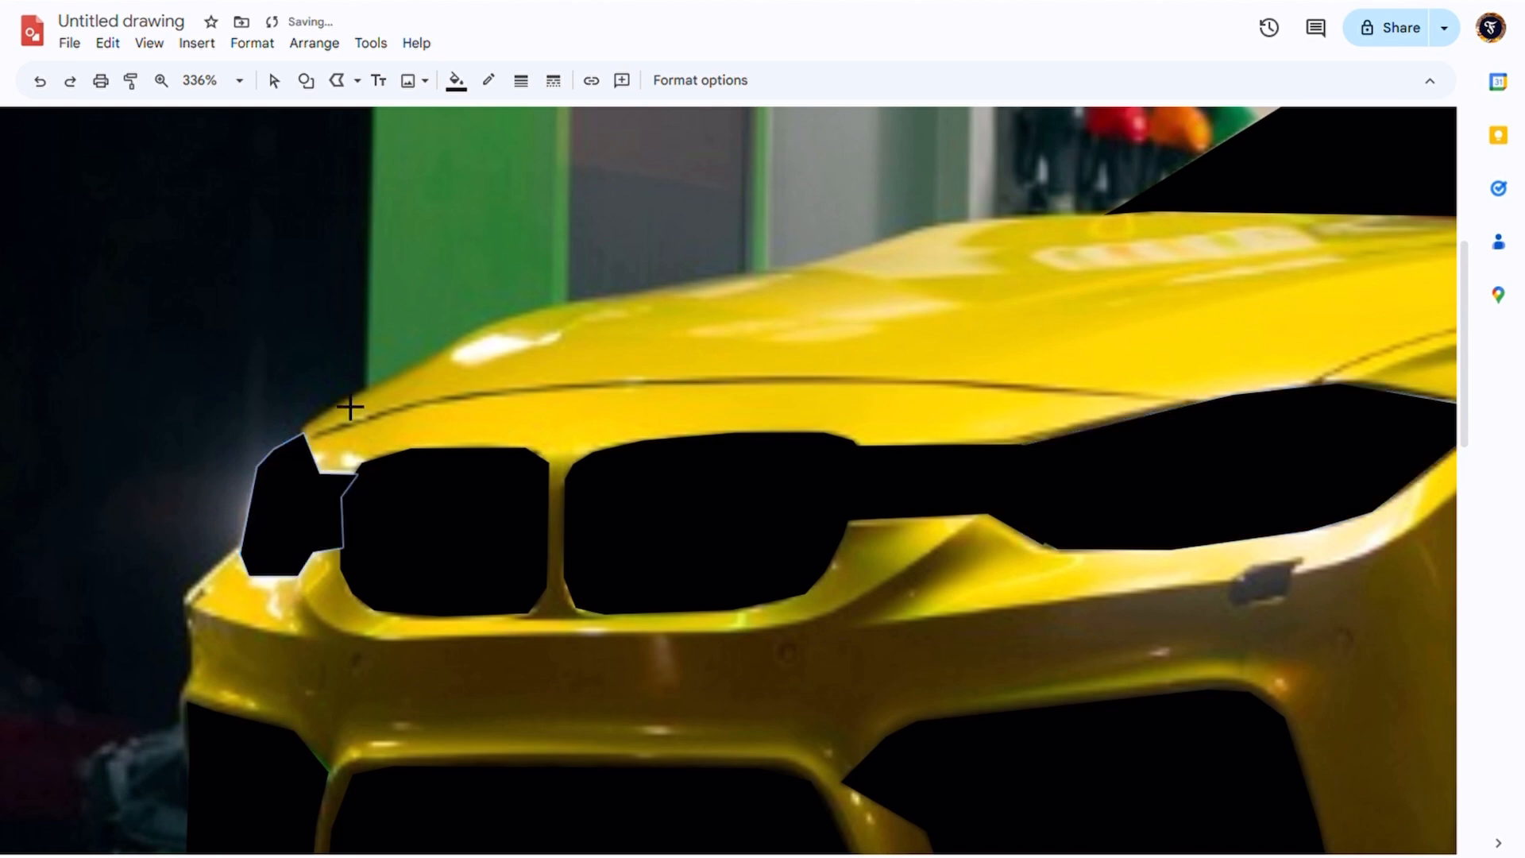
- Select both headlight shapes together and fill them with white
left_click(283, 92)
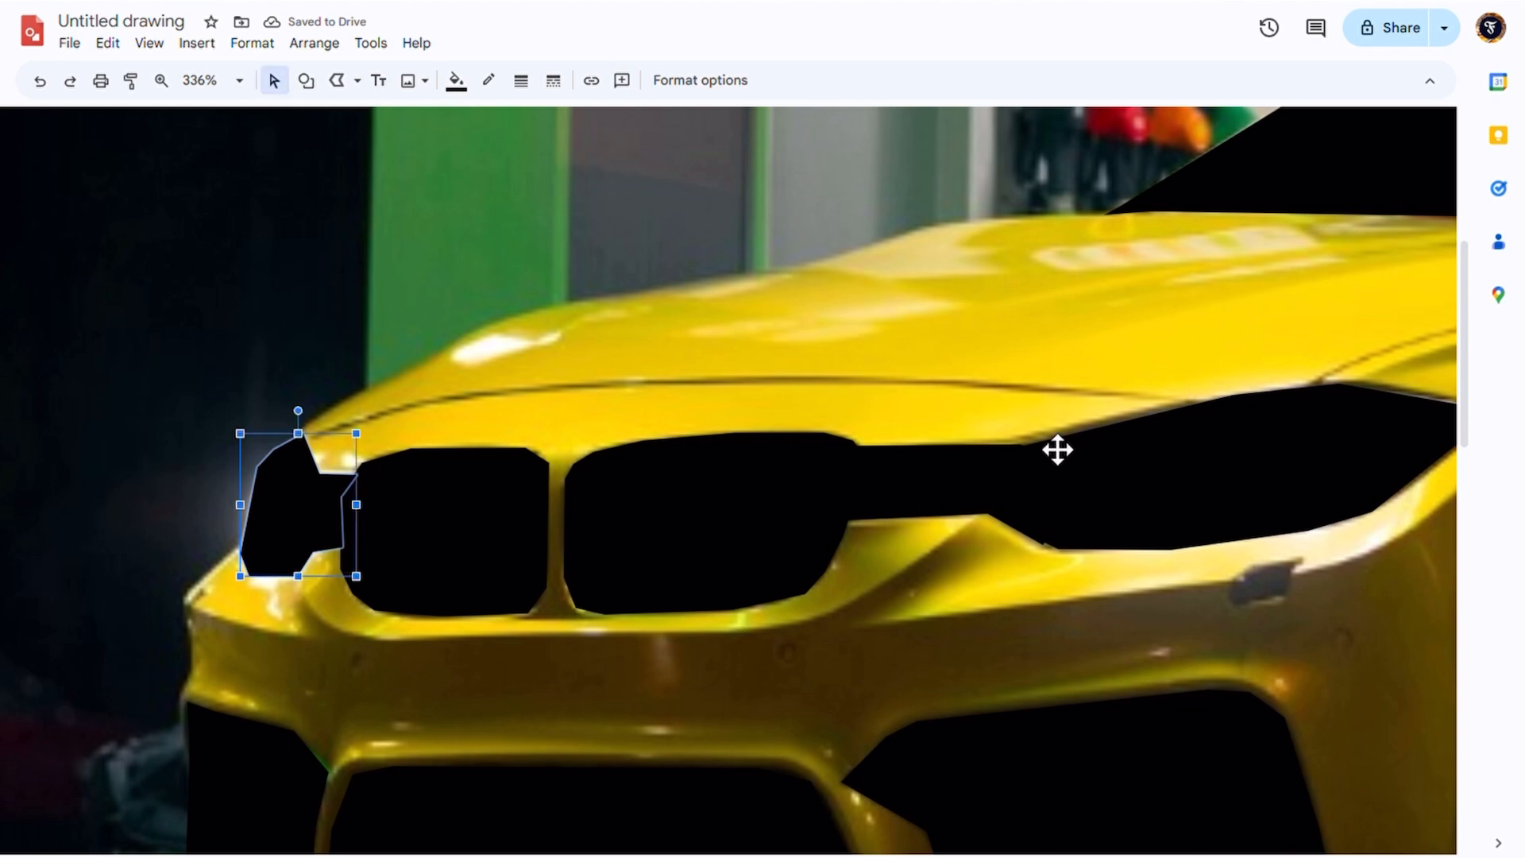
left_click(1148, 502, "shift")
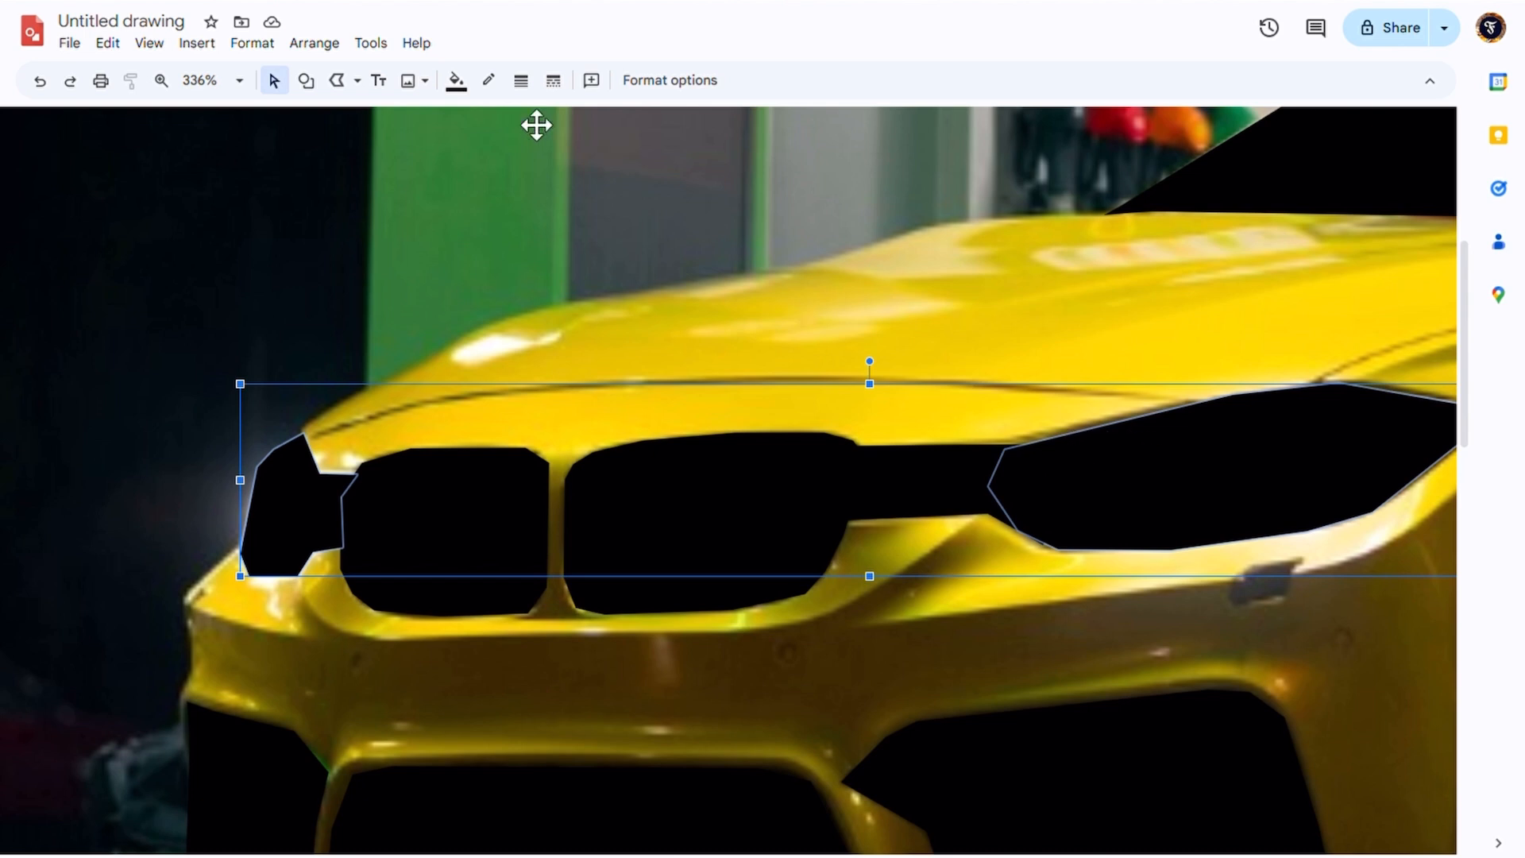
left_click(456, 81)
left_click(651, 215)
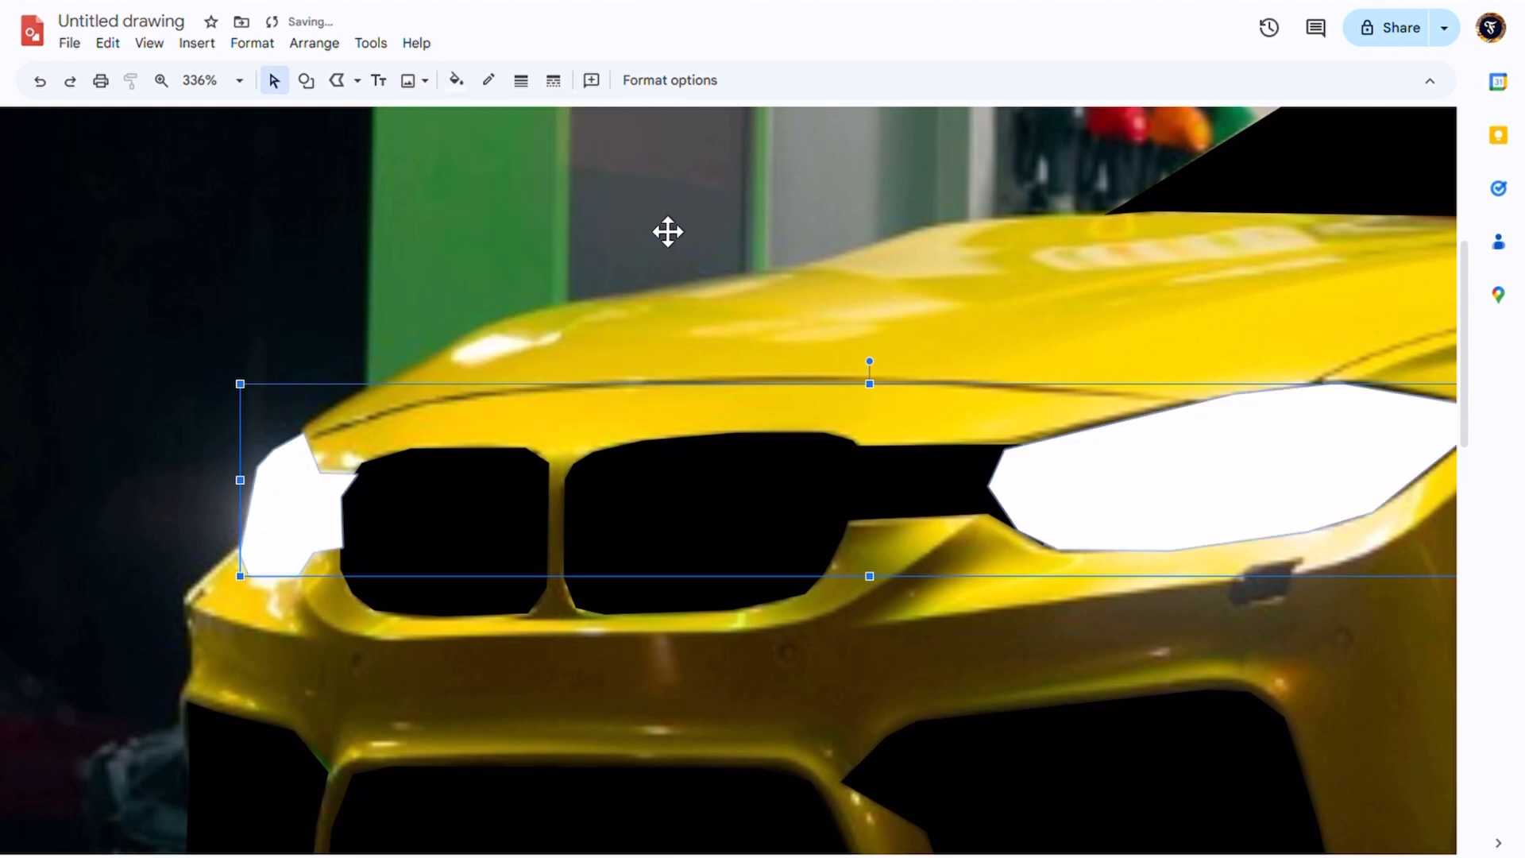
scroll(708, 313, "down", 3)
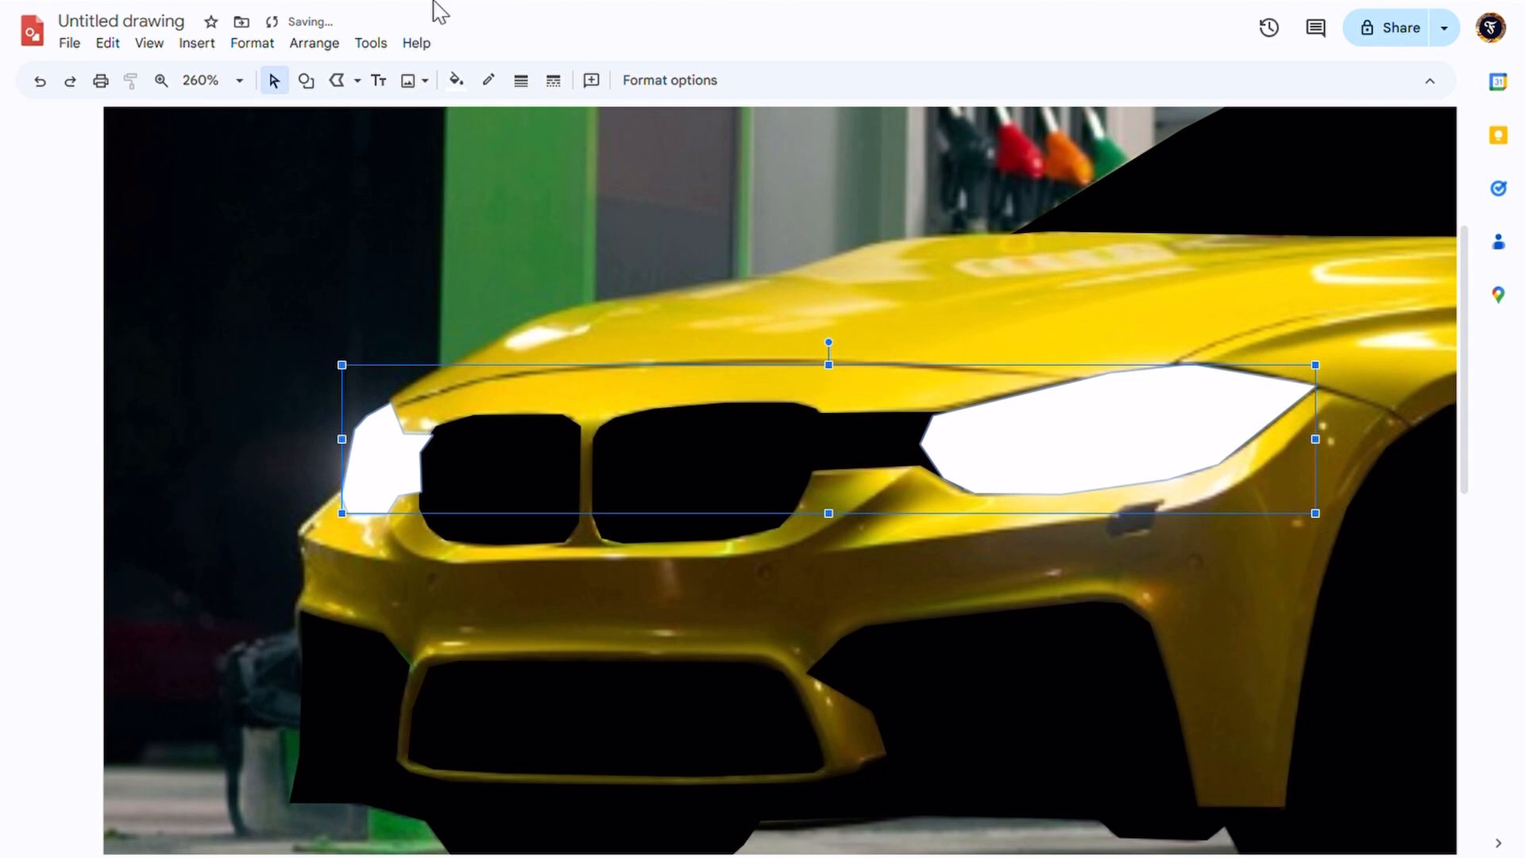
scroll(733, 316, "down", 5)
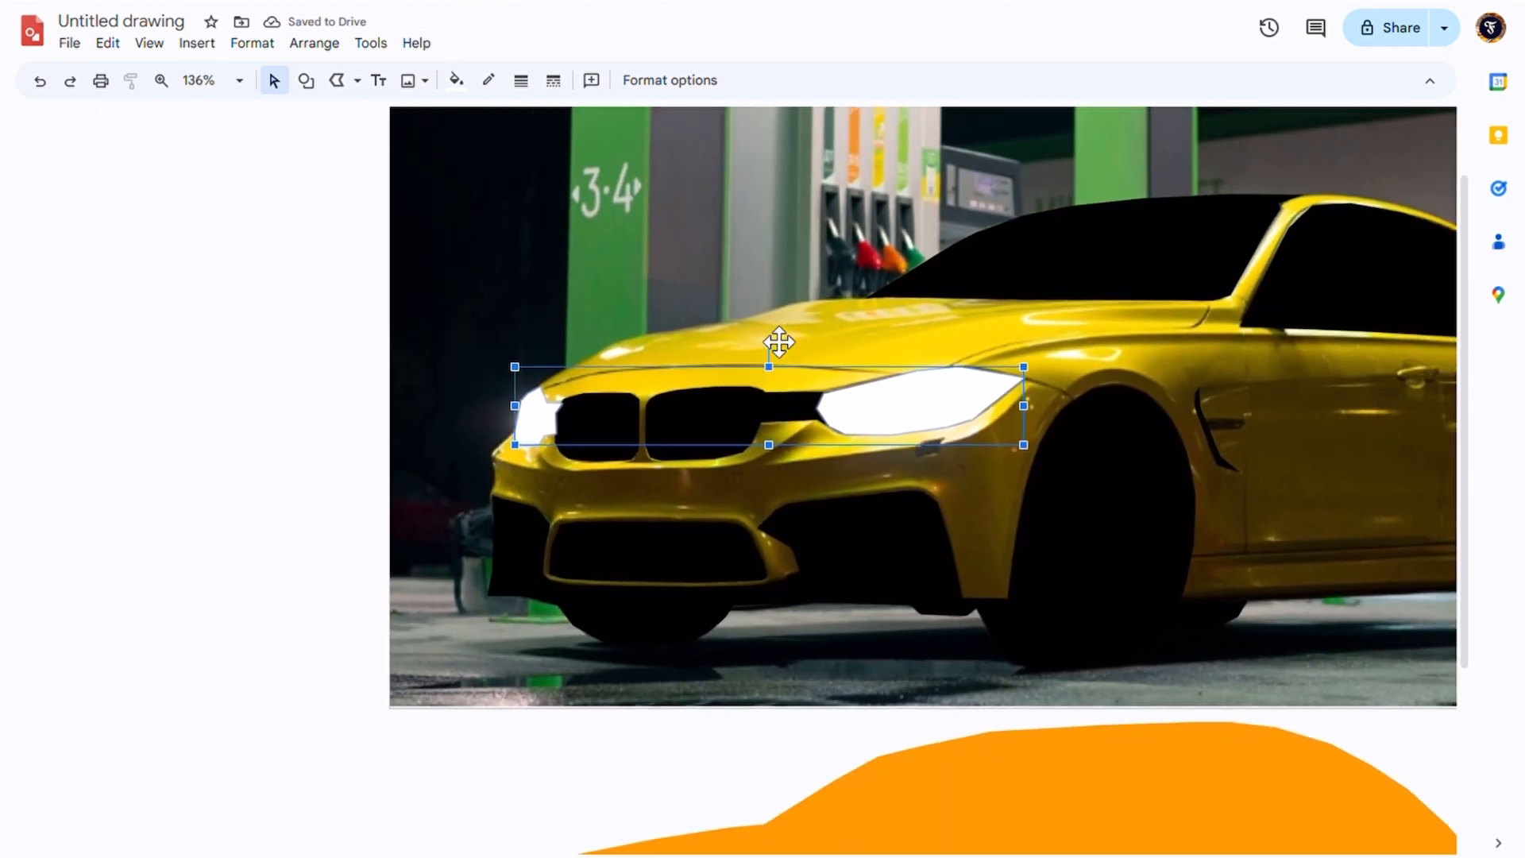
- Place the orange body silhouette over the car photo behind the traced details, and move the photo below the canvas
scroll(778, 341, "down", 3)
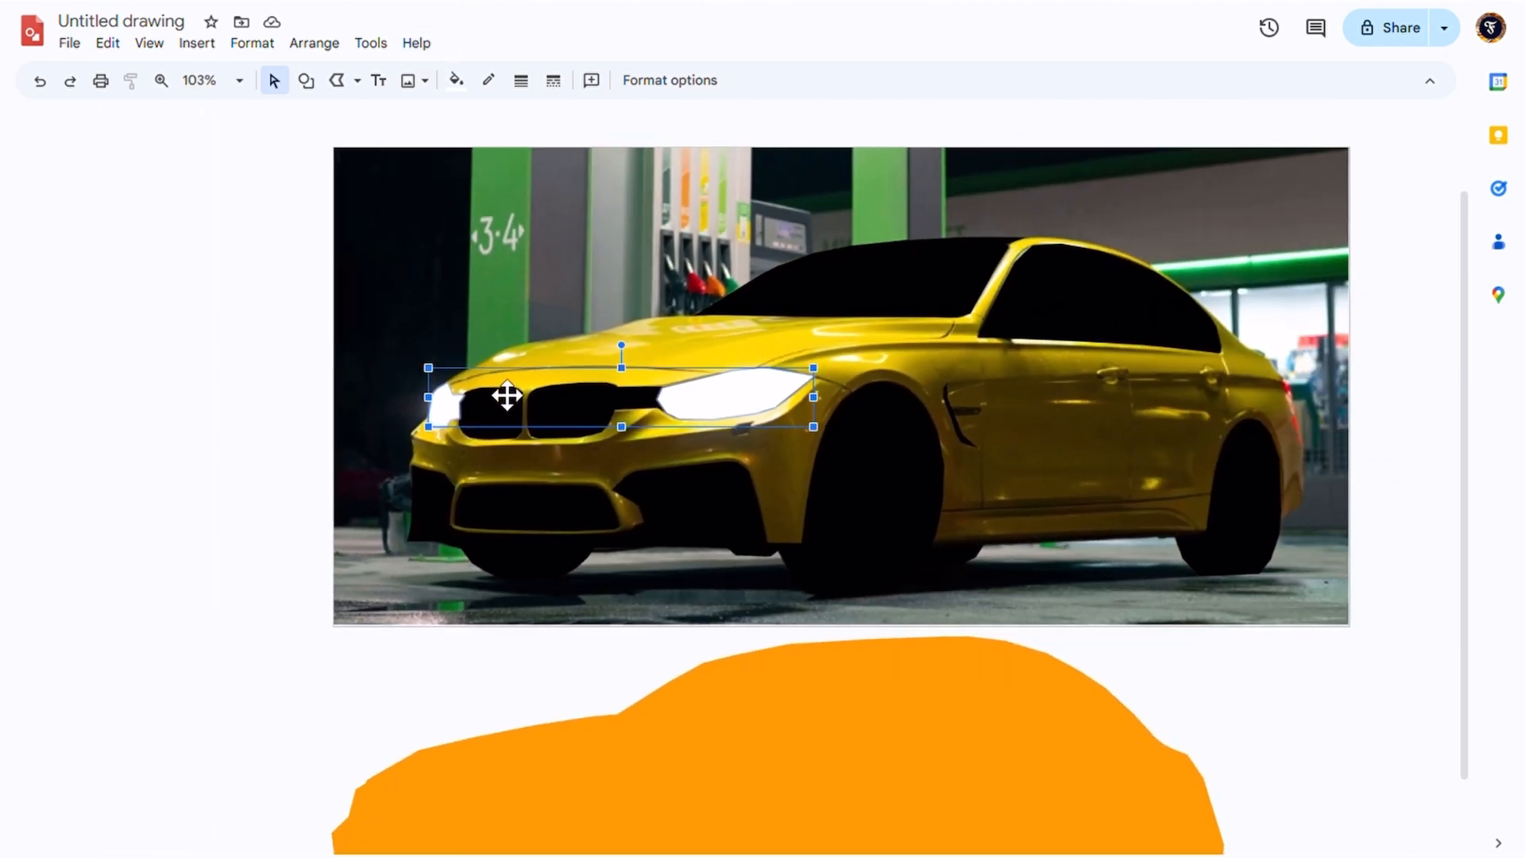
left_click(266, 211)
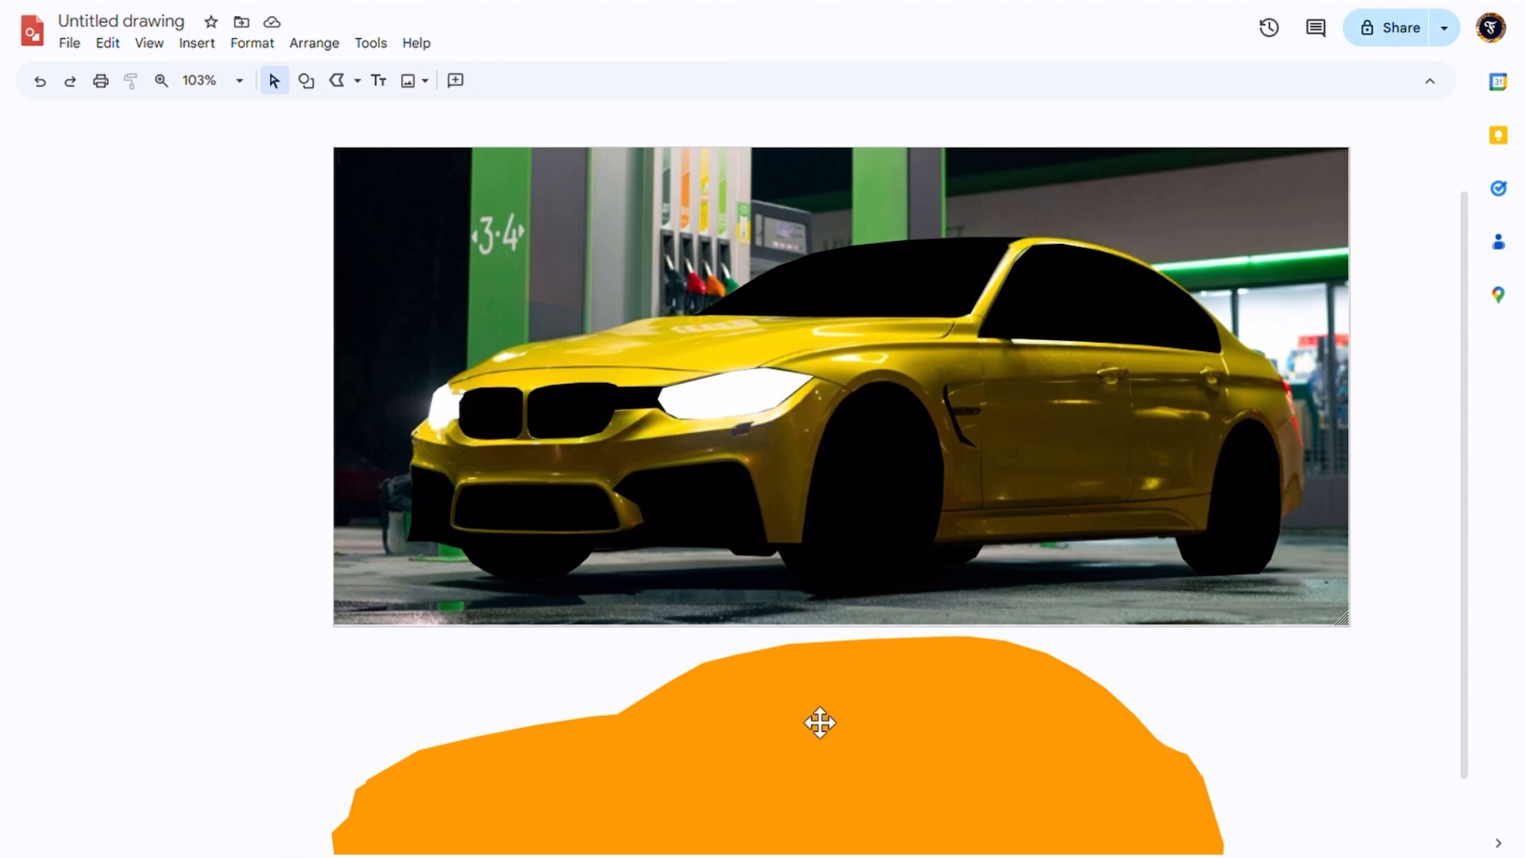
left_click(839, 737)
left_click_drag(822, 718, 898, 326)
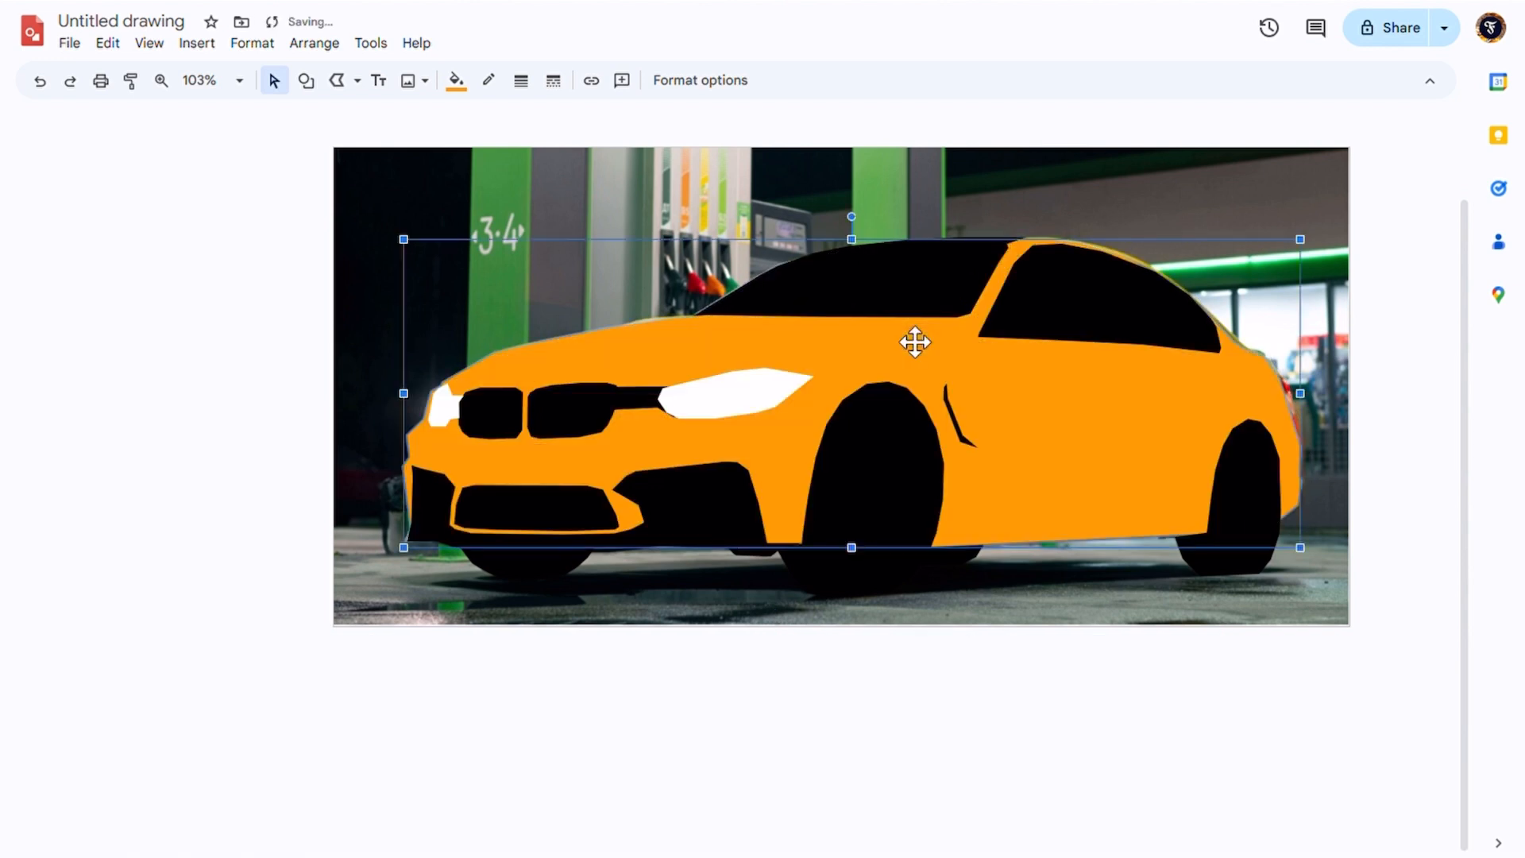
left_click(910, 728)
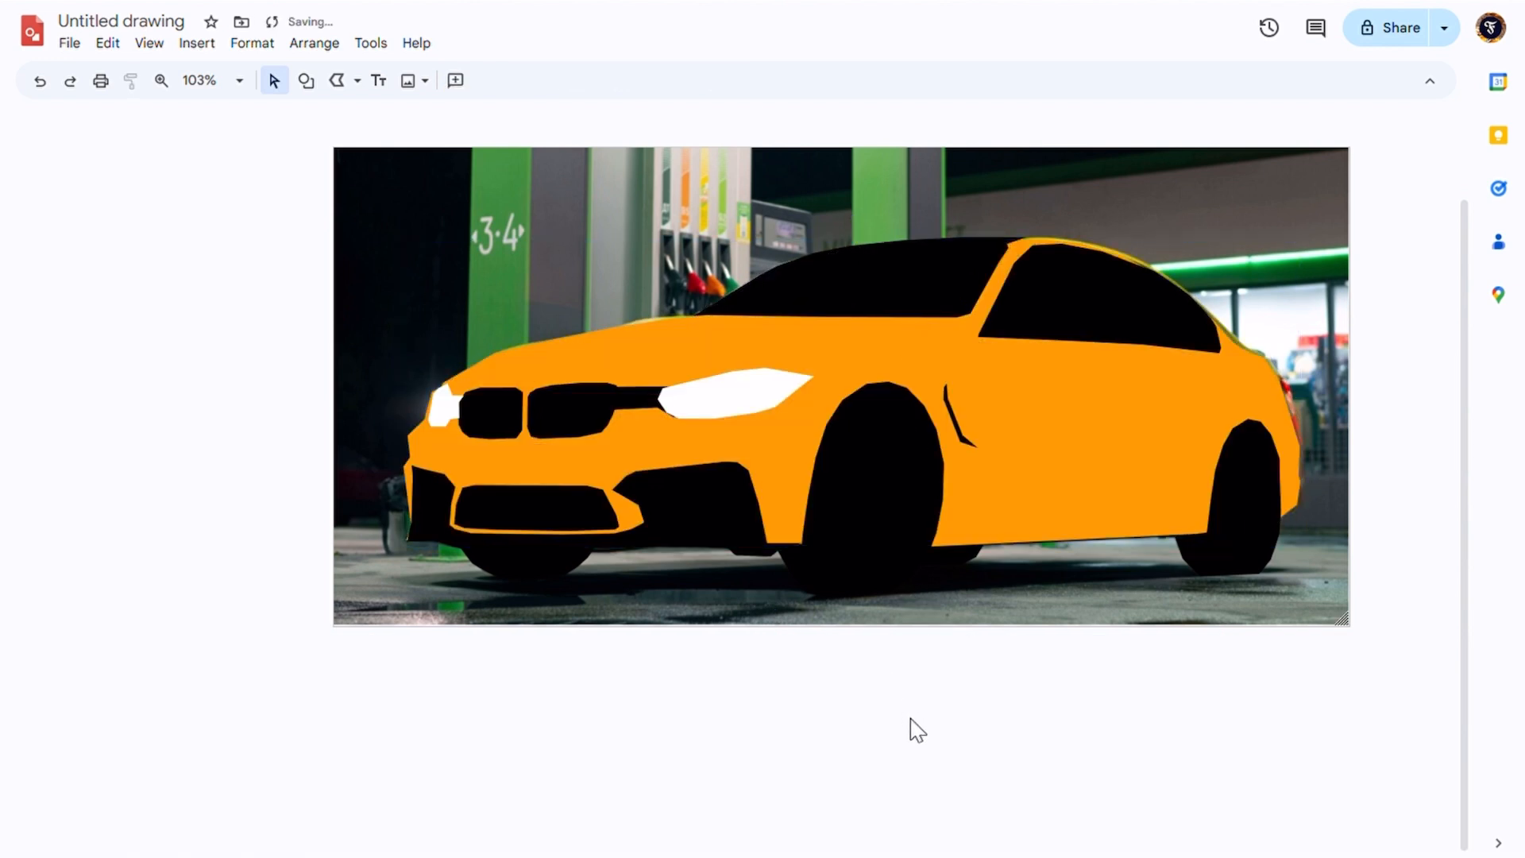
left_click(1115, 621)
left_click_drag(1276, 194, 1262, 690)
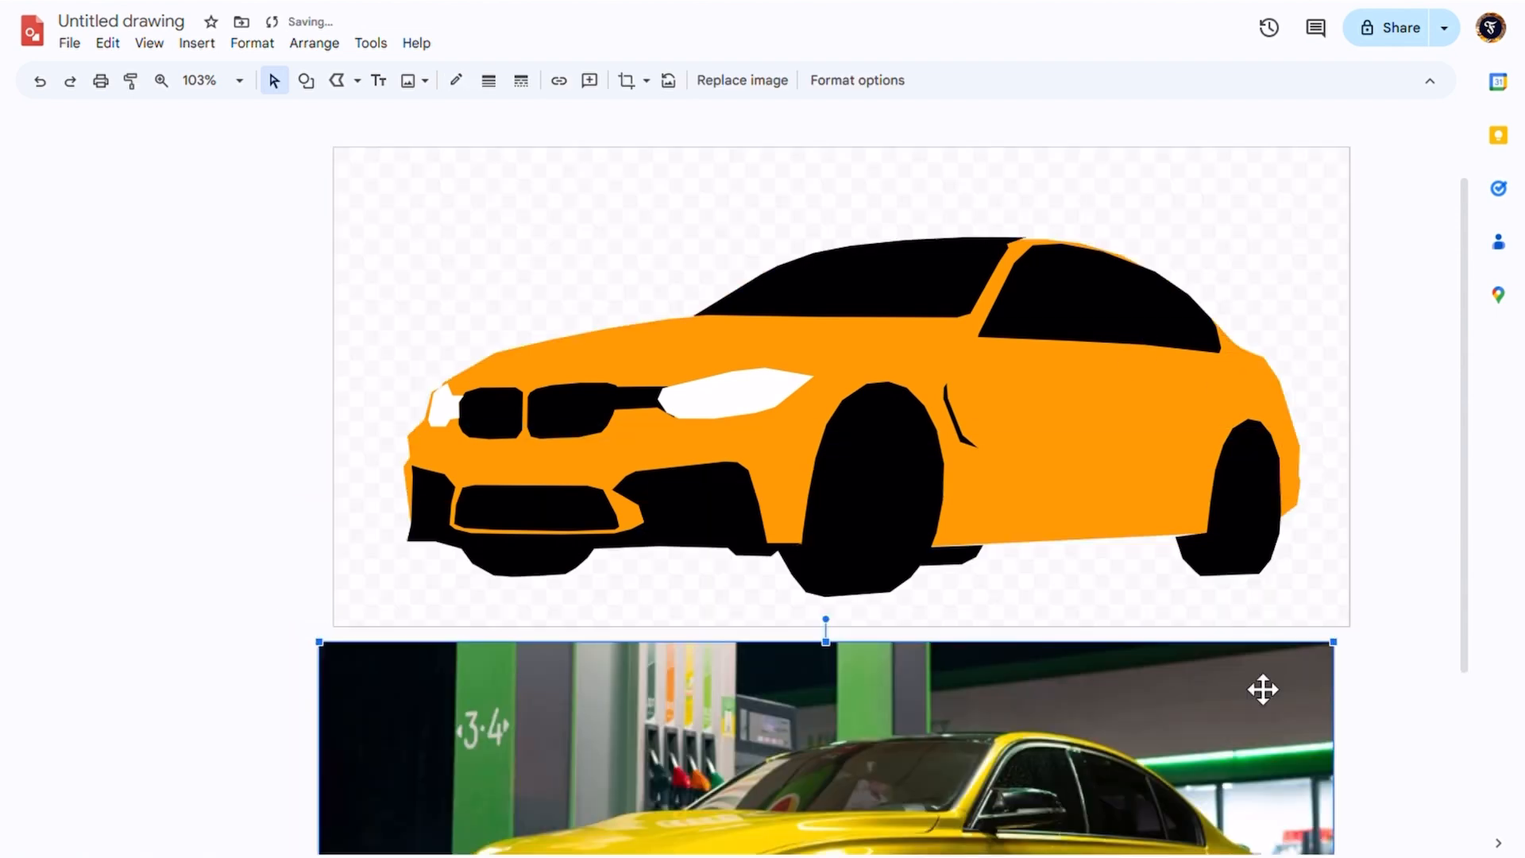
- Adjust the rear wheel shape's inner corner point so it meets the lower edge of the orange body
scroll(967, 214, "up", 5)
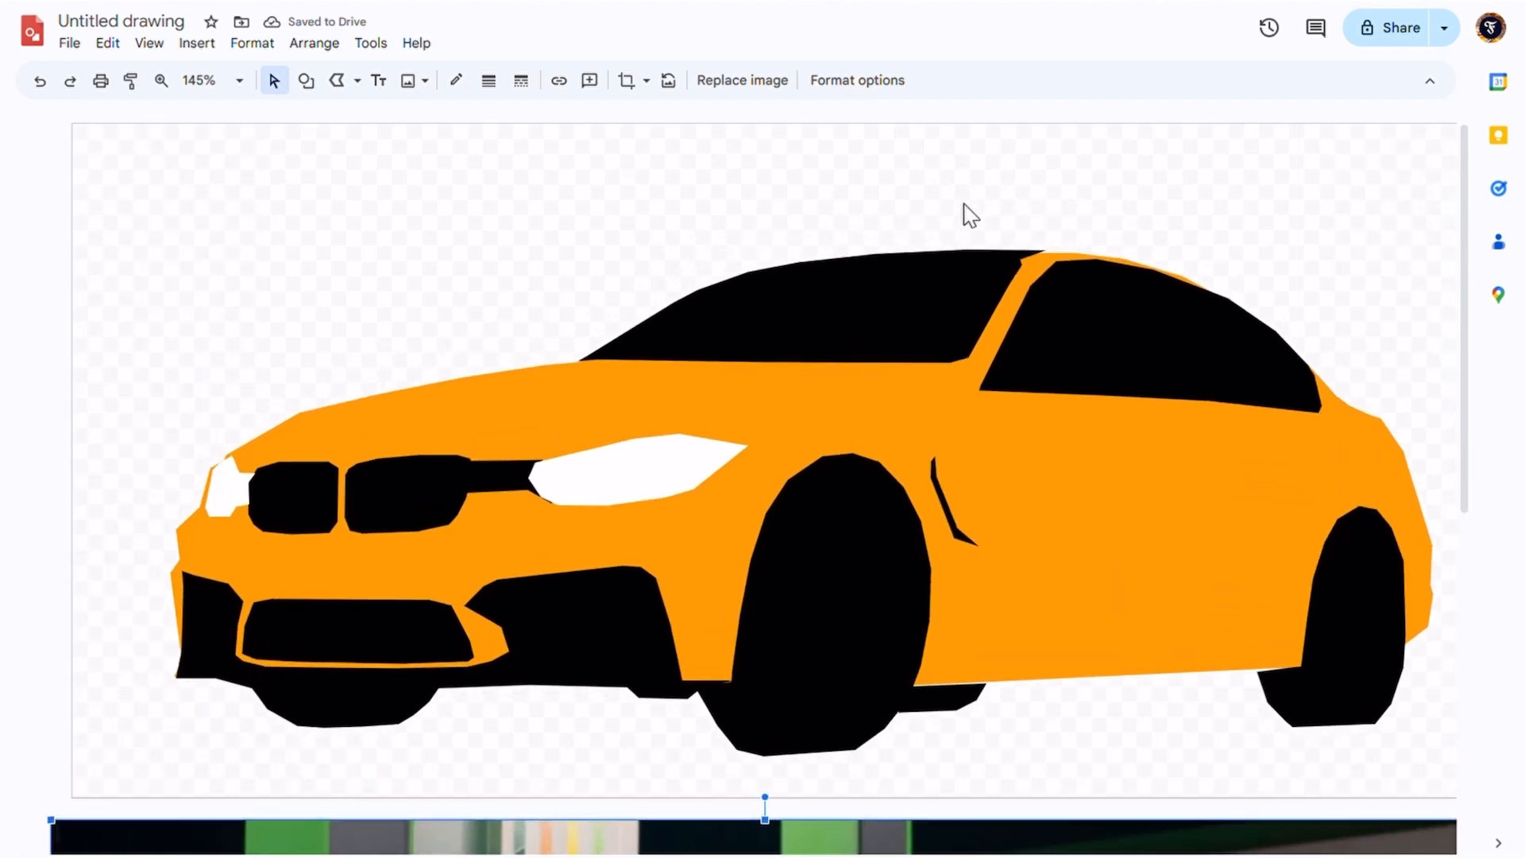
scroll(902, 578, "right", 2)
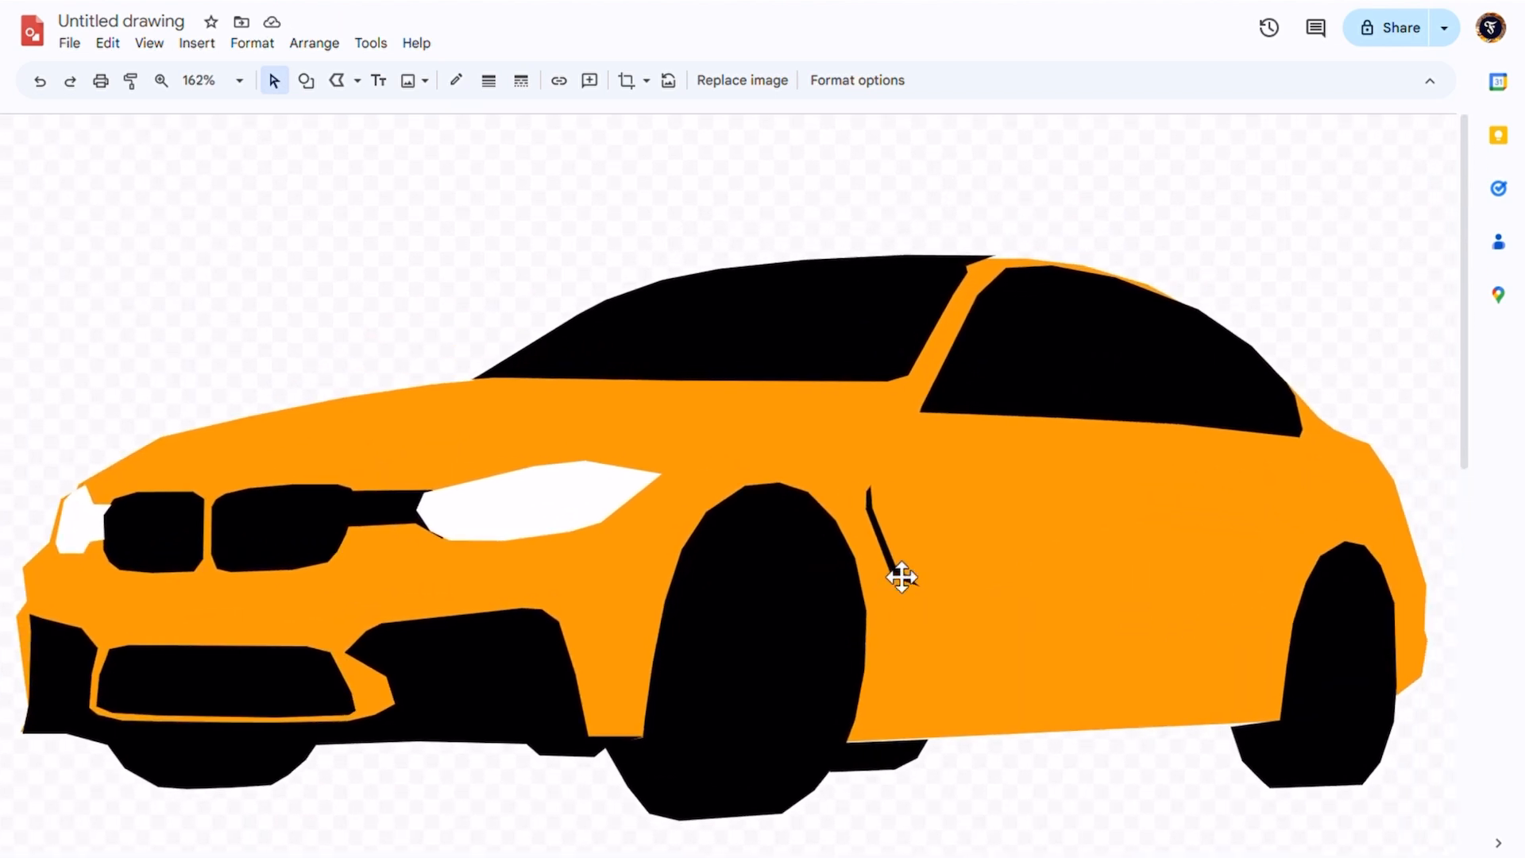
scroll(1260, 740, "up", 2)
scroll(1279, 725, "down", 2)
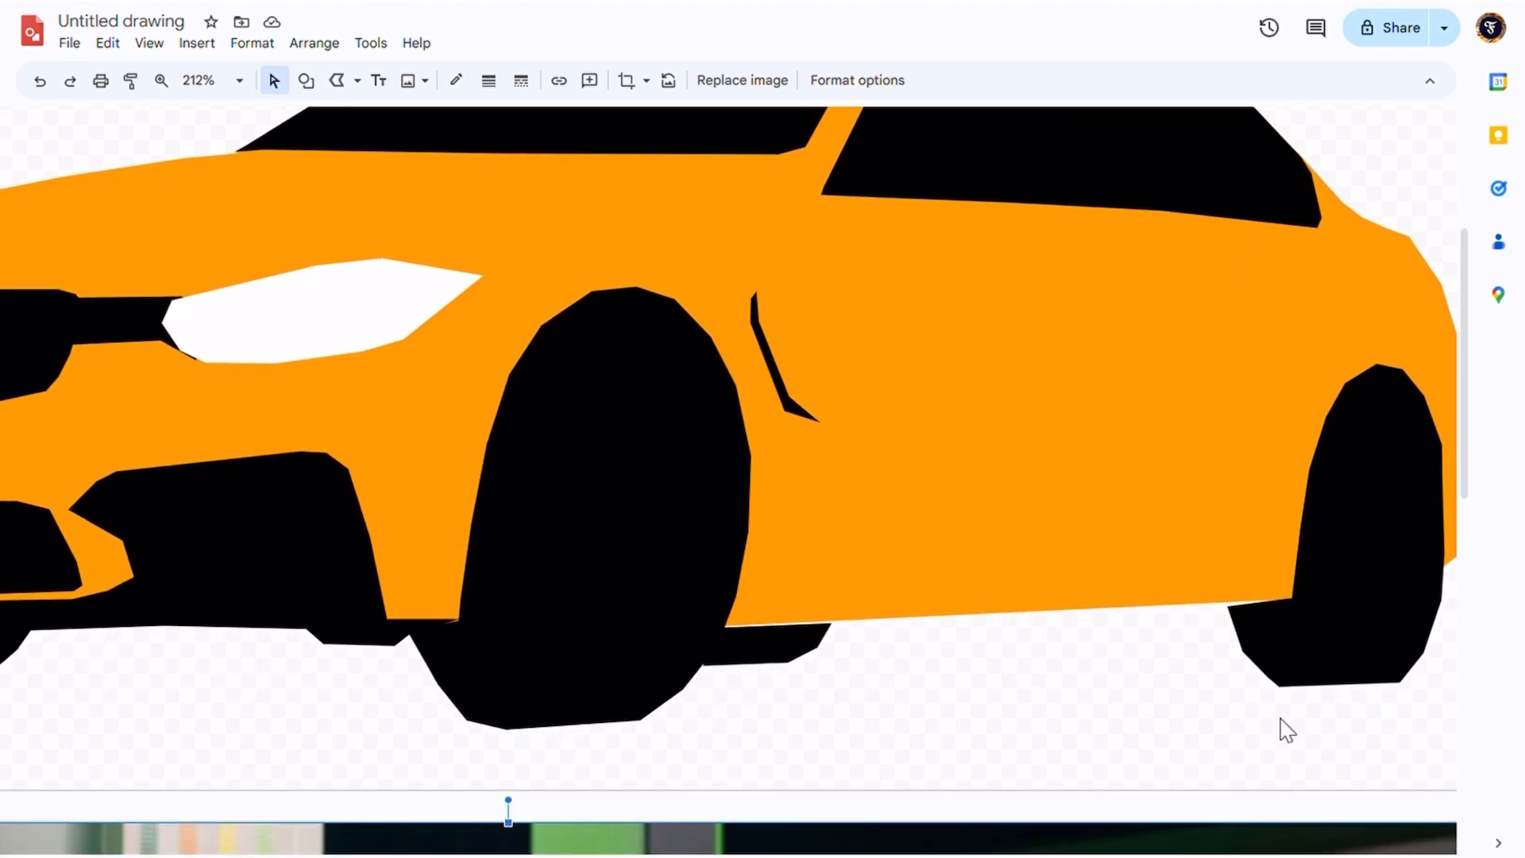
scroll(1348, 675, "up", 3)
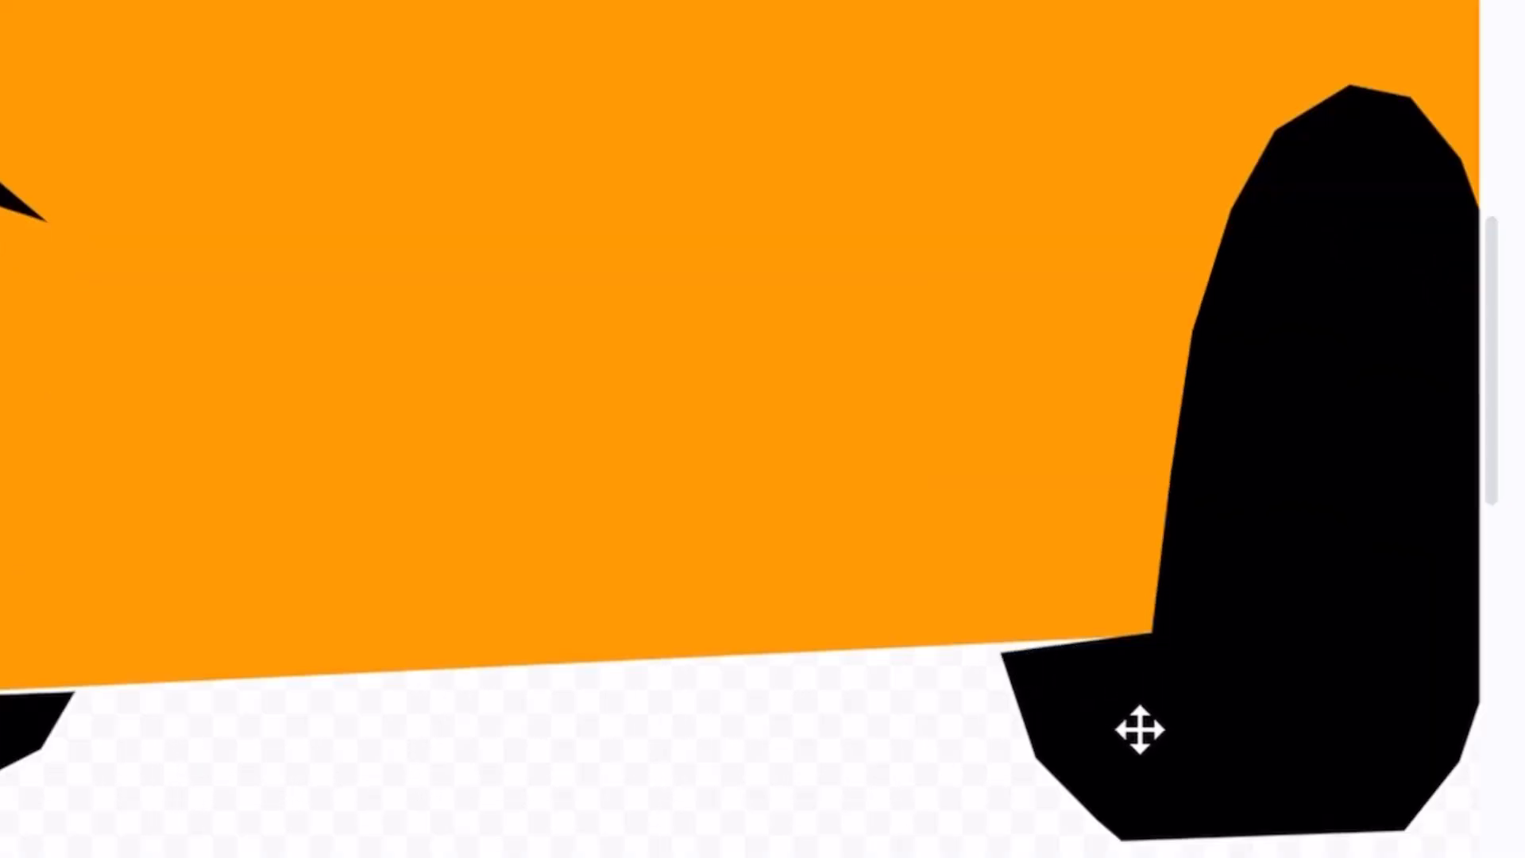
double_click(1116, 722)
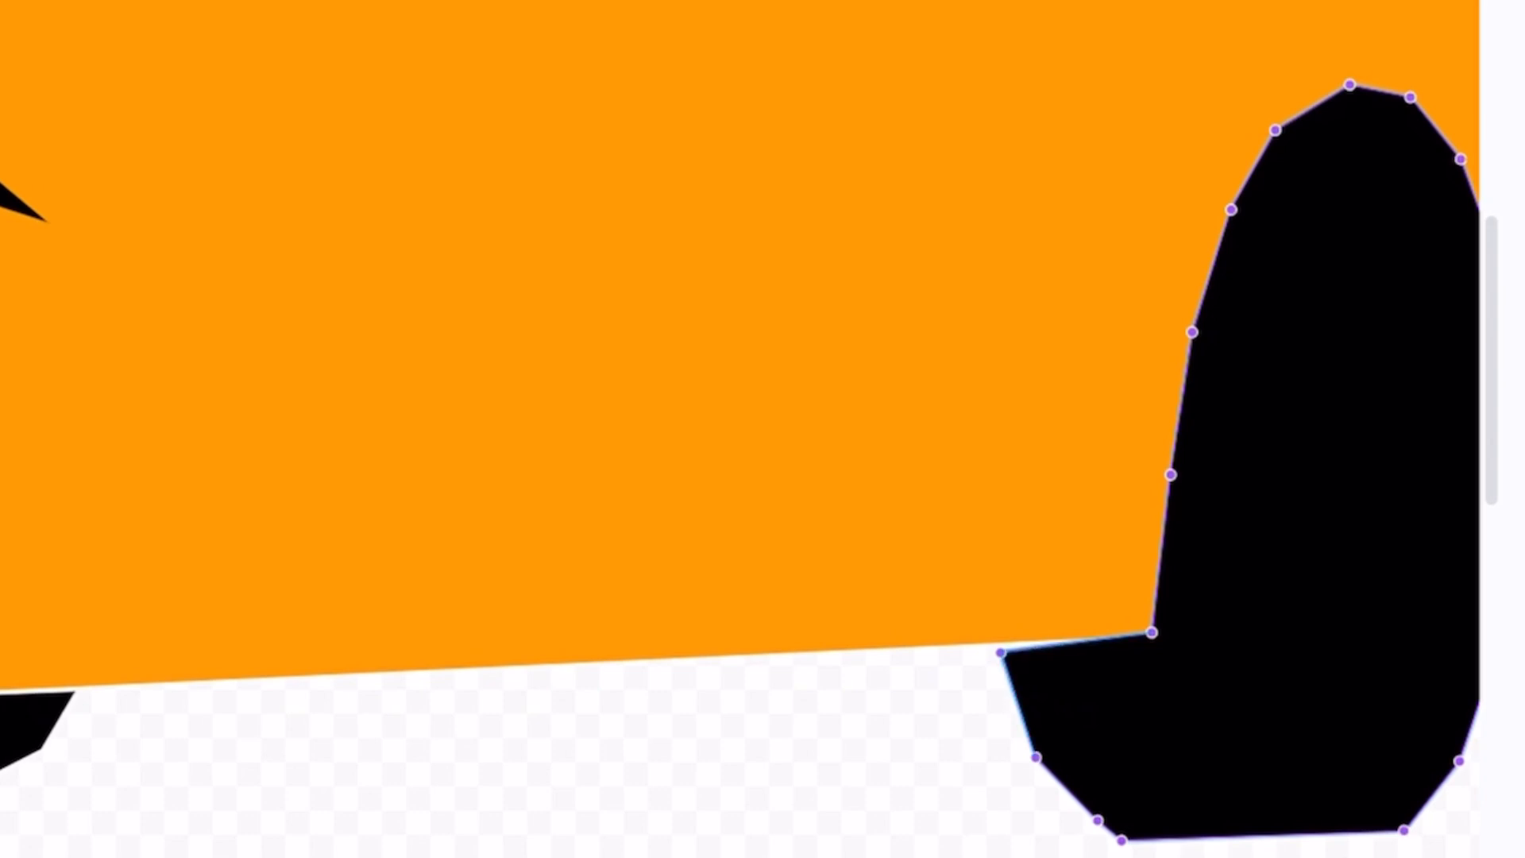
left_click_drag(1000, 652, 1003, 646)
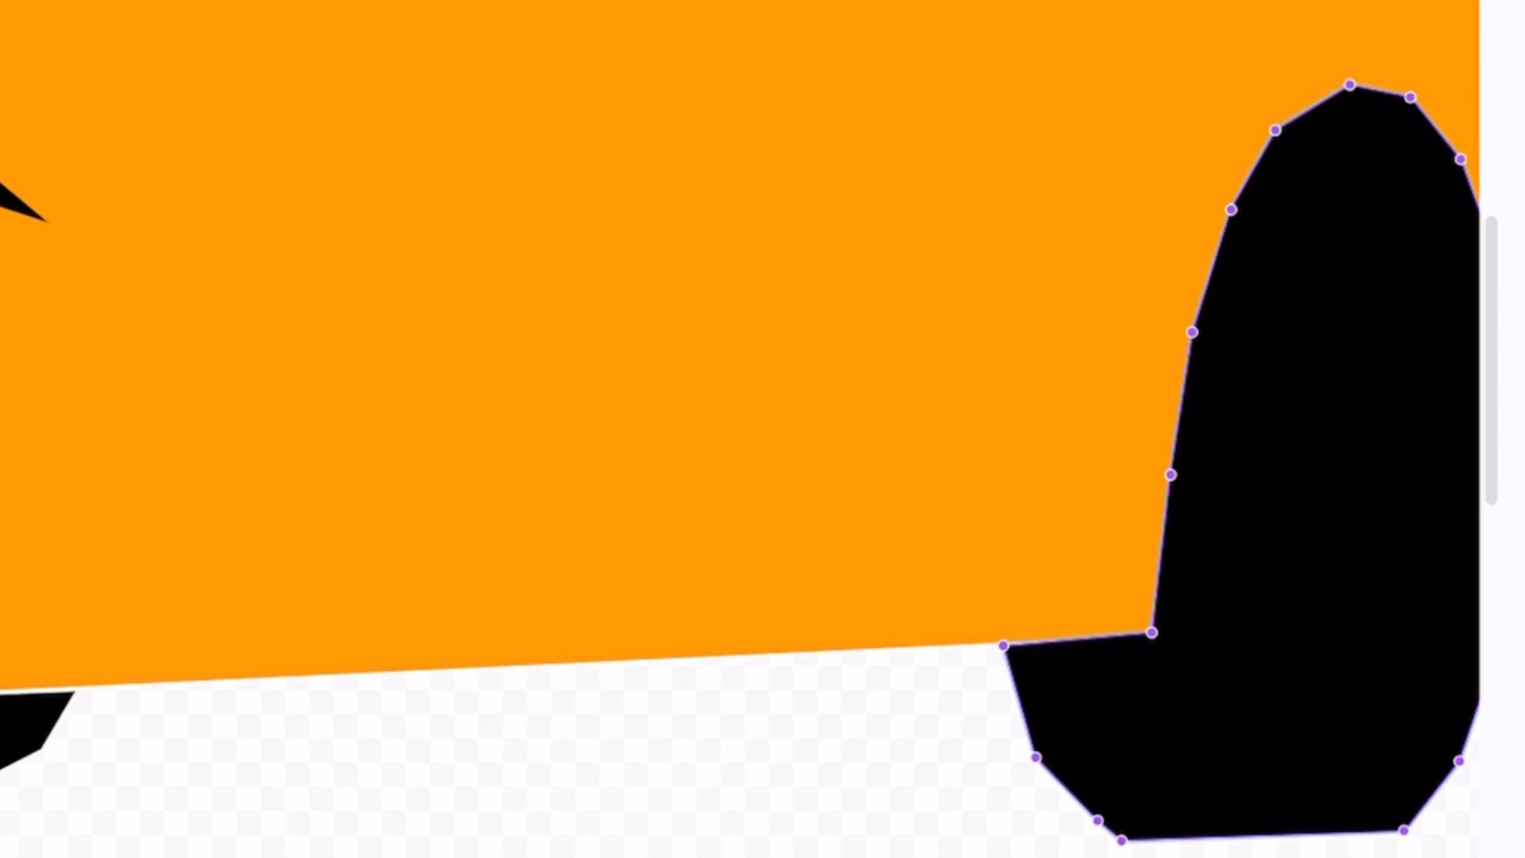
key("Escape")
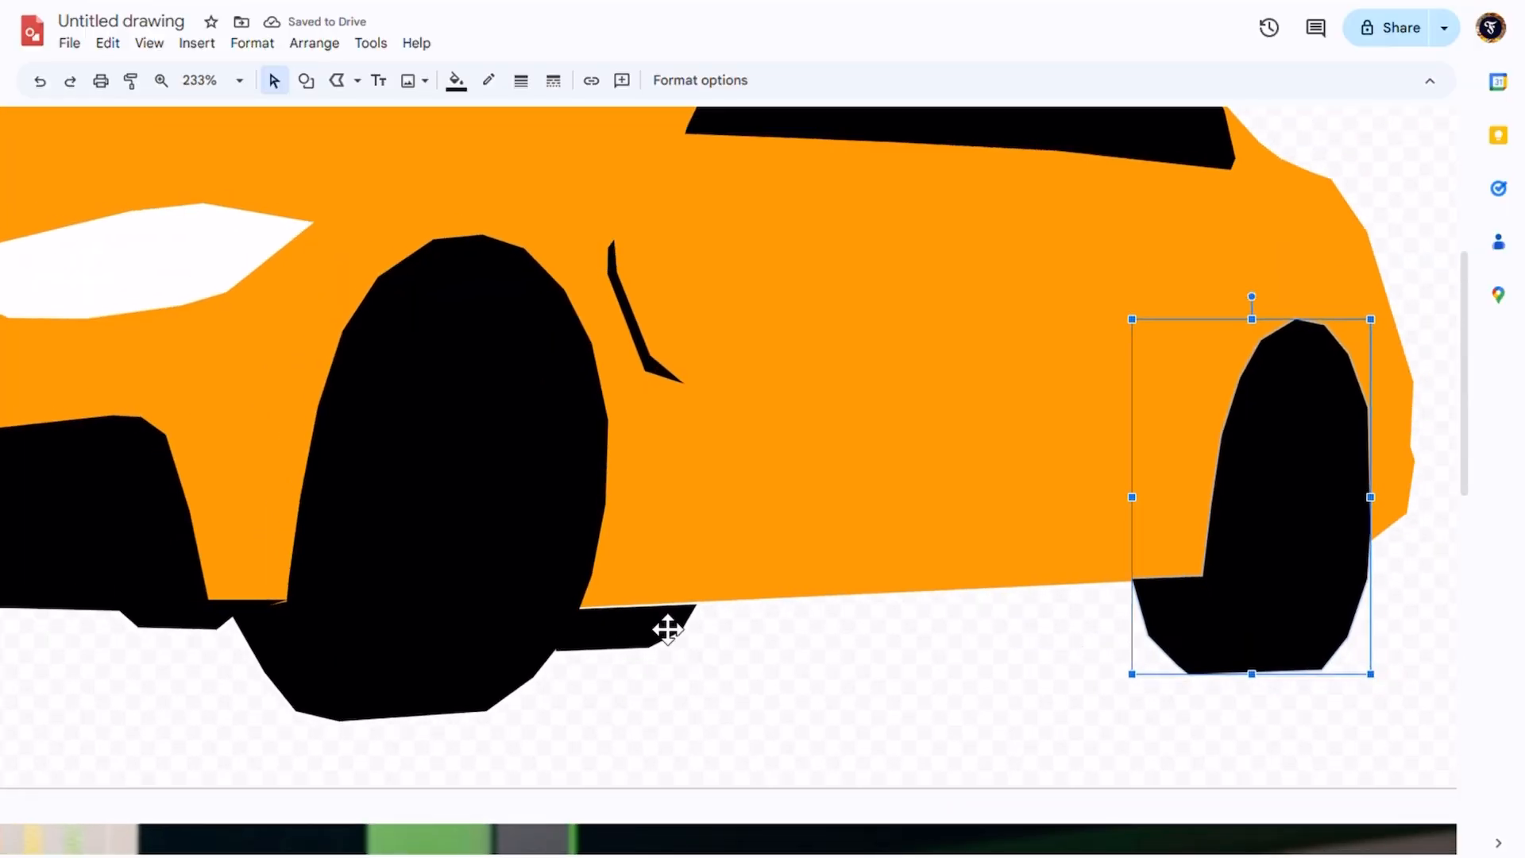
- Nudge the small black shape behind the front wheel up against the underside of the orange body
left_click(658, 639)
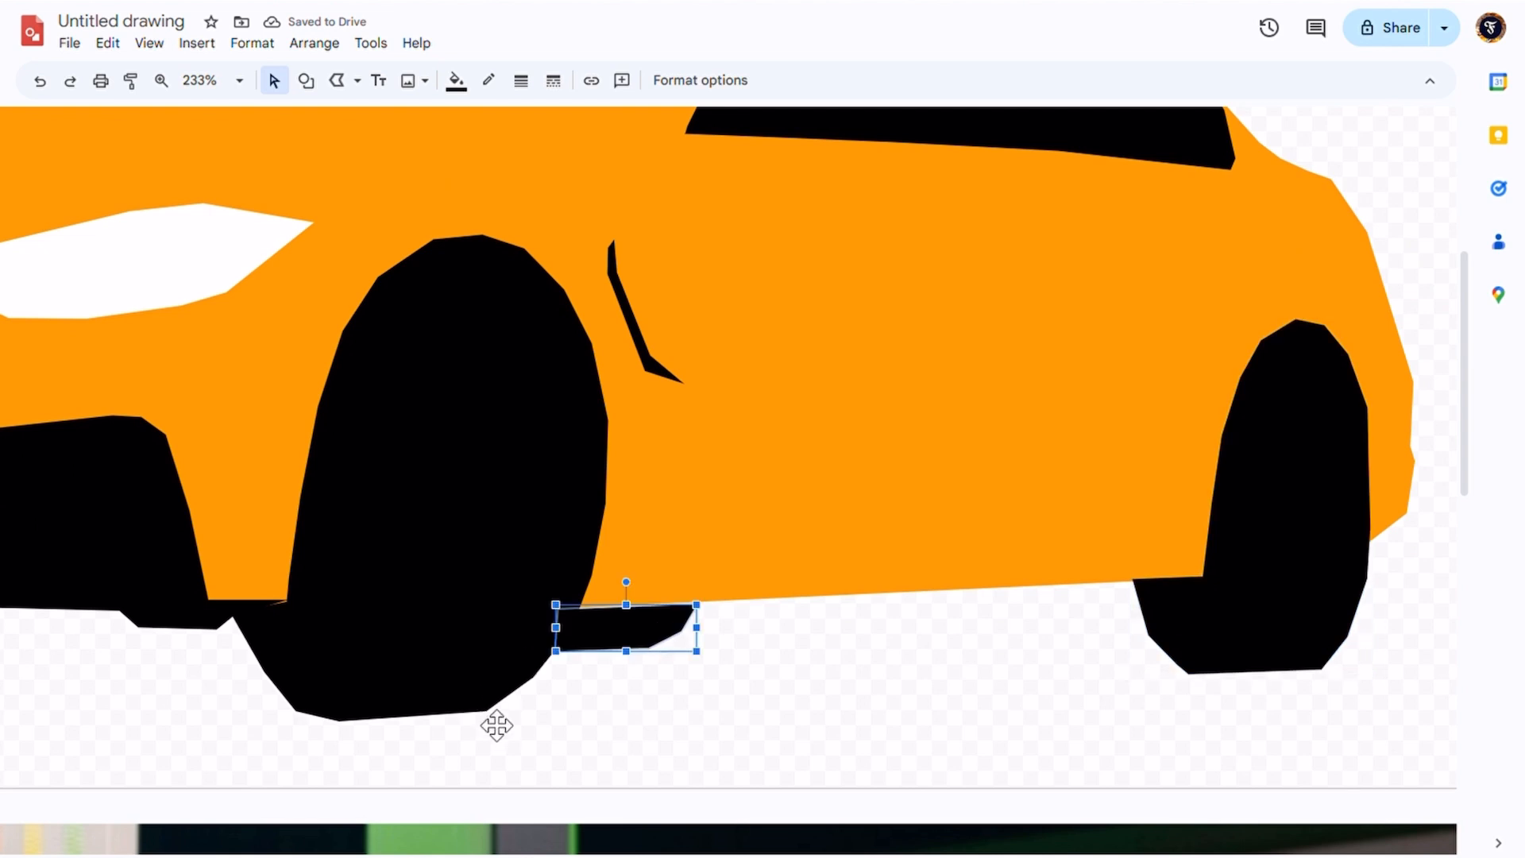
key("Up")
key("Up")
key("Up")
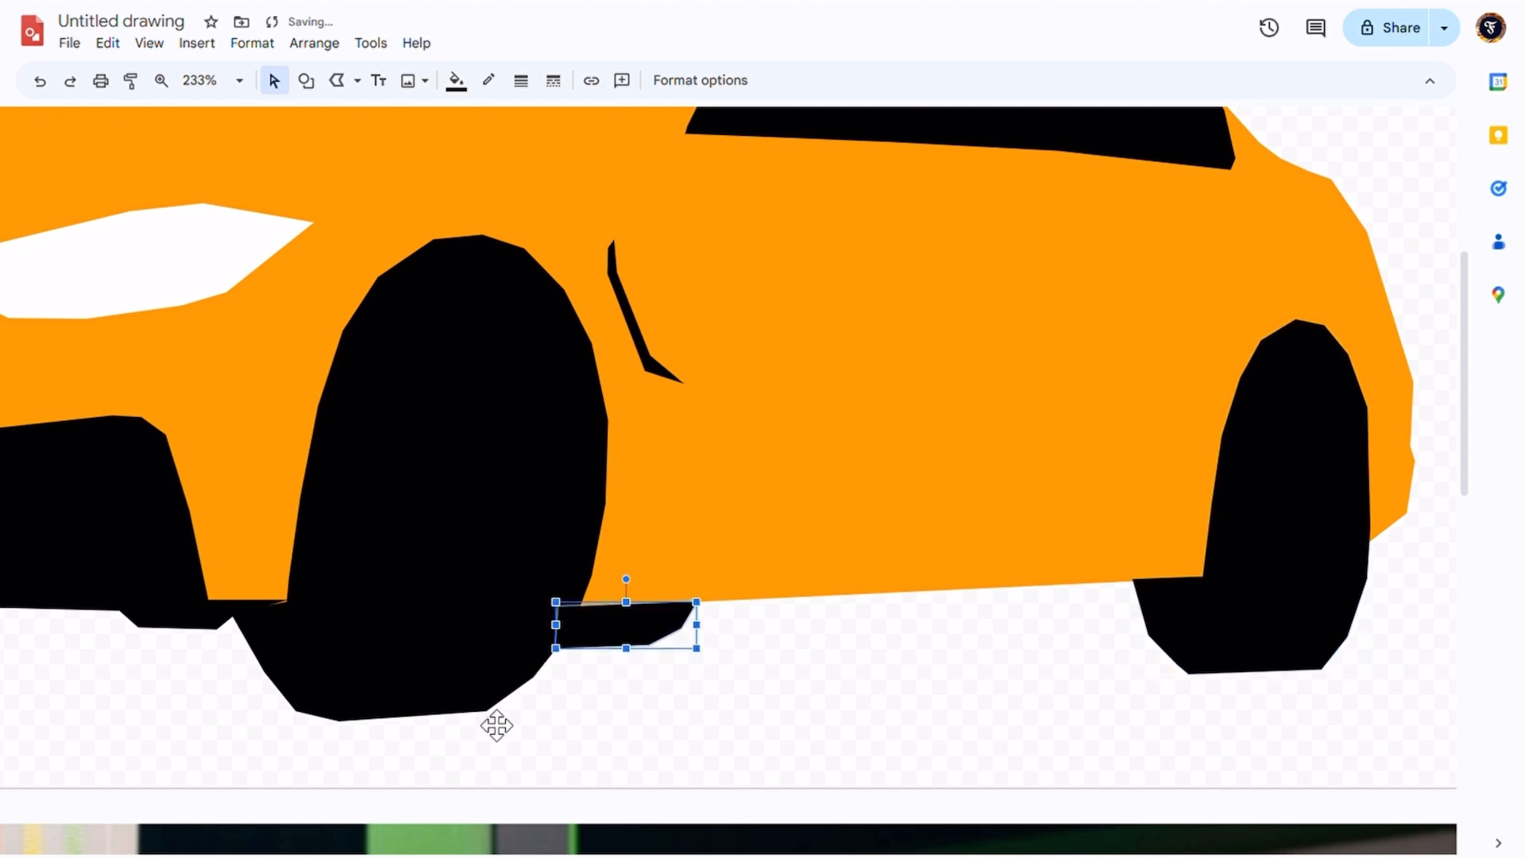
left_click(776, 739)
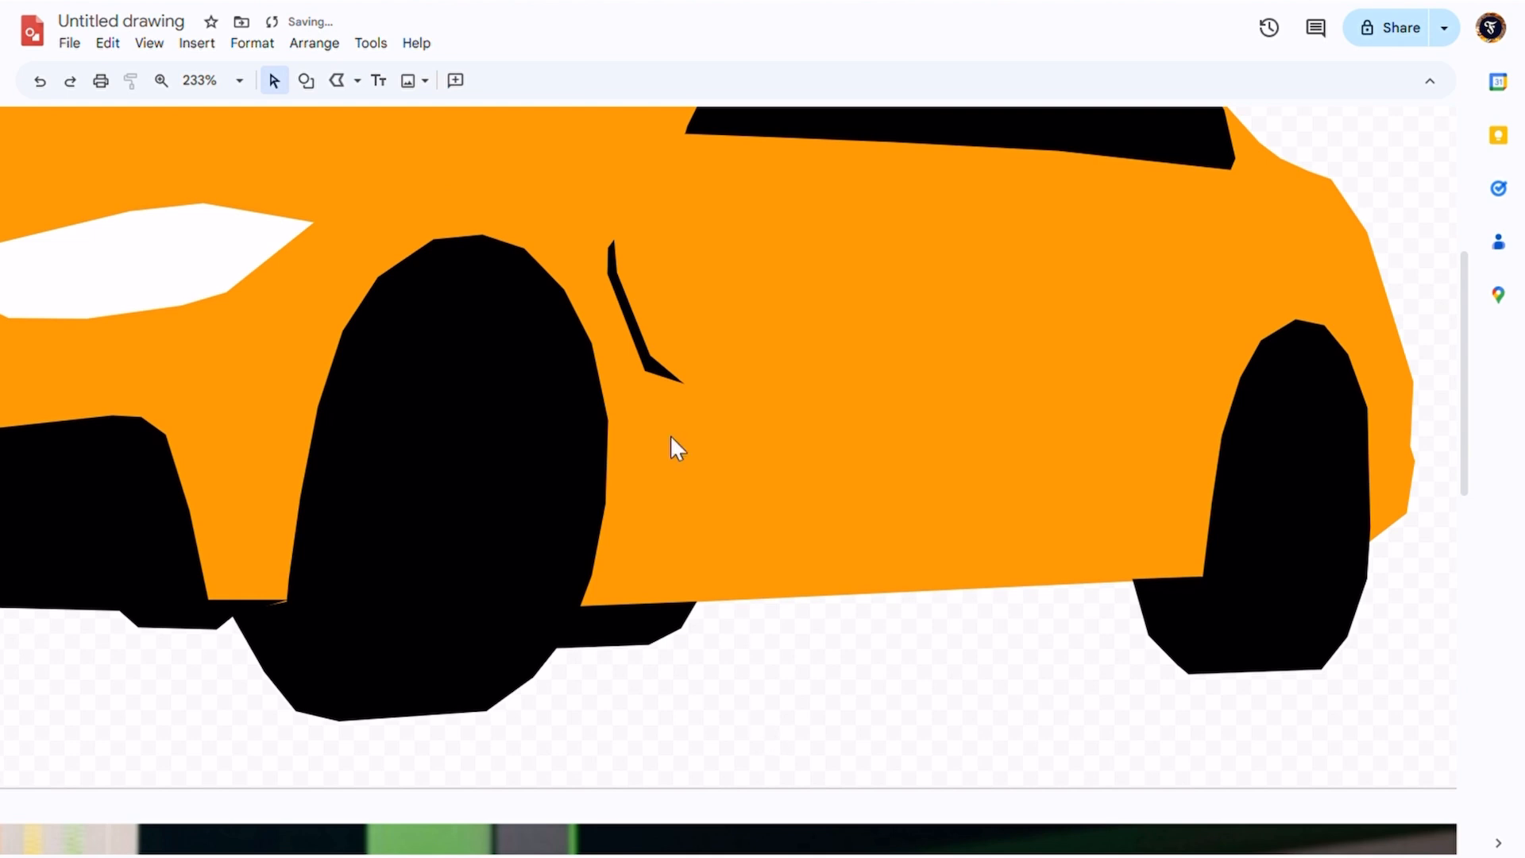
- Nudge the black windshield shape slightly down to line up with the orange roof line
scroll(669, 436, "up", 3)
scroll(657, 443, "up", 2)
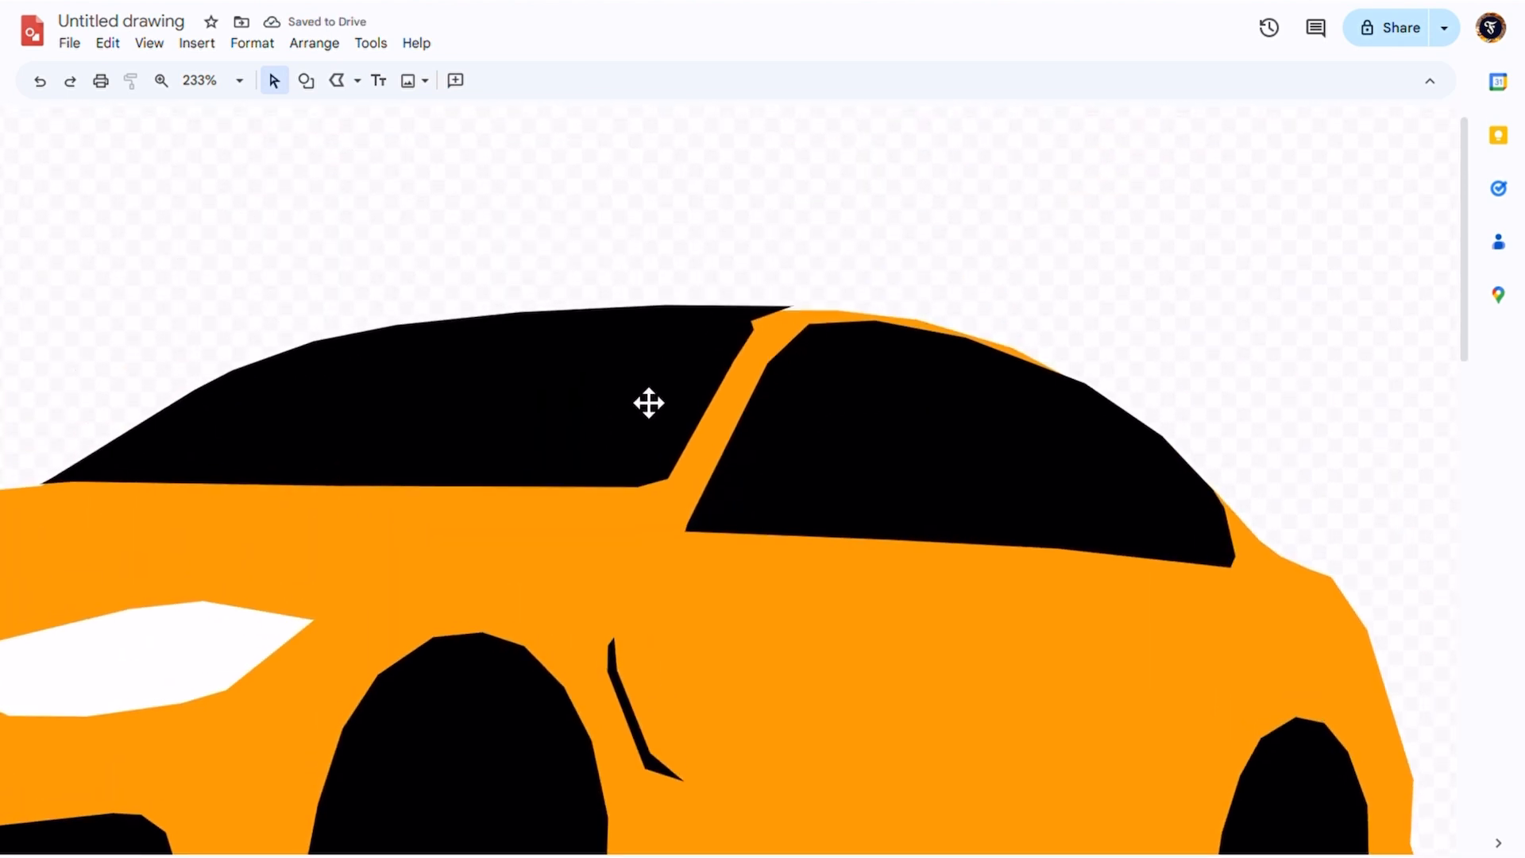
left_click(660, 389)
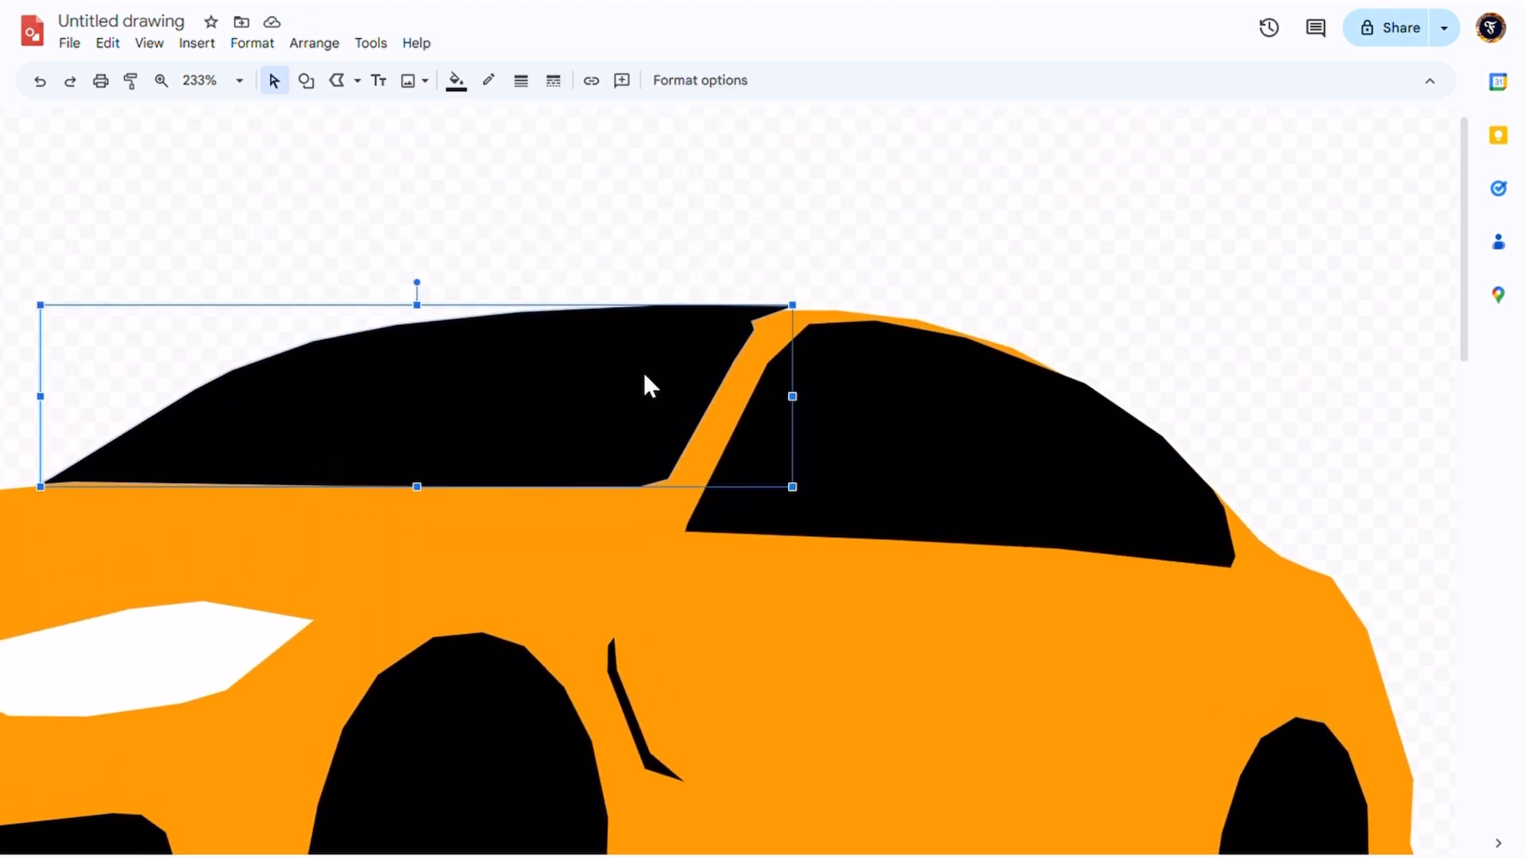
key("Down")
key("Up")
key("shift+Down")
key("shift+Down")
key("shift+Down")
key("shift+Down")
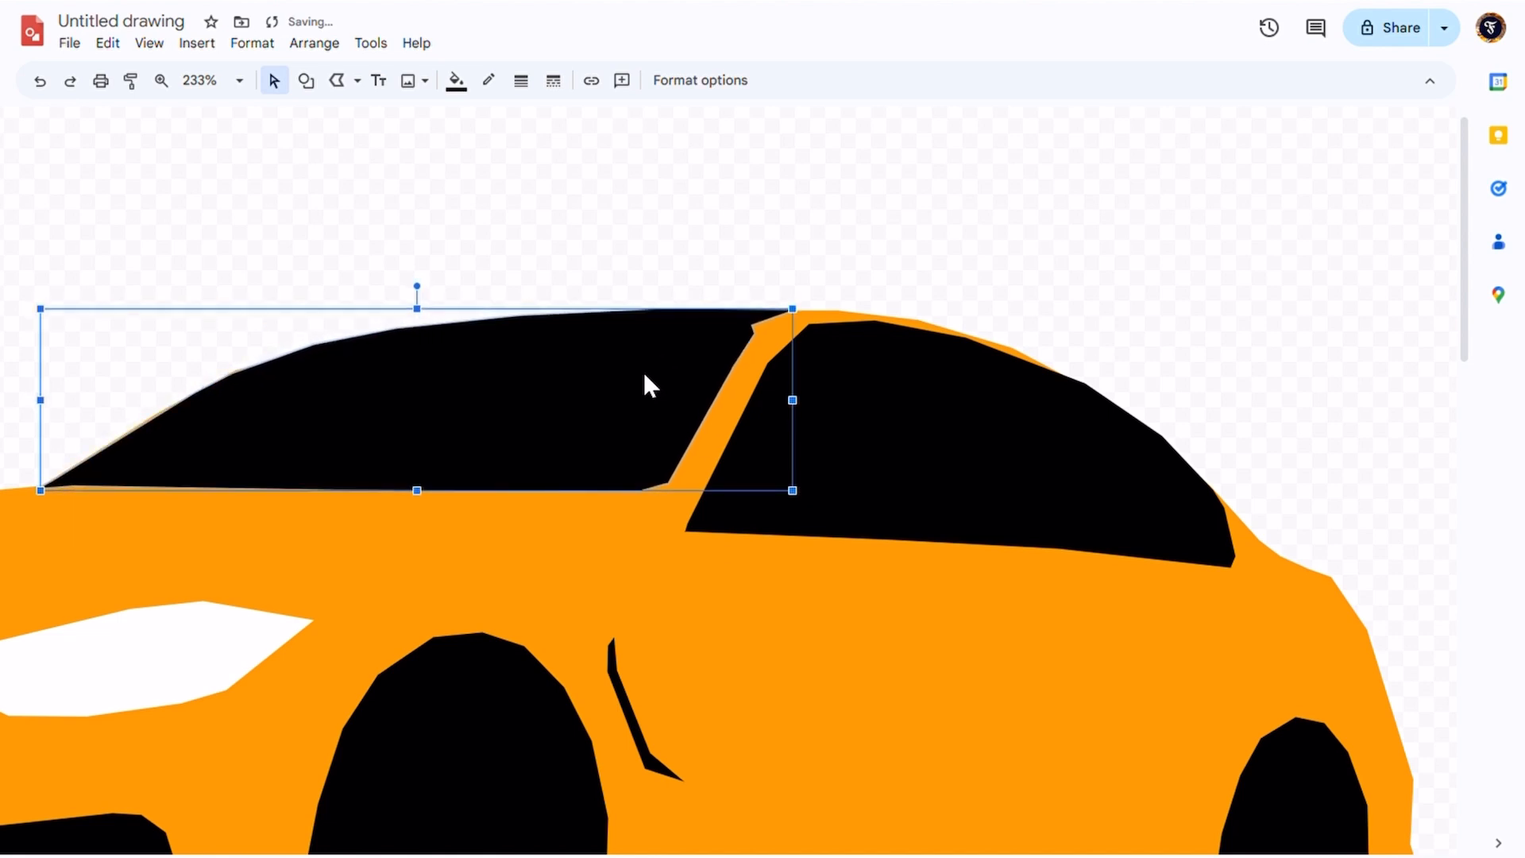
key("shift+Down")
left_click(656, 248)
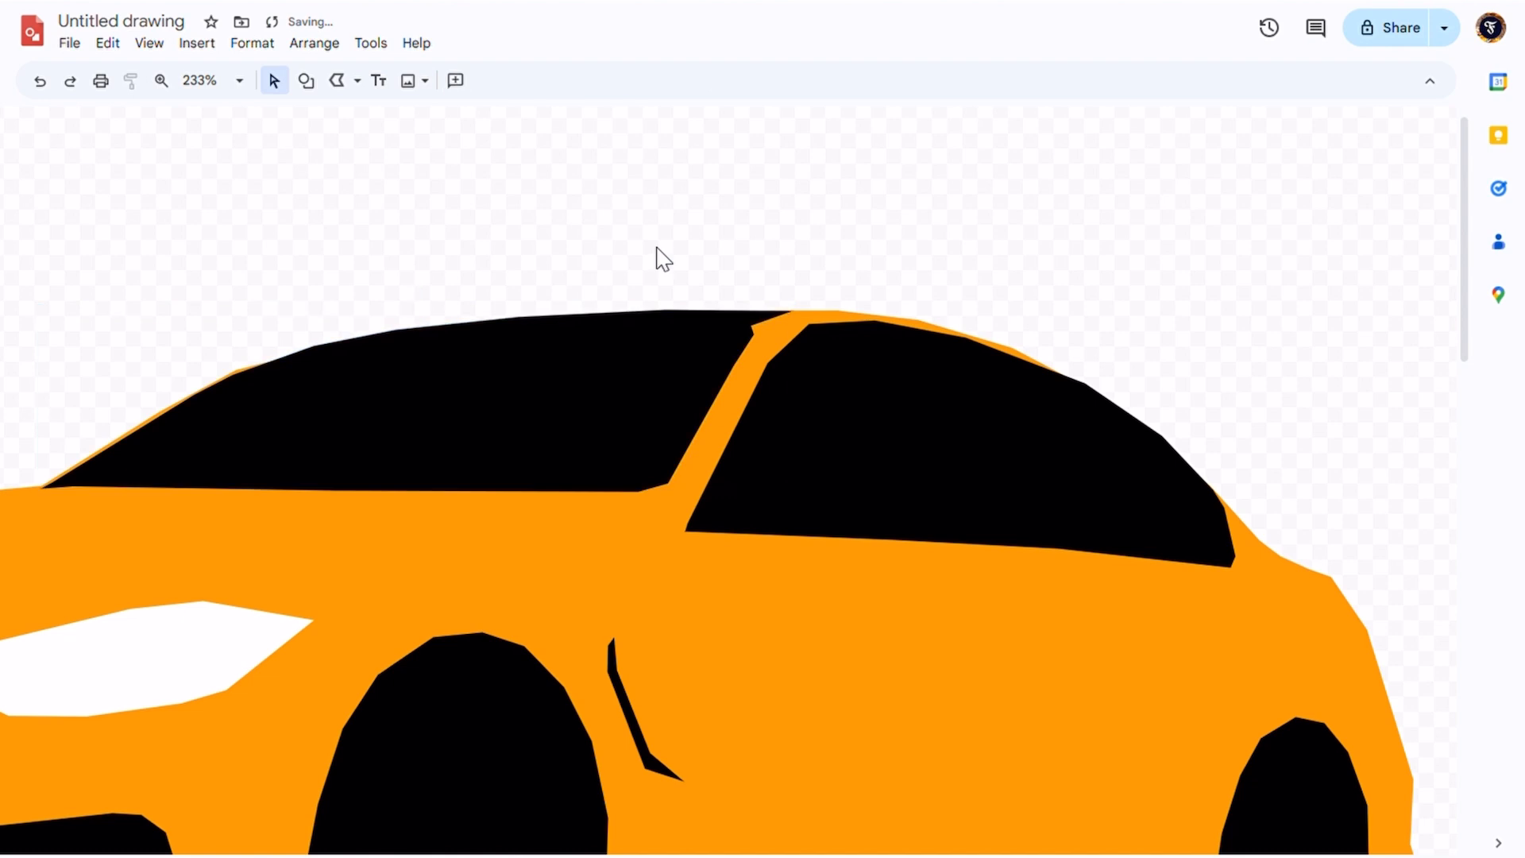
- Trace a closed polyline around the side mirror in the car photo below the canvas
scroll(781, 235, "down", 5)
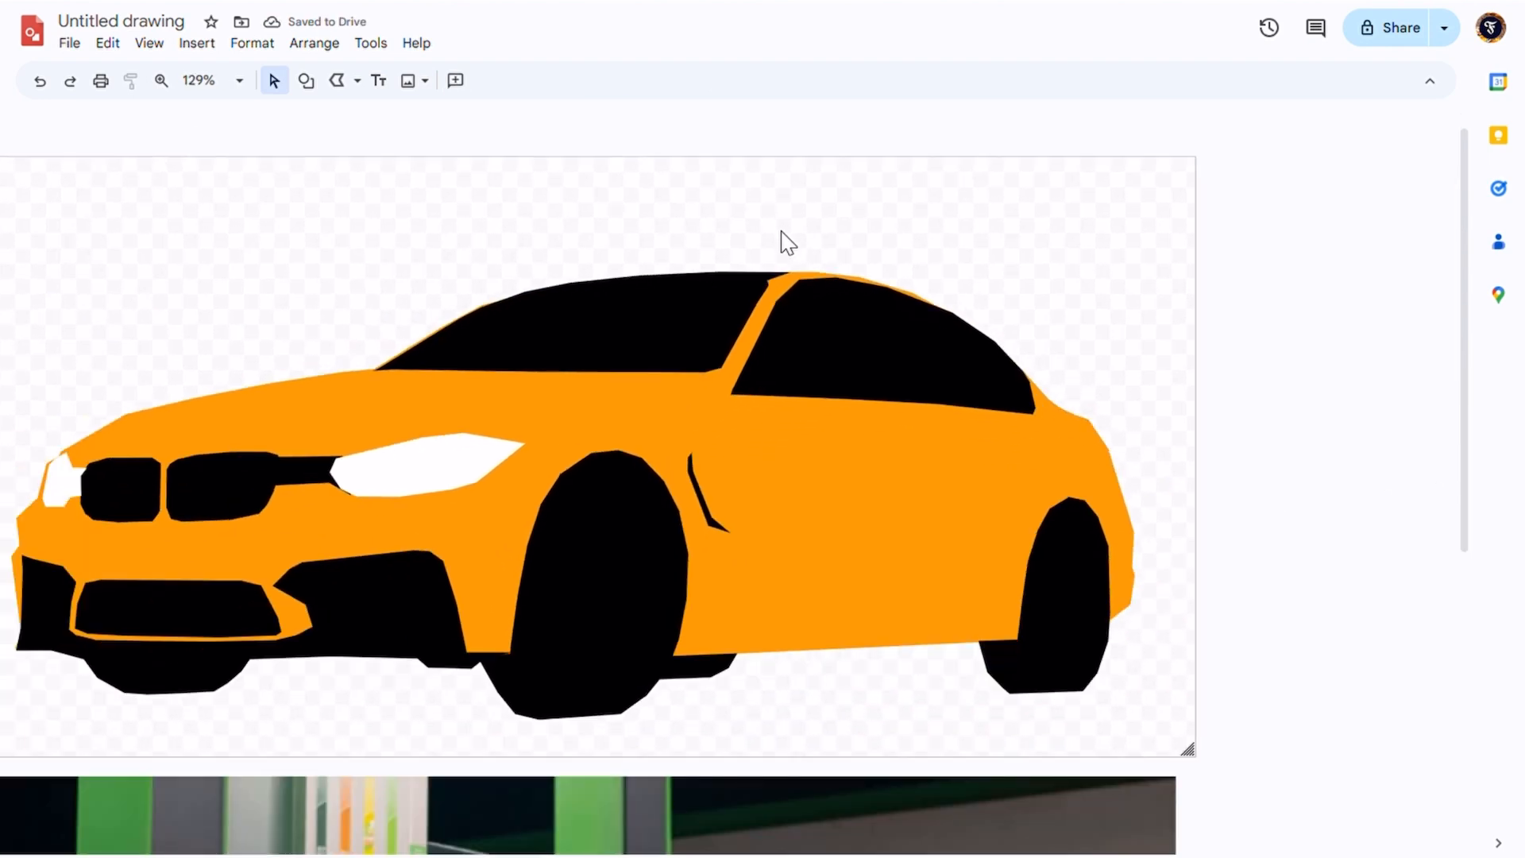
scroll(781, 234, "down", 1)
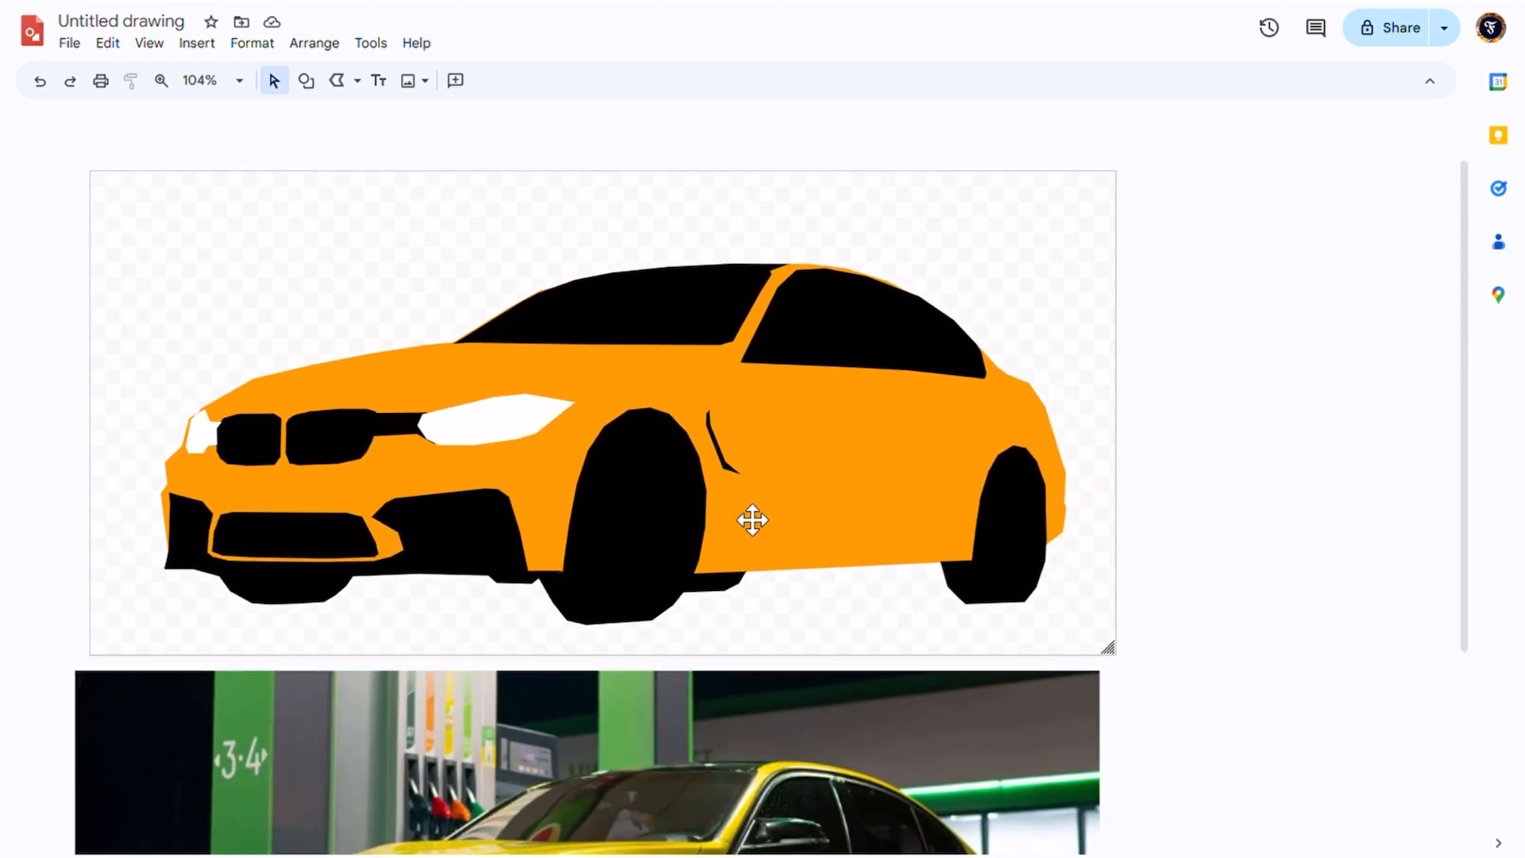
scroll(752, 520, "down", 1)
scroll(808, 722, "down", 3)
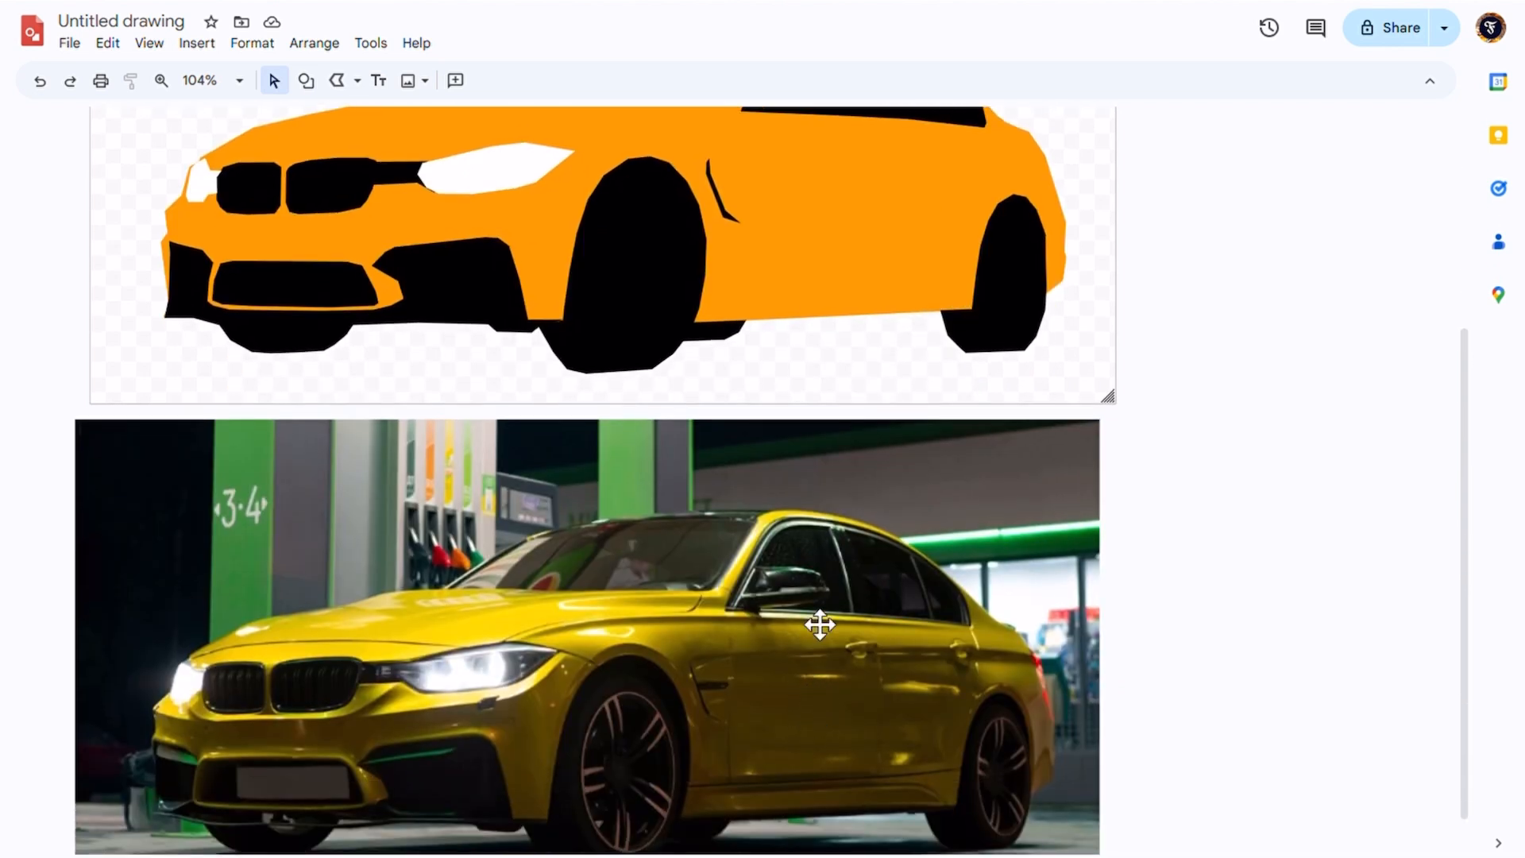
scroll(820, 625, "up", 3)
scroll(792, 612, "up", 2)
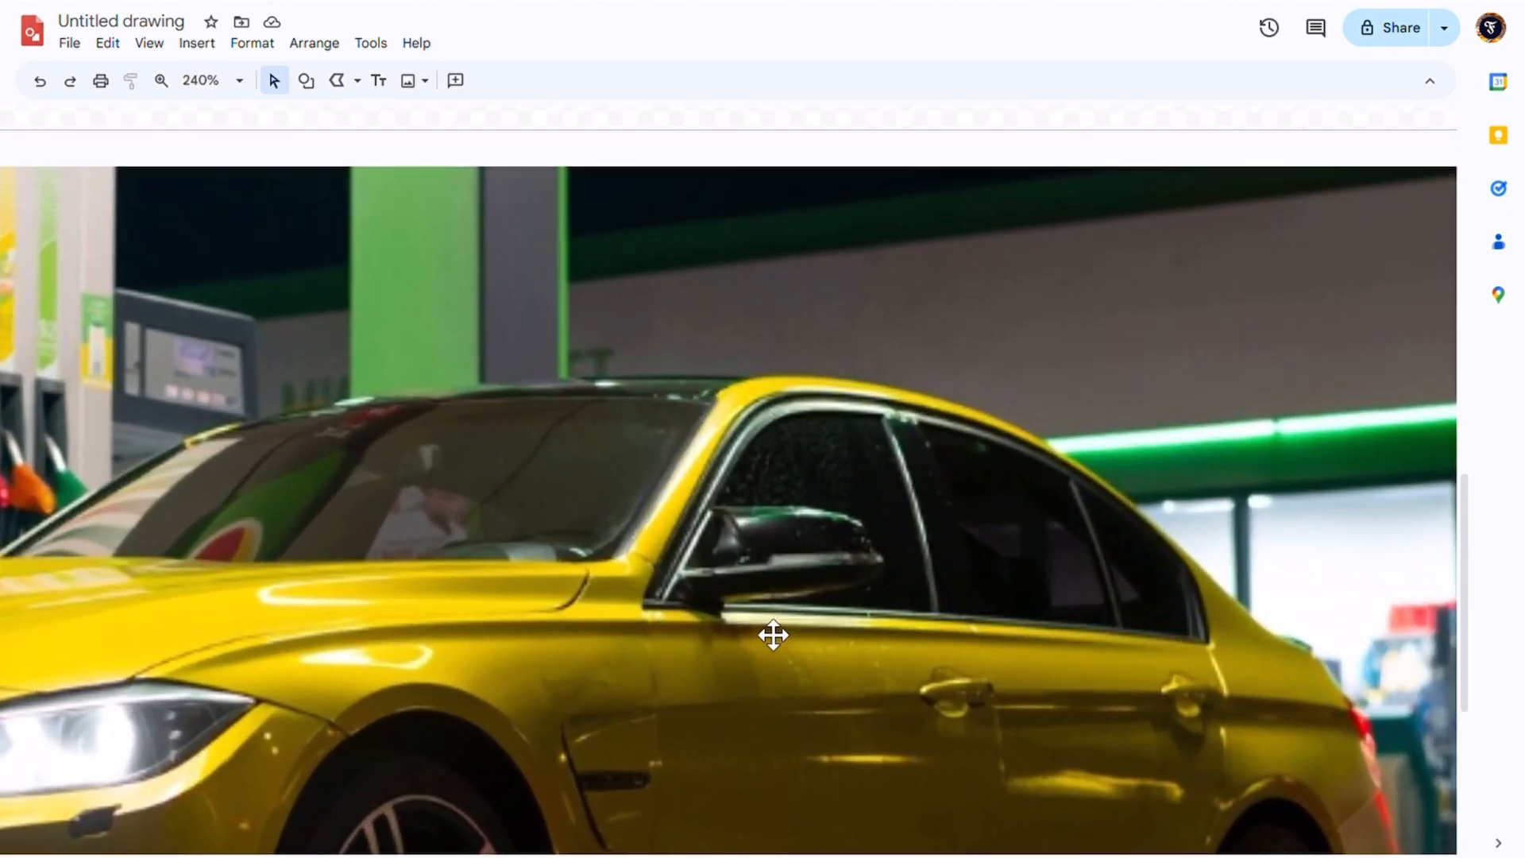
scroll(773, 635, "up", 1)
left_click(337, 81)
left_click_drag(662, 597, 723, 512)
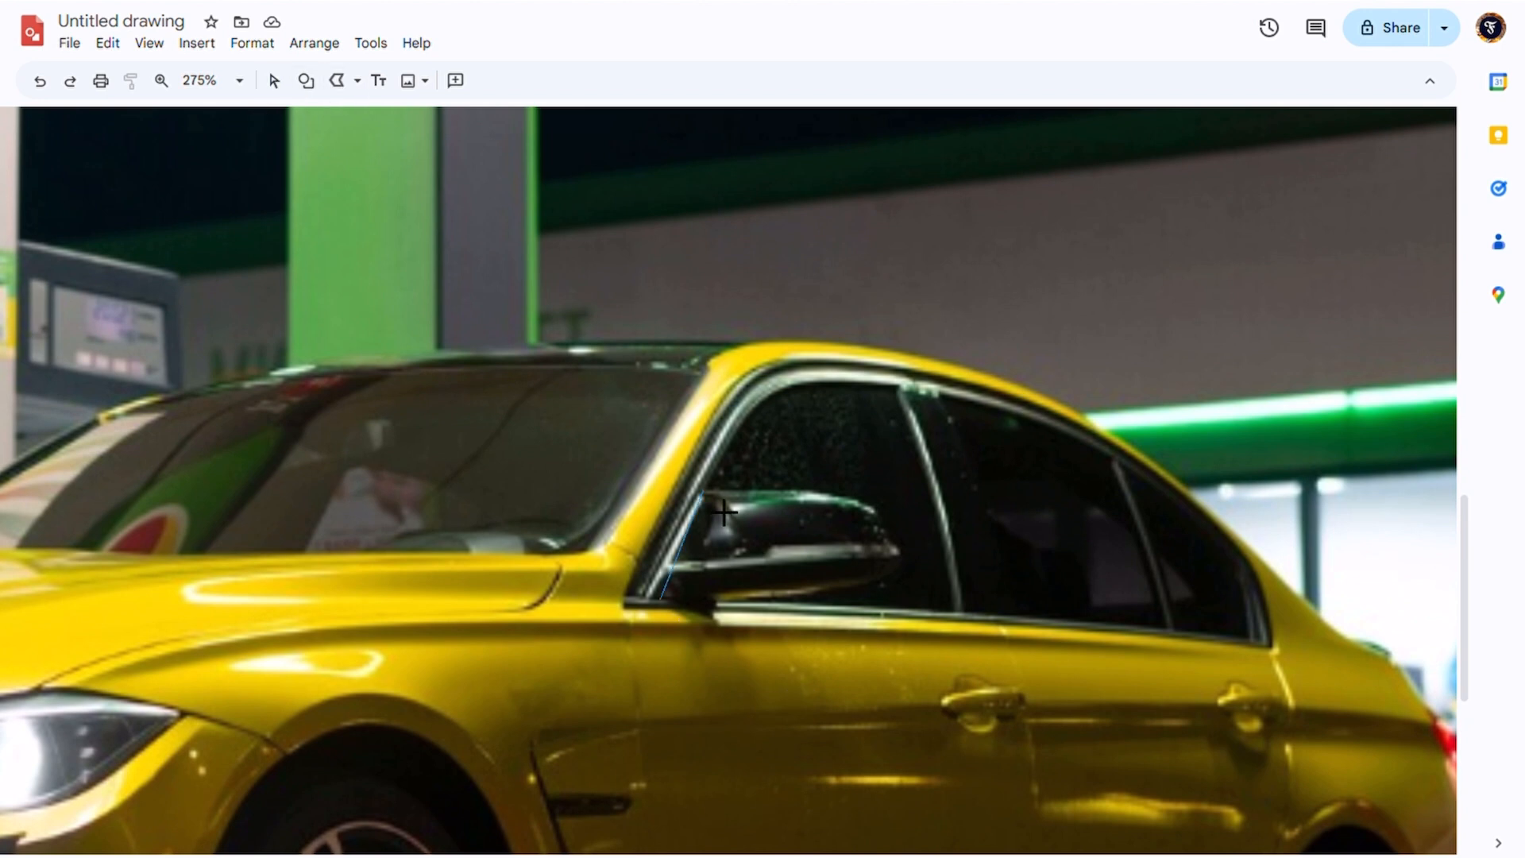
left_click(904, 556)
left_click(875, 582)
left_click(718, 602)
left_click(709, 622)
left_click(662, 600)
scroll(556, 510, "down", 2)
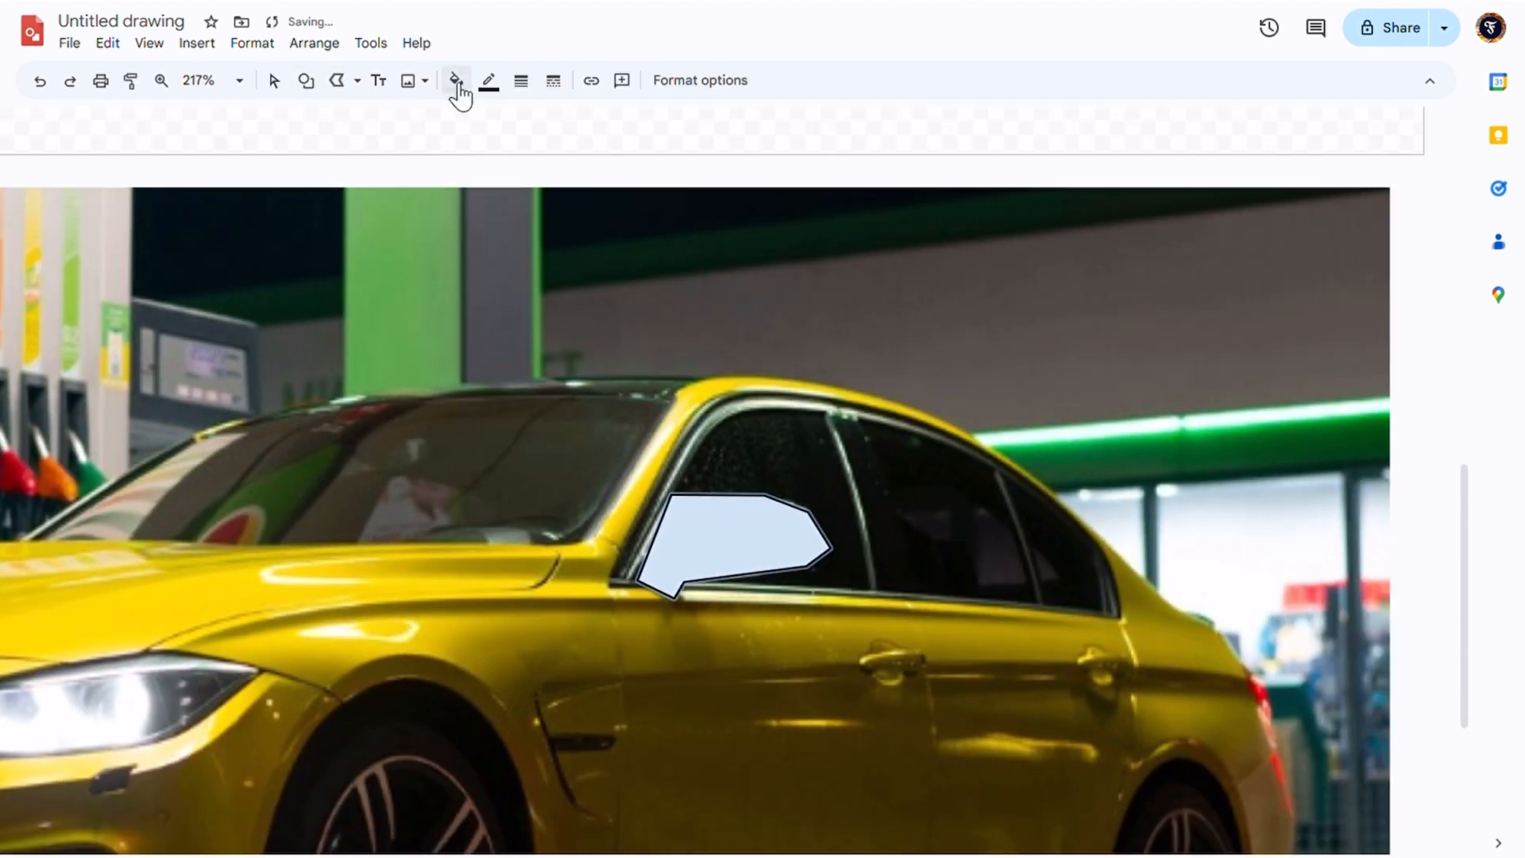
- Make the side mirror shape's outline transparent and fill the shape with the near-black custom colour
left_click(490, 82)
left_click(588, 367)
left_click(456, 81)
left_click(482, 211)
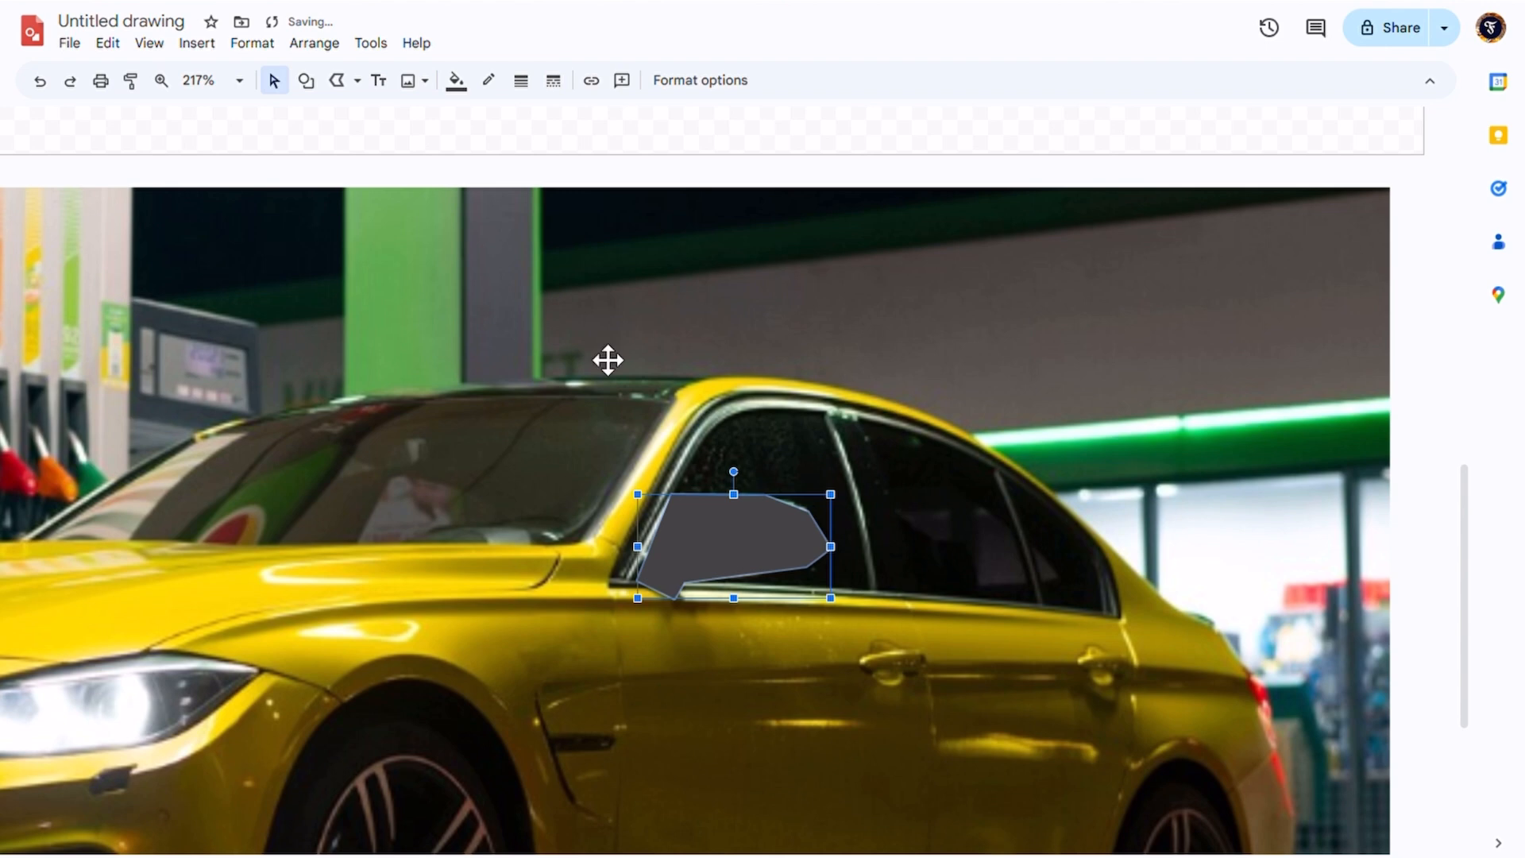
left_click(456, 80)
left_click(485, 173)
left_click_drag(625, 379, 627, 399)
left_click(867, 579)
- Move the side mirror shape from the photo onto the illustration at the front lower corner of the side window
scroll(705, 521, "up", 2)
left_click_drag(735, 710, 668, 264)
scroll(667, 263, "up", 6)
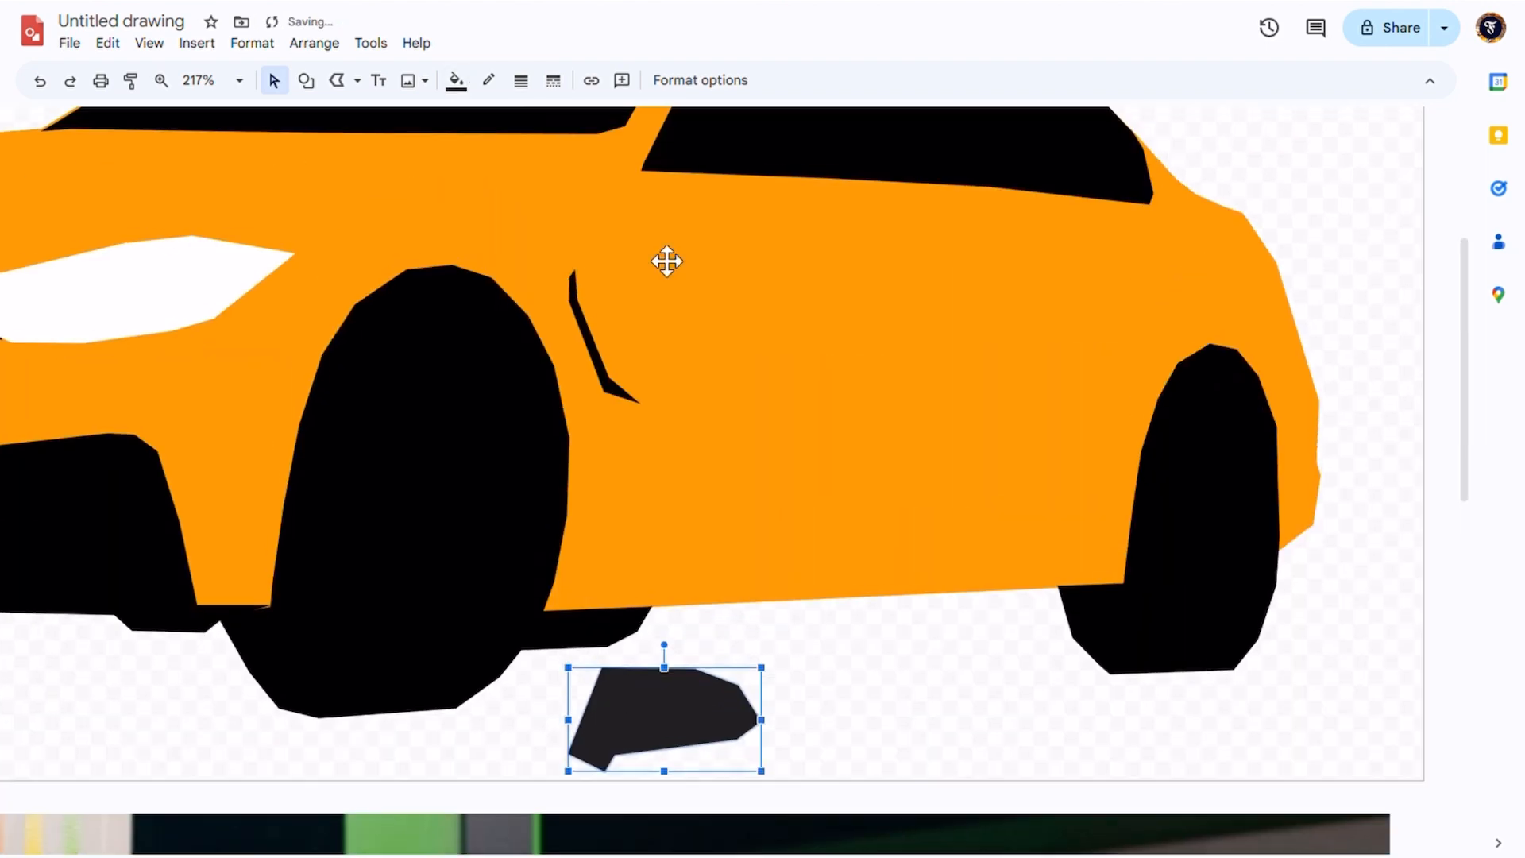
left_click_drag(687, 707, 759, 149)
scroll(759, 150, "up", 2)
scroll(1065, 236, "down", 2)
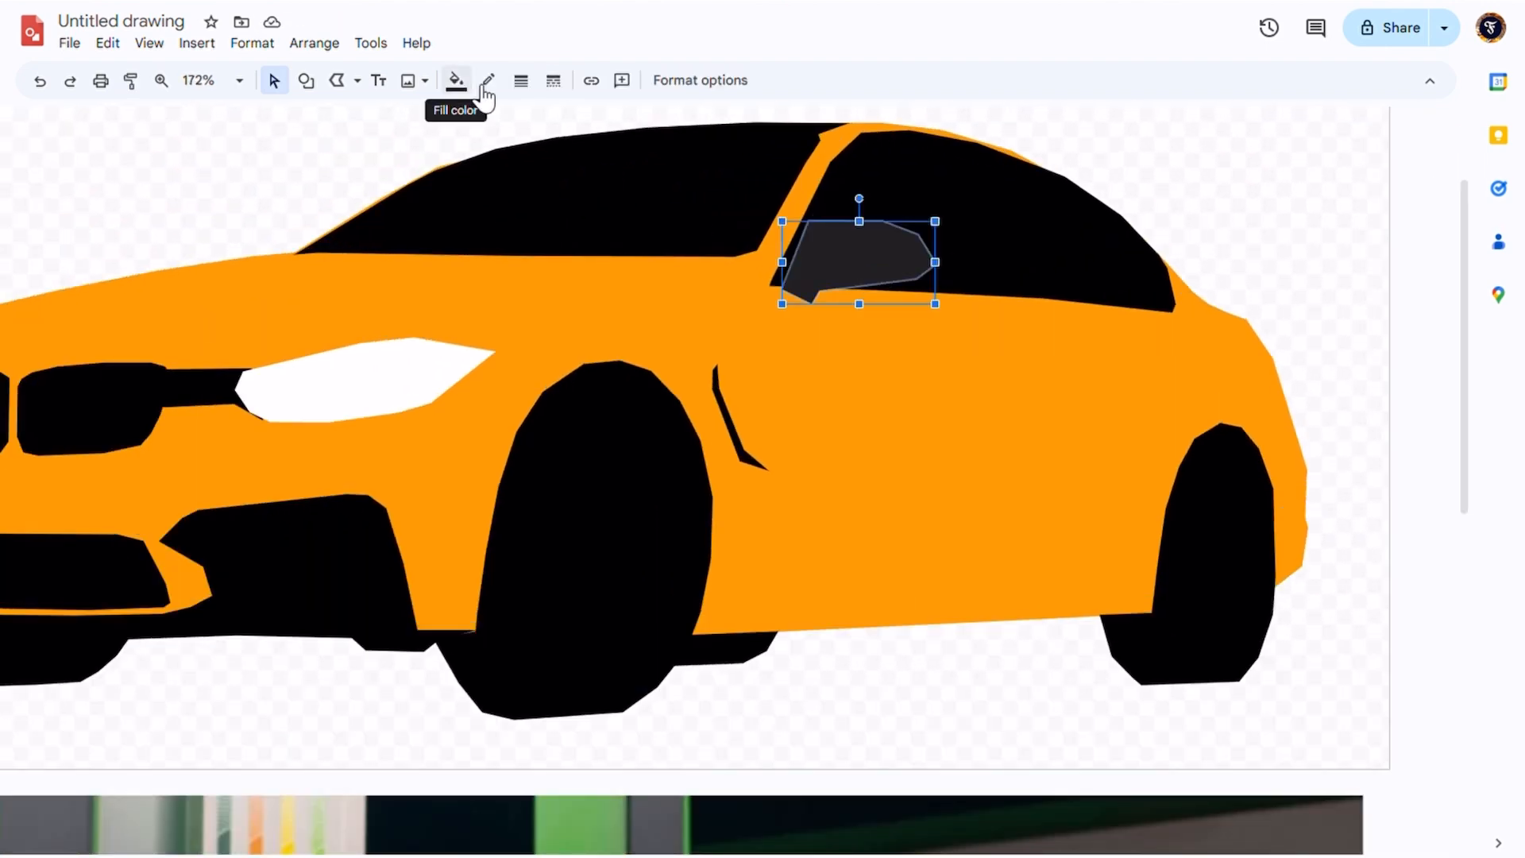
- Change the side mirror's fill to a lighter dark grey that stands out against the black window
left_click(271, 169)
key("ctrl+z")
left_click(456, 80)
left_click(482, 211)
left_click(269, 163)
- Set the canvas background to a solid dark navy blue
scroll(269, 162, "down", 4)
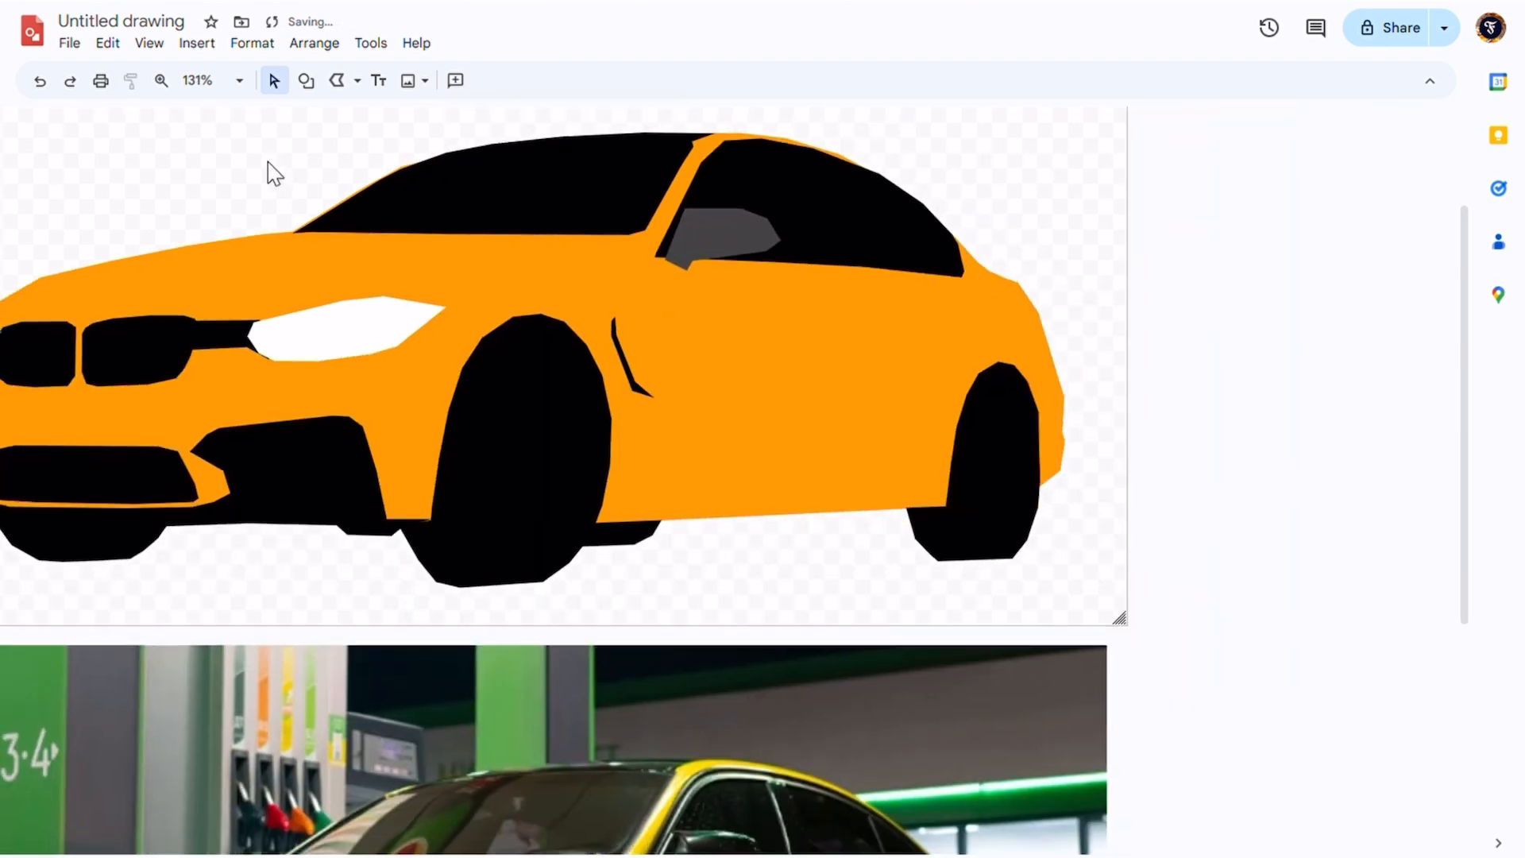
scroll(657, 585, "up", 2)
scroll(746, 705, "down", 7)
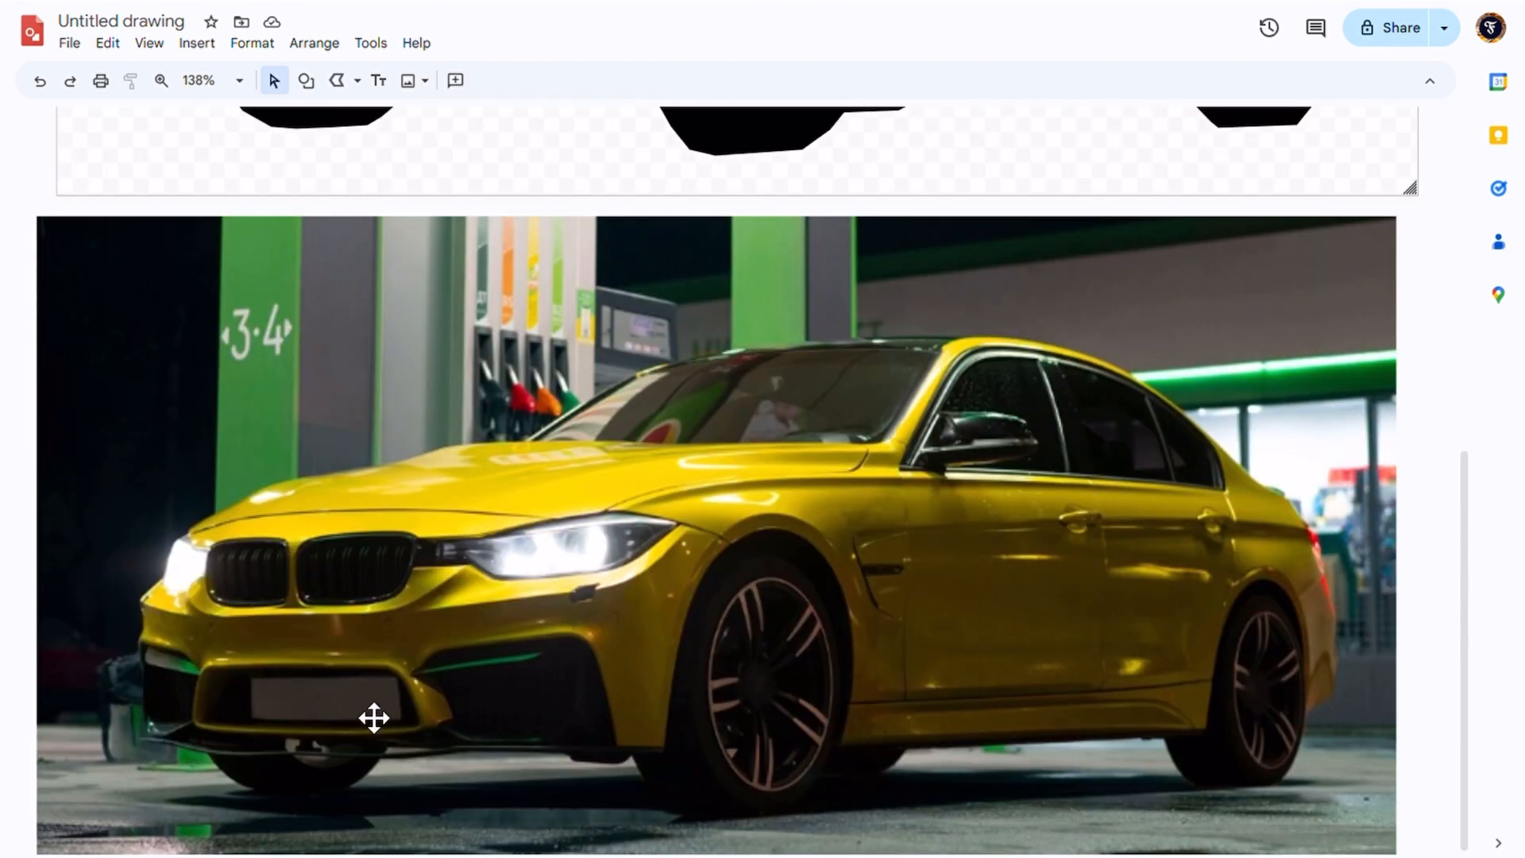
scroll(461, 495, "up", 7)
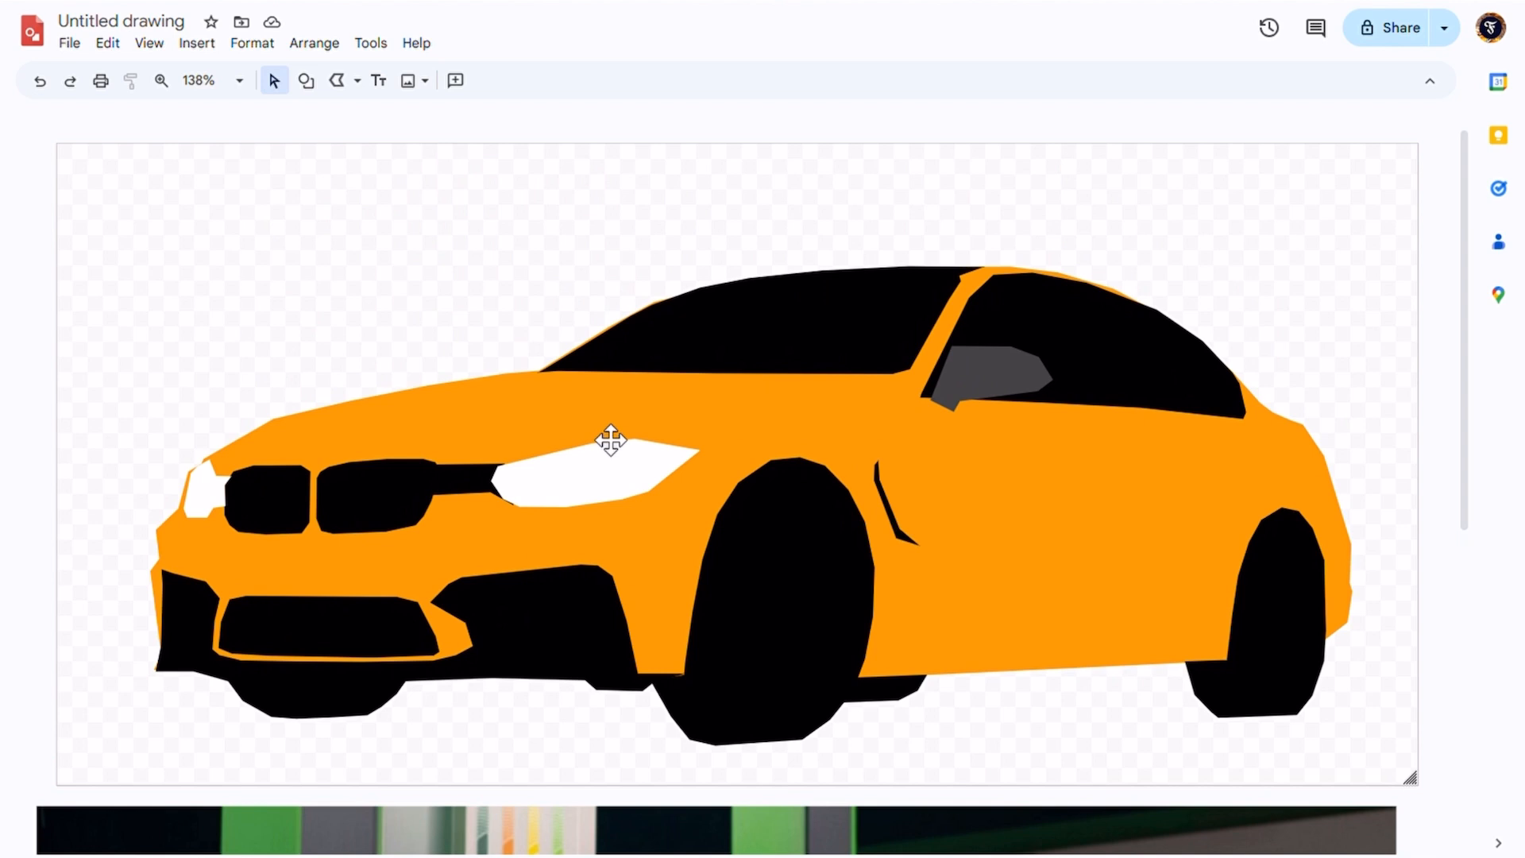
right_click(260, 228)
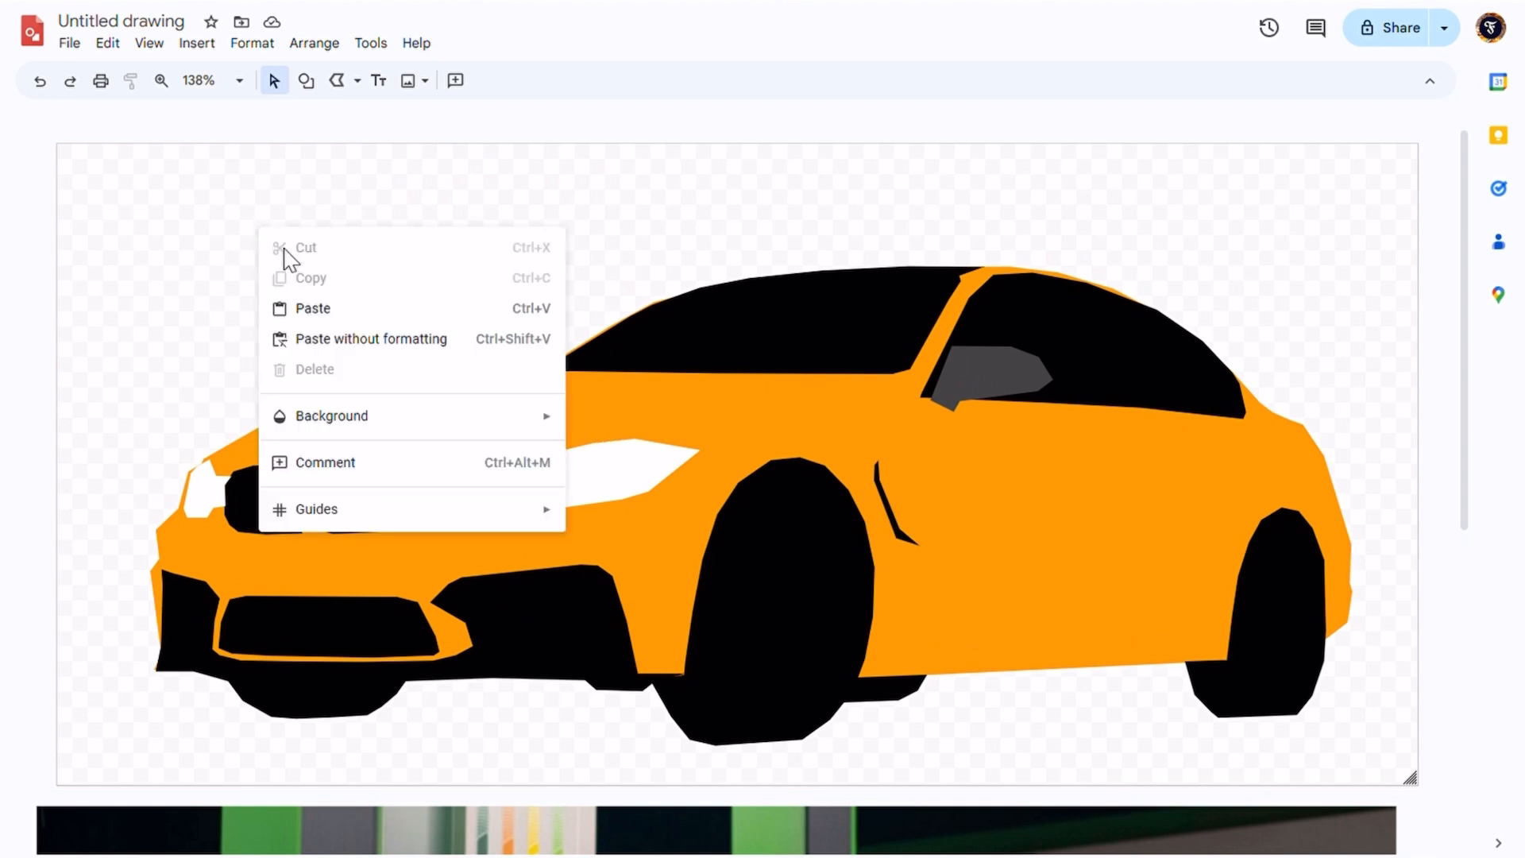
mouse_move(480, 426)
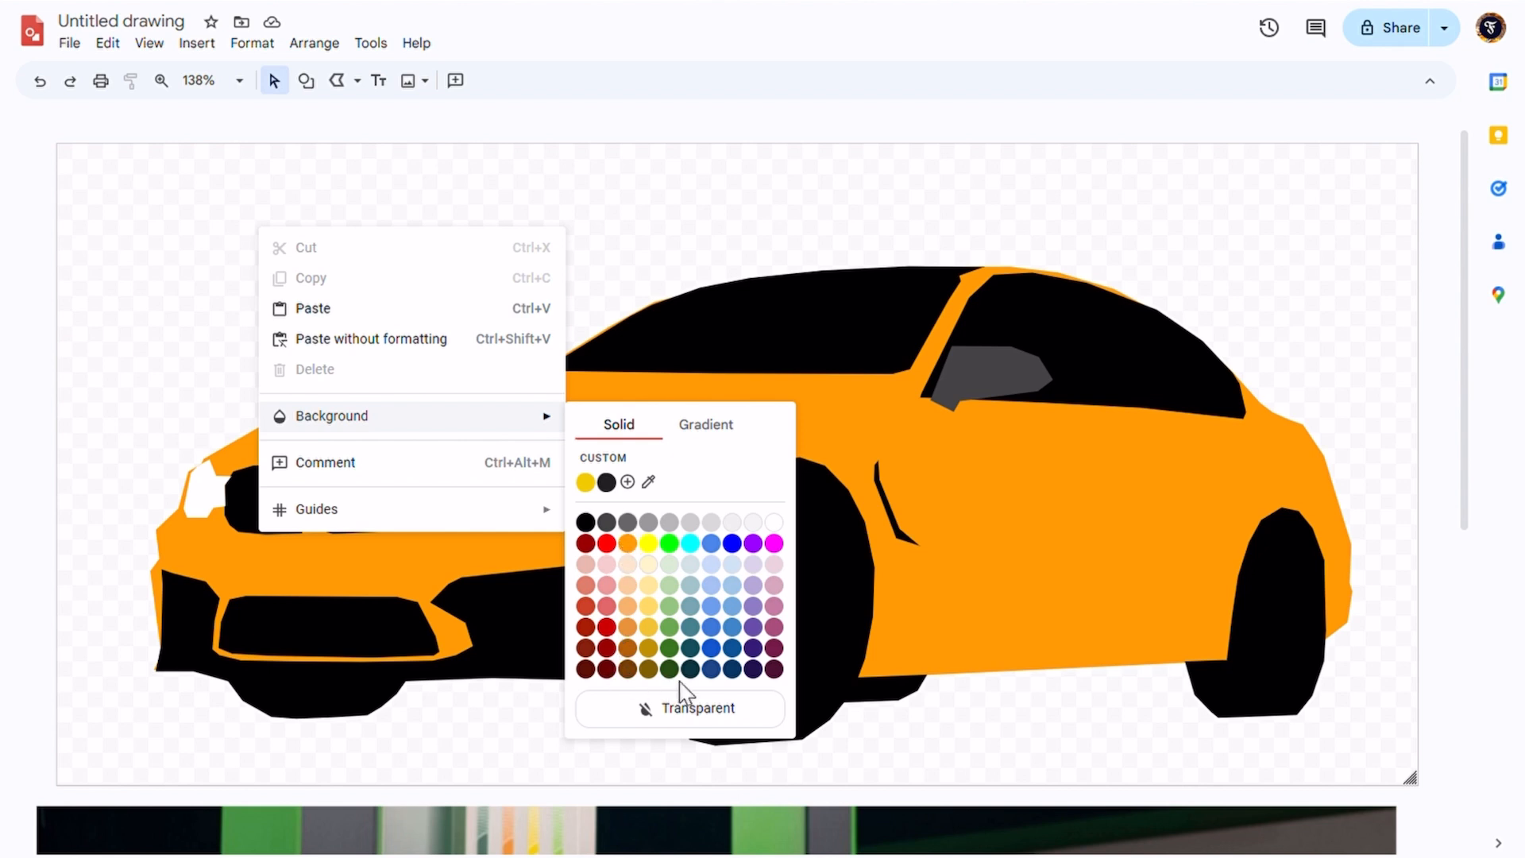
left_click(732, 670)
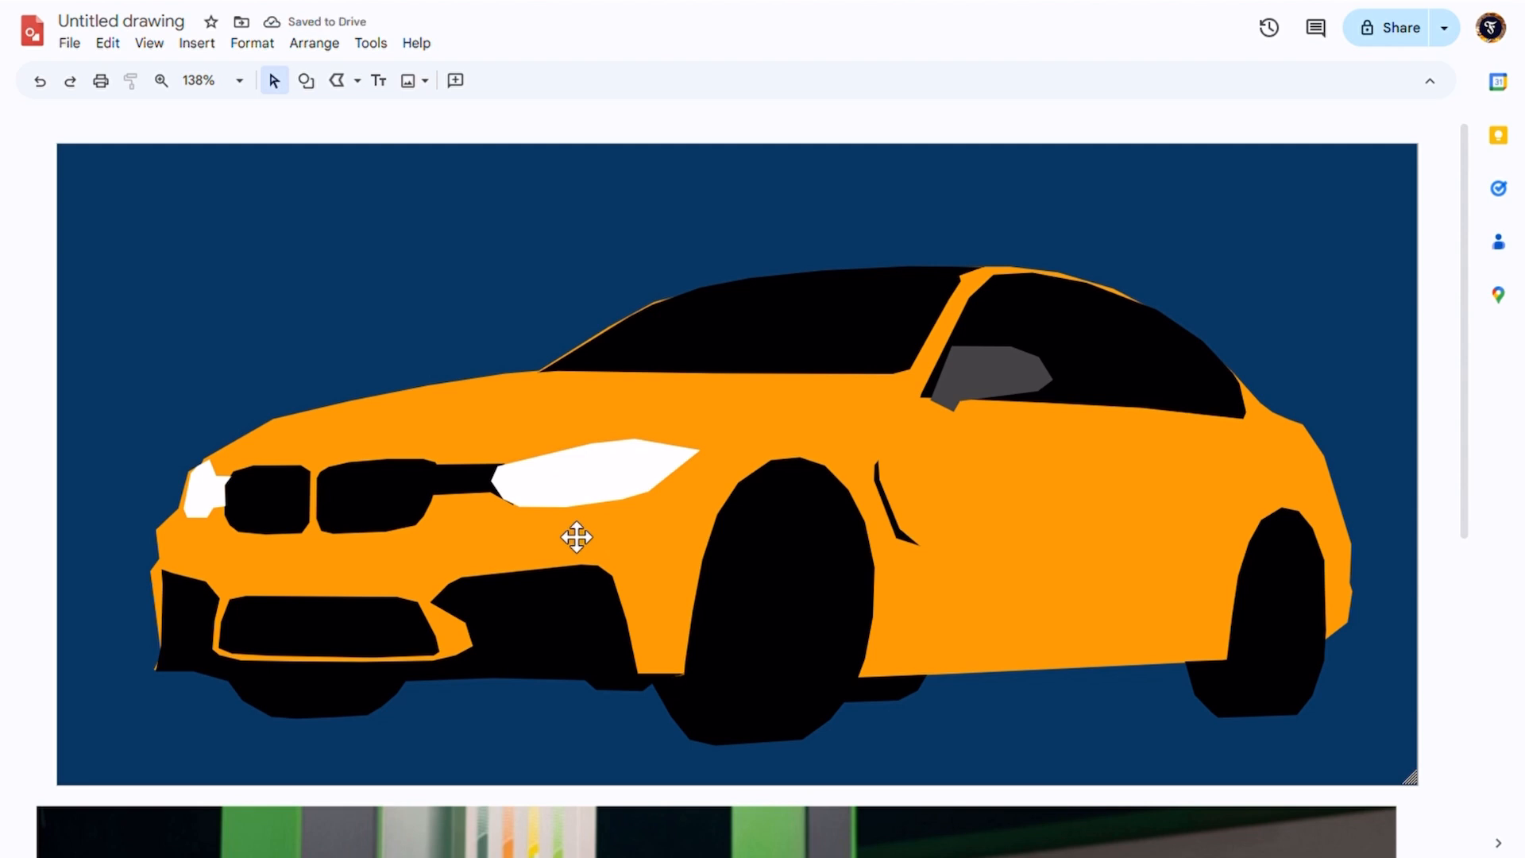
scroll(577, 536, "down", 1)
scroll(576, 537, "down", 4)
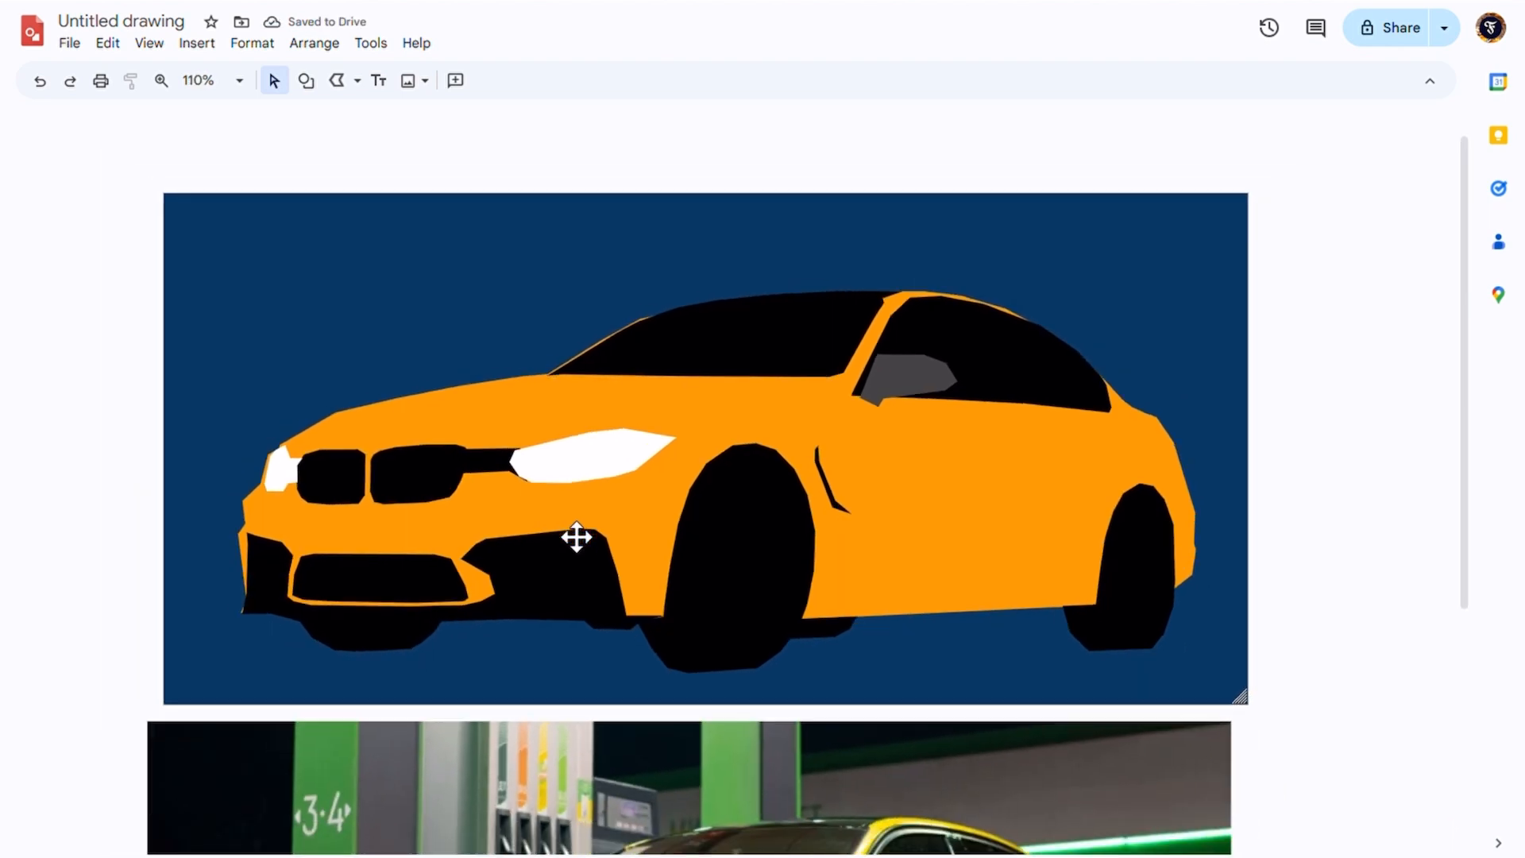
- Download the finished car illustration as a PDF document and inspect the exported page up close
scroll(577, 537, "up", 2)
scroll(576, 537, "up", 1)
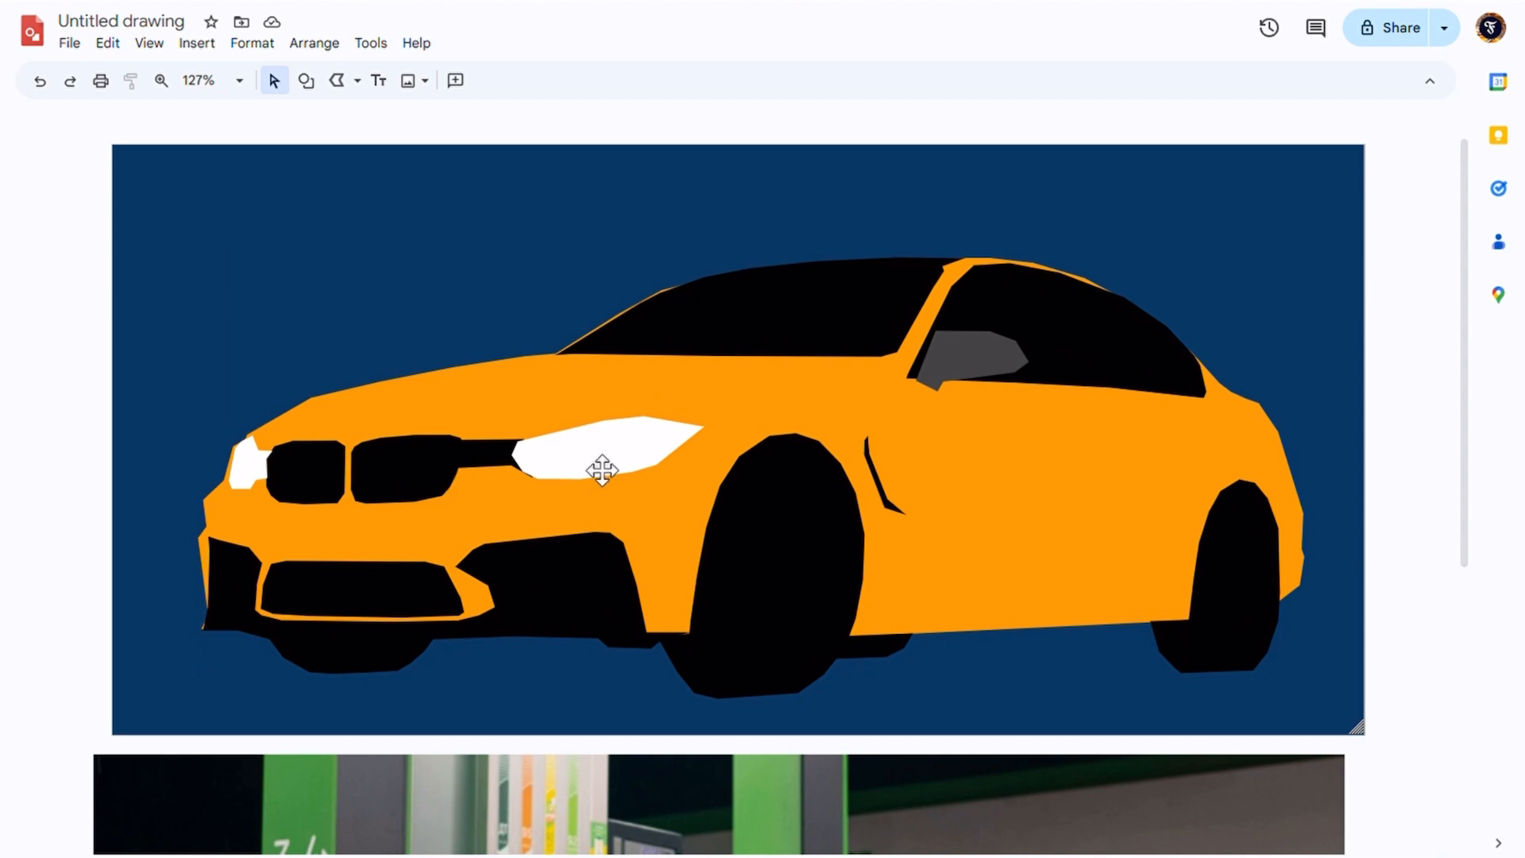
left_click(76, 46)
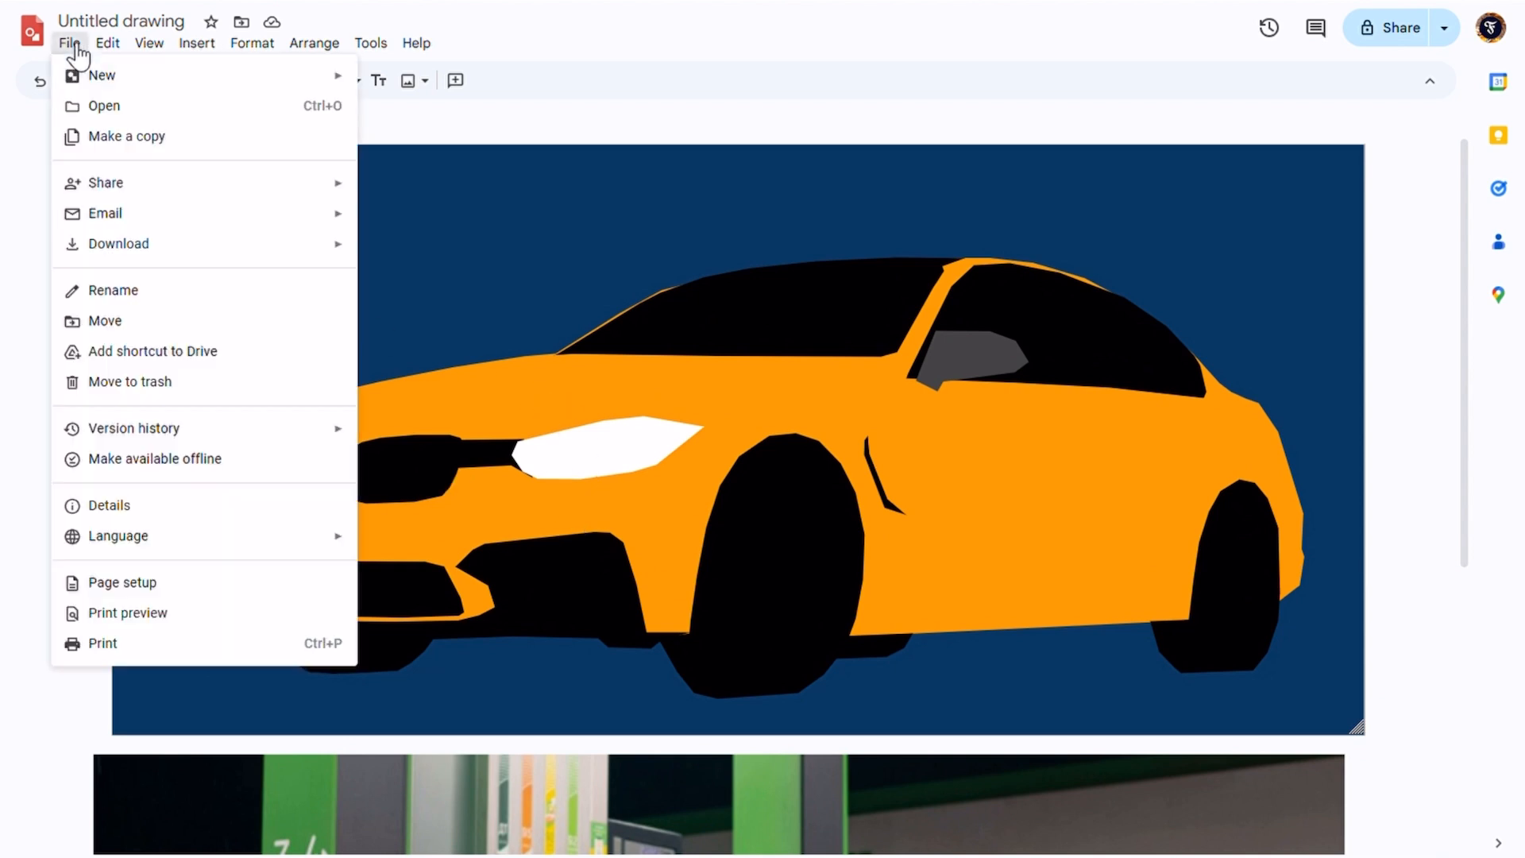
mouse_move(284, 249)
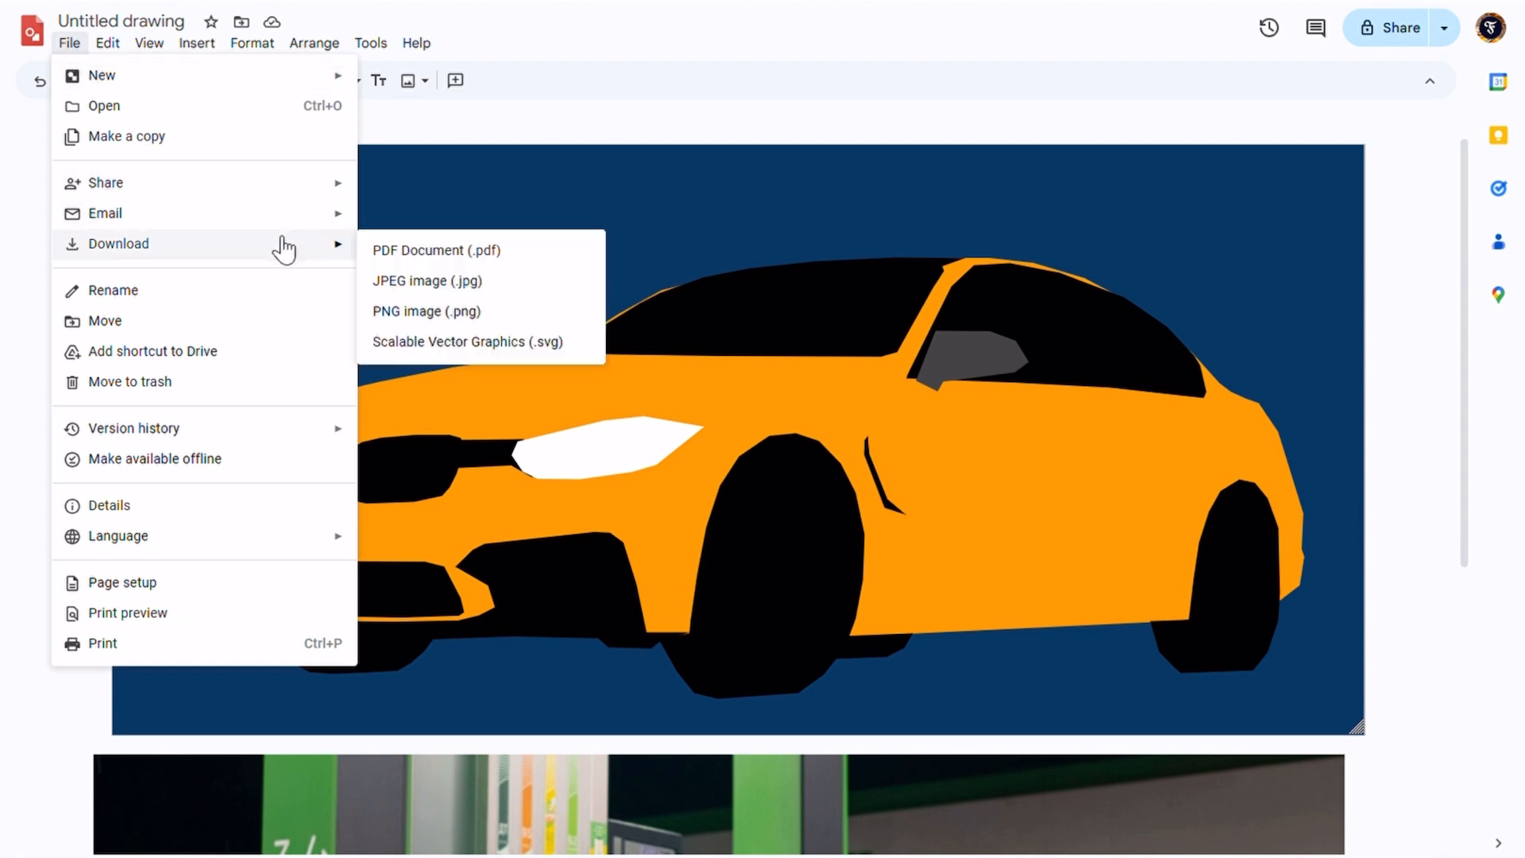
left_click(433, 250)
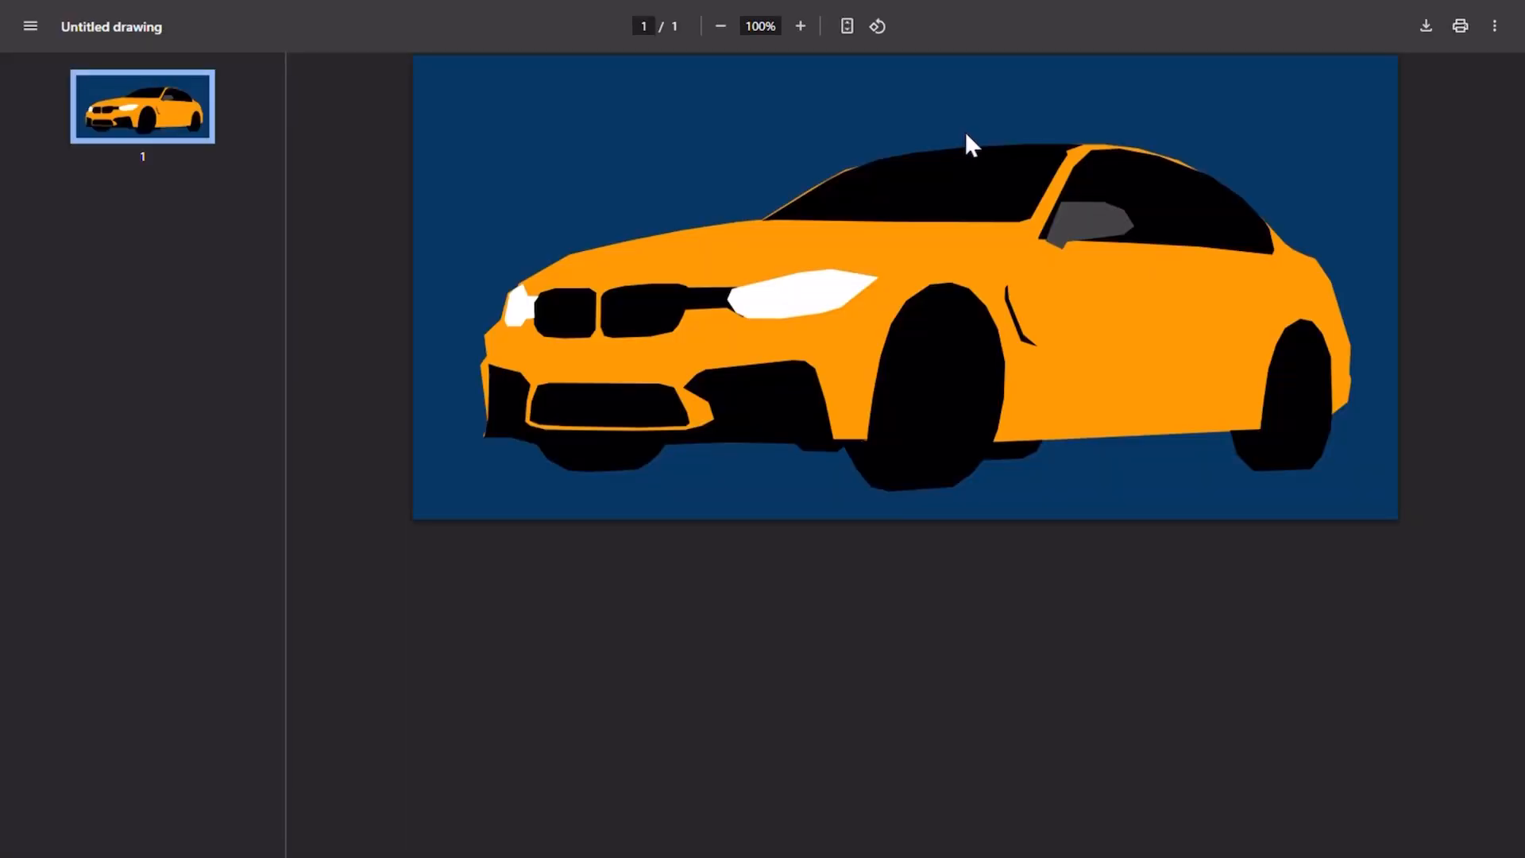
scroll(965, 131, "up", 5)
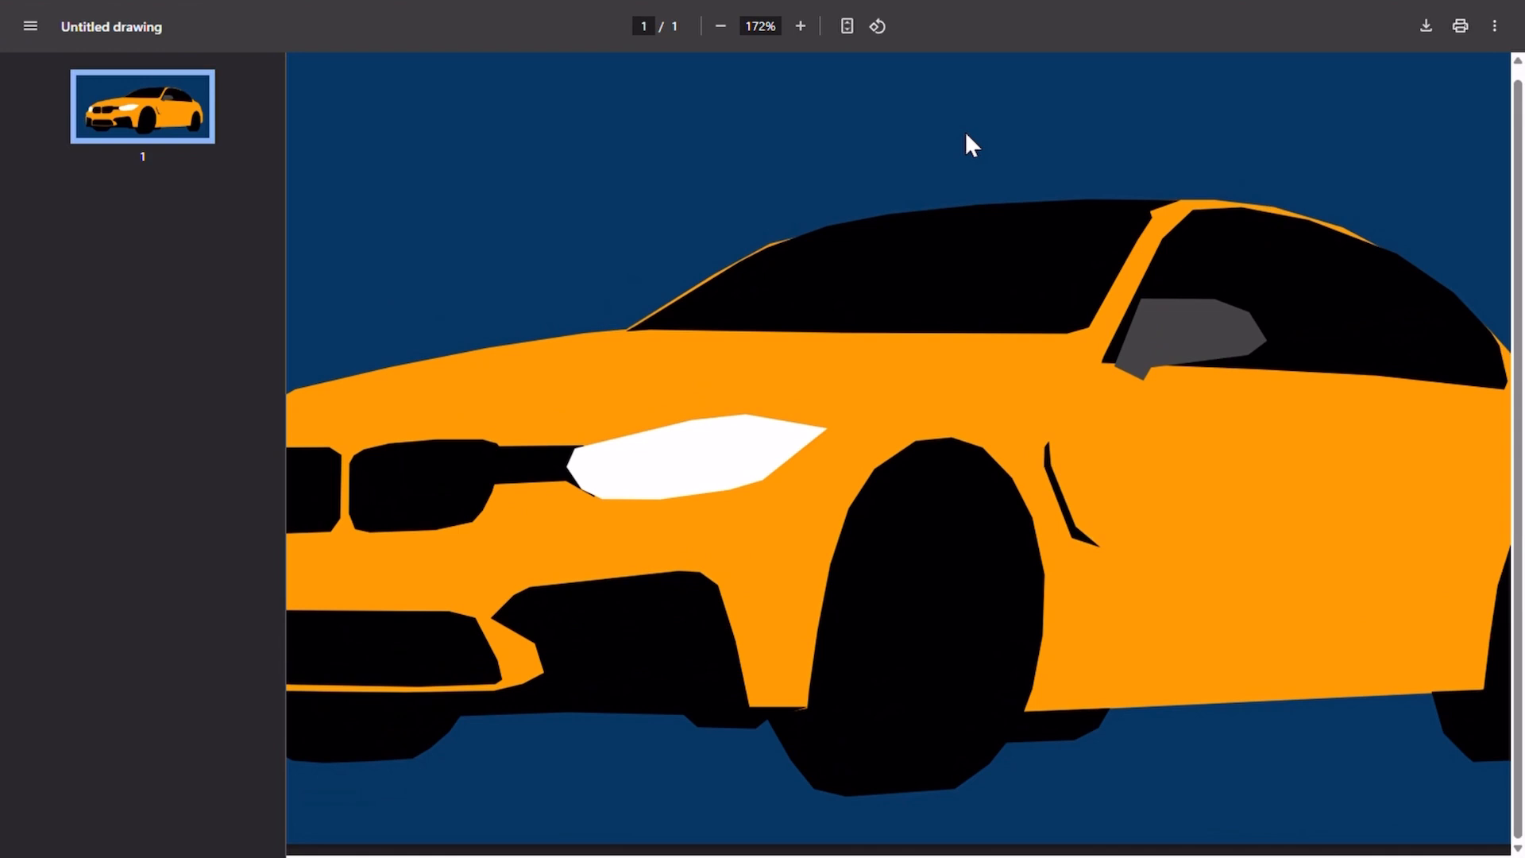
scroll(965, 131, "down", 5)
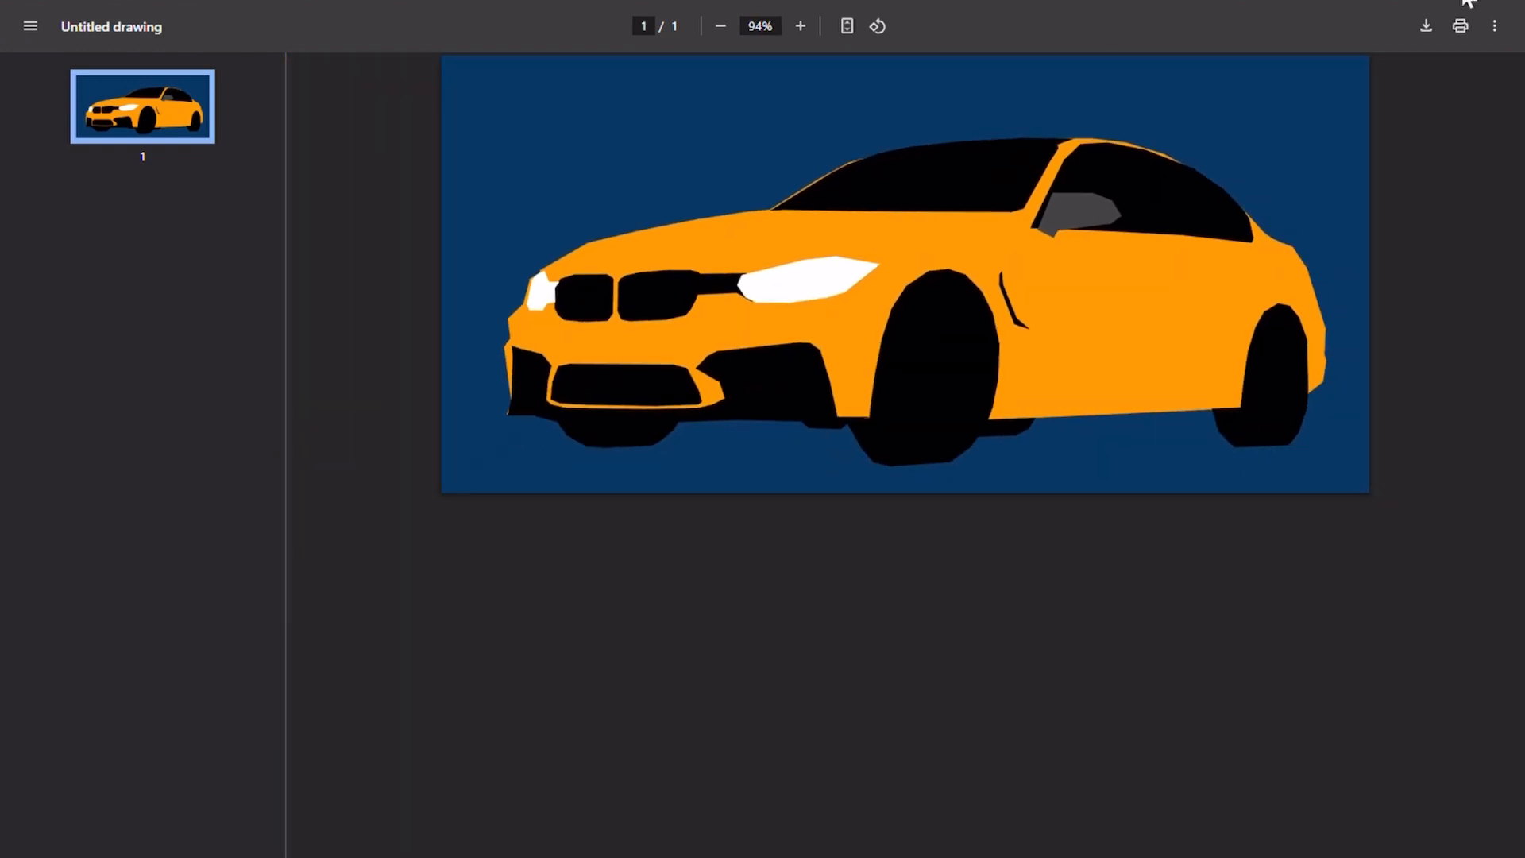